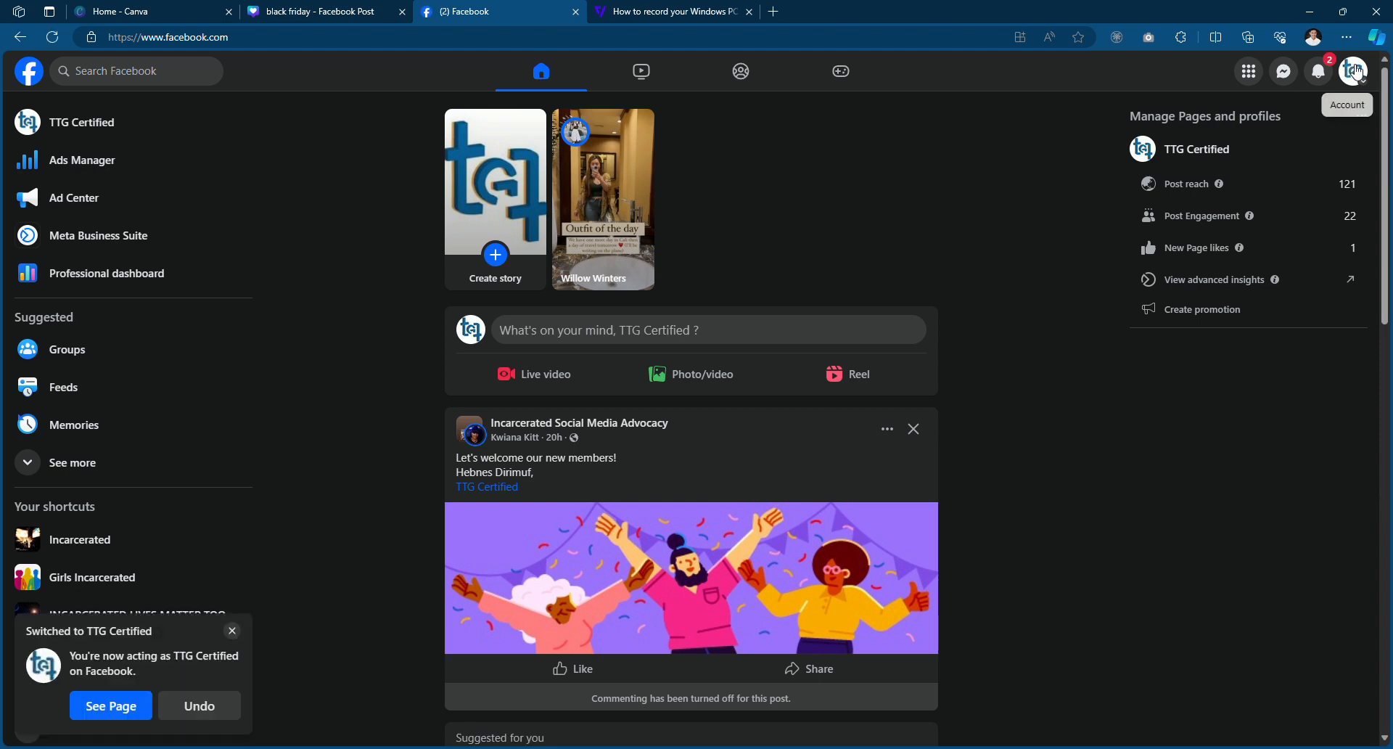
Open the TTG Certified Facebook page, select its web address, and return to the black friday design
click(1354, 70)
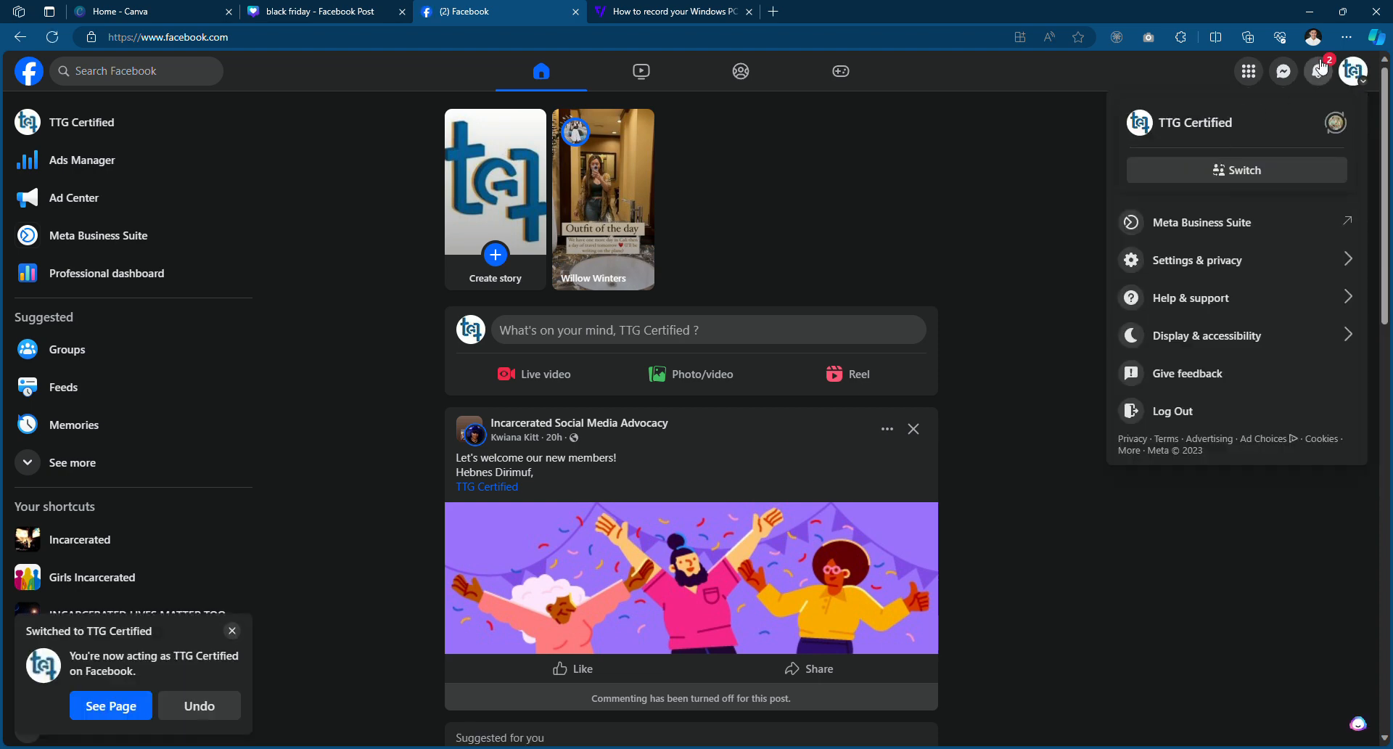
click(1318, 70)
click(1351, 70)
click(1351, 71)
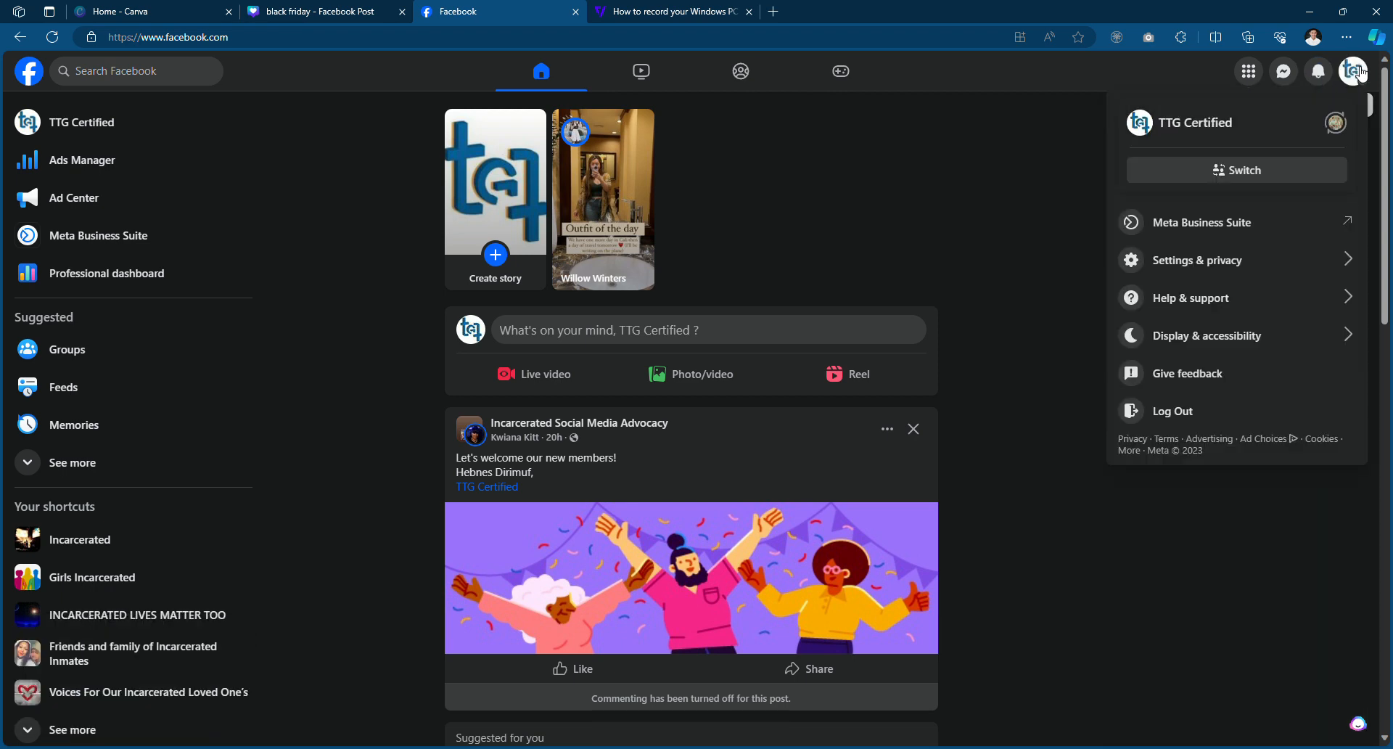
click(1174, 128)
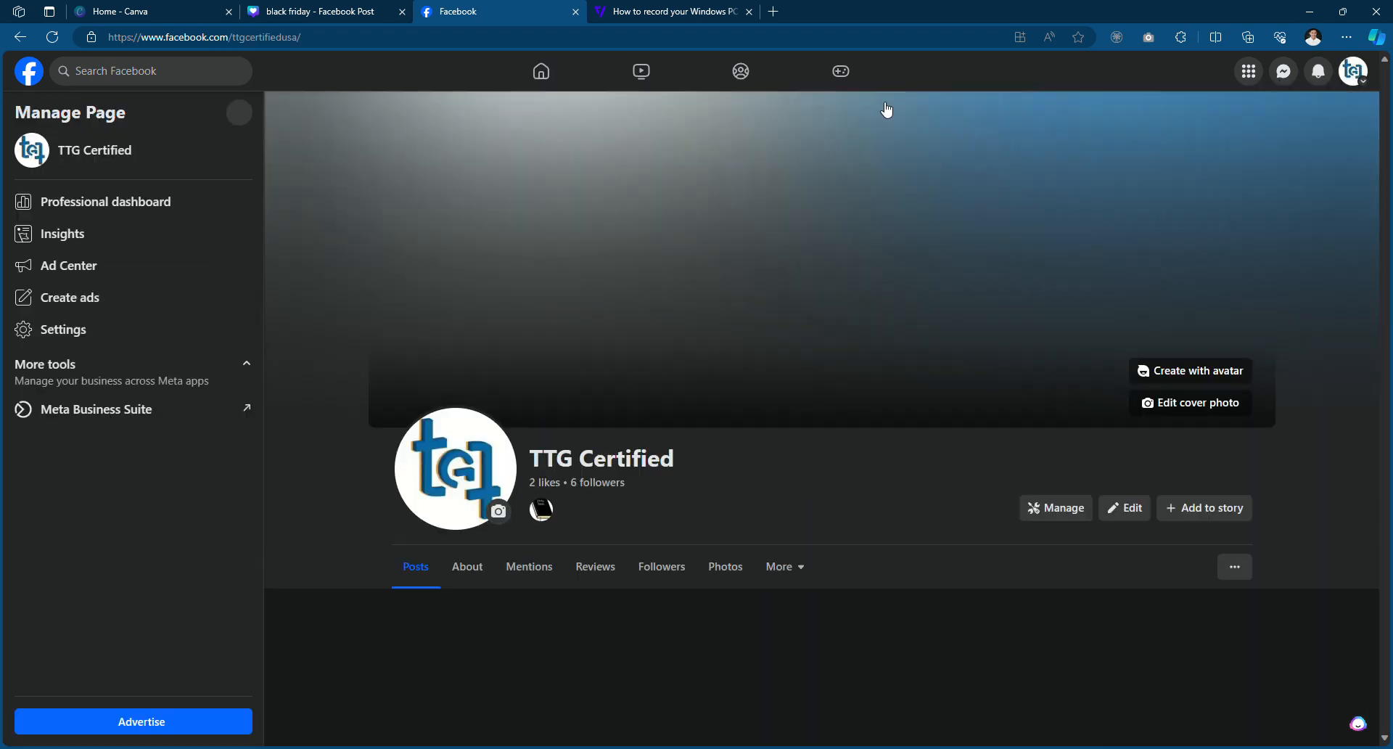
click(269, 37)
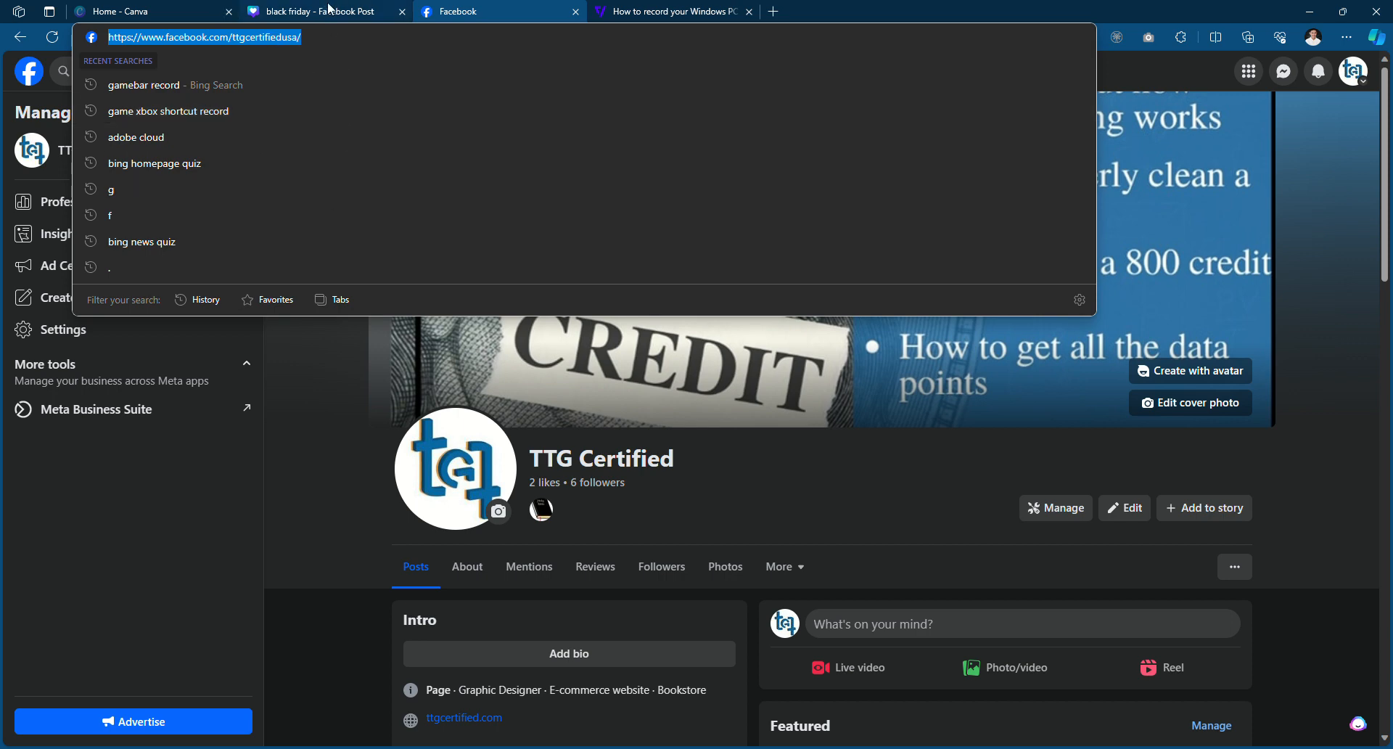
click(330, 10)
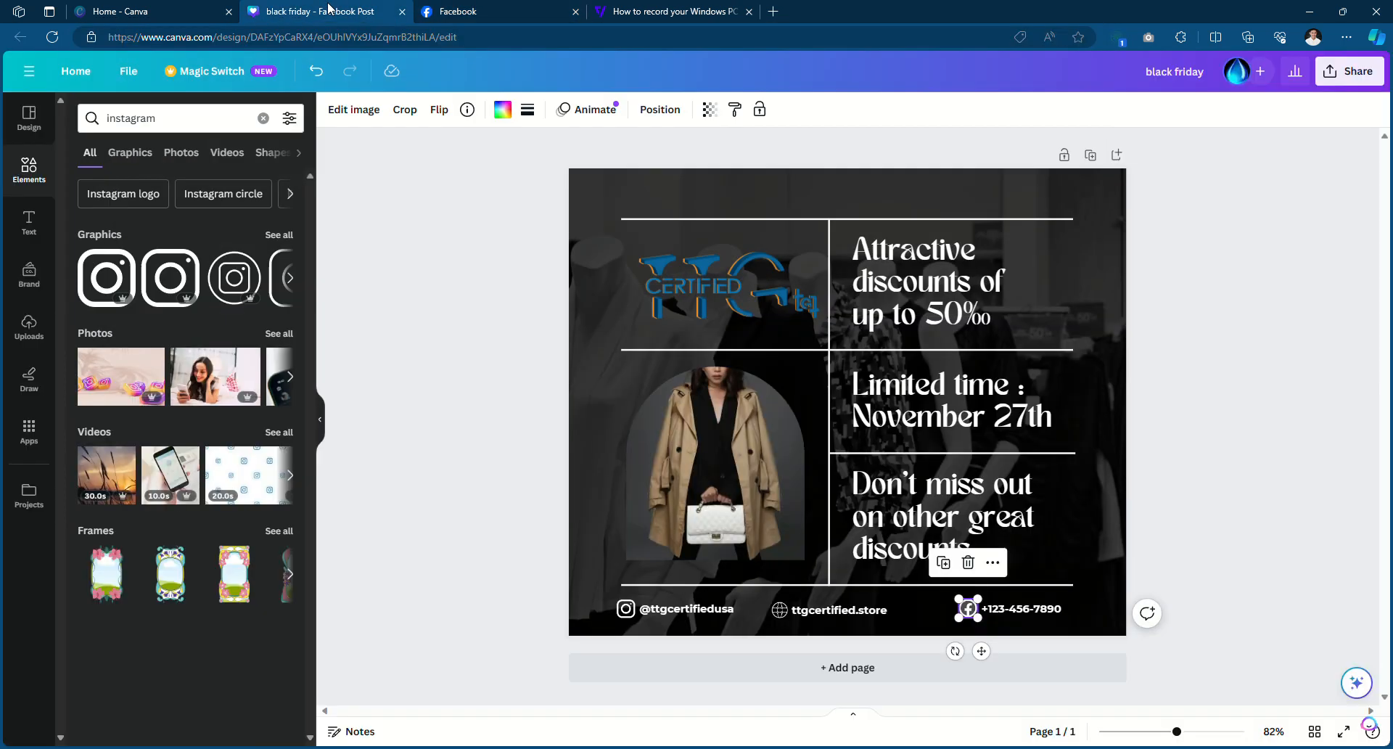
Start editing the footer phone number text and select all of it, undoing stray underline changes
double_click(1021, 609)
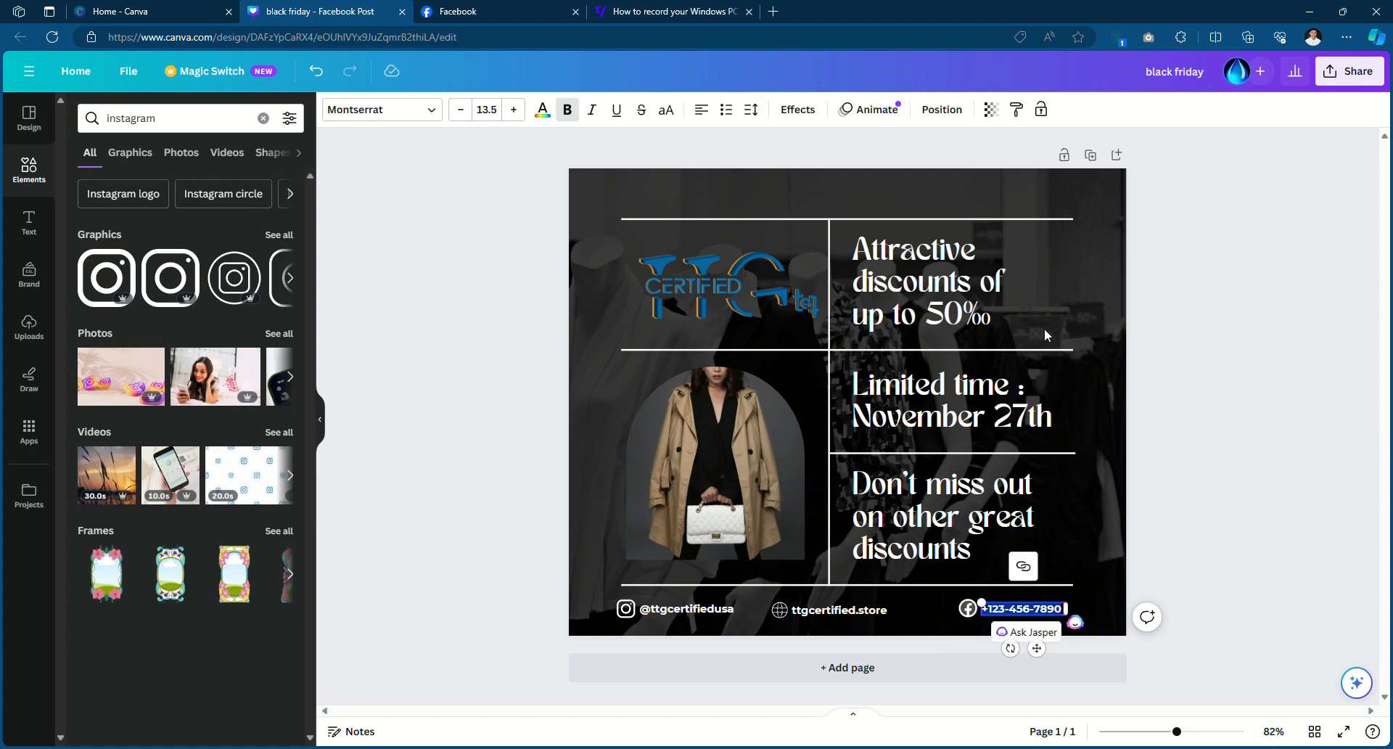
key(ctrl+u)
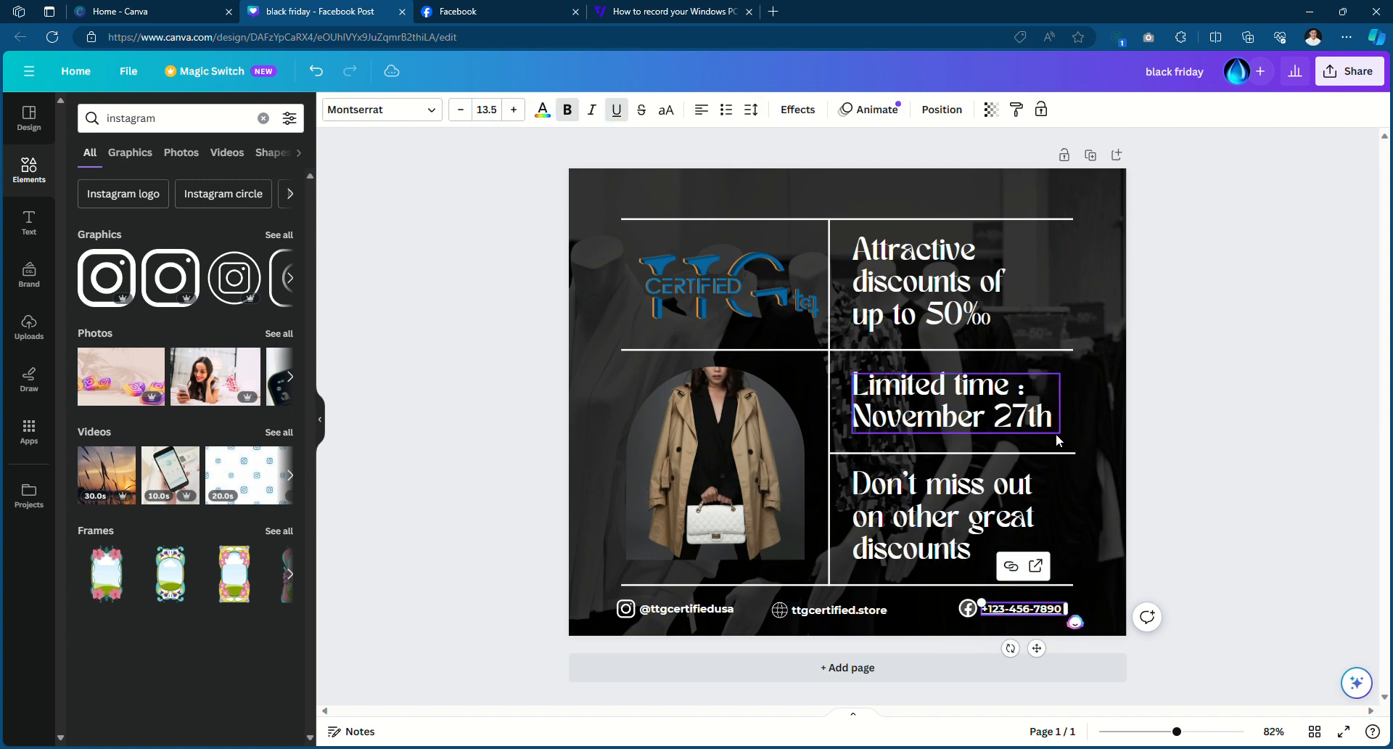
key(ctrl+z)
key(ctrl+a)
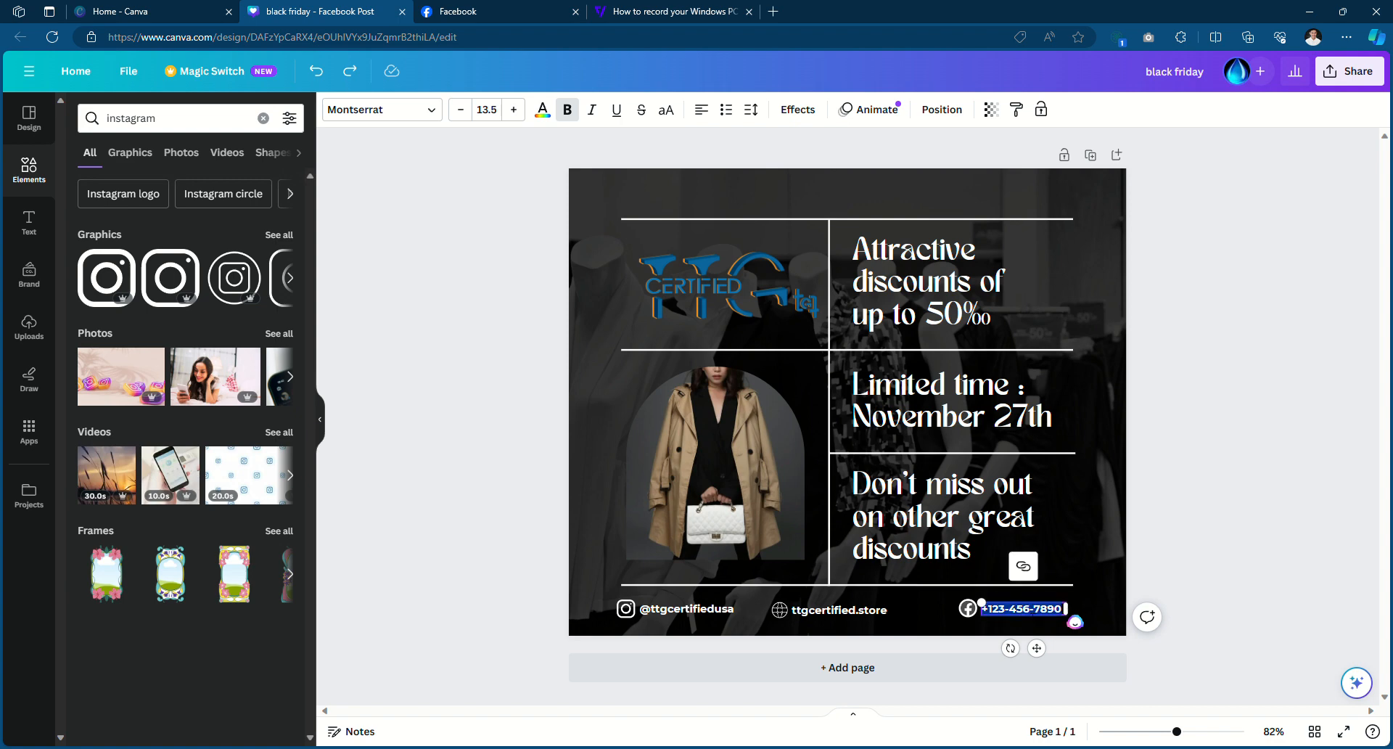
key(ctrl+y)
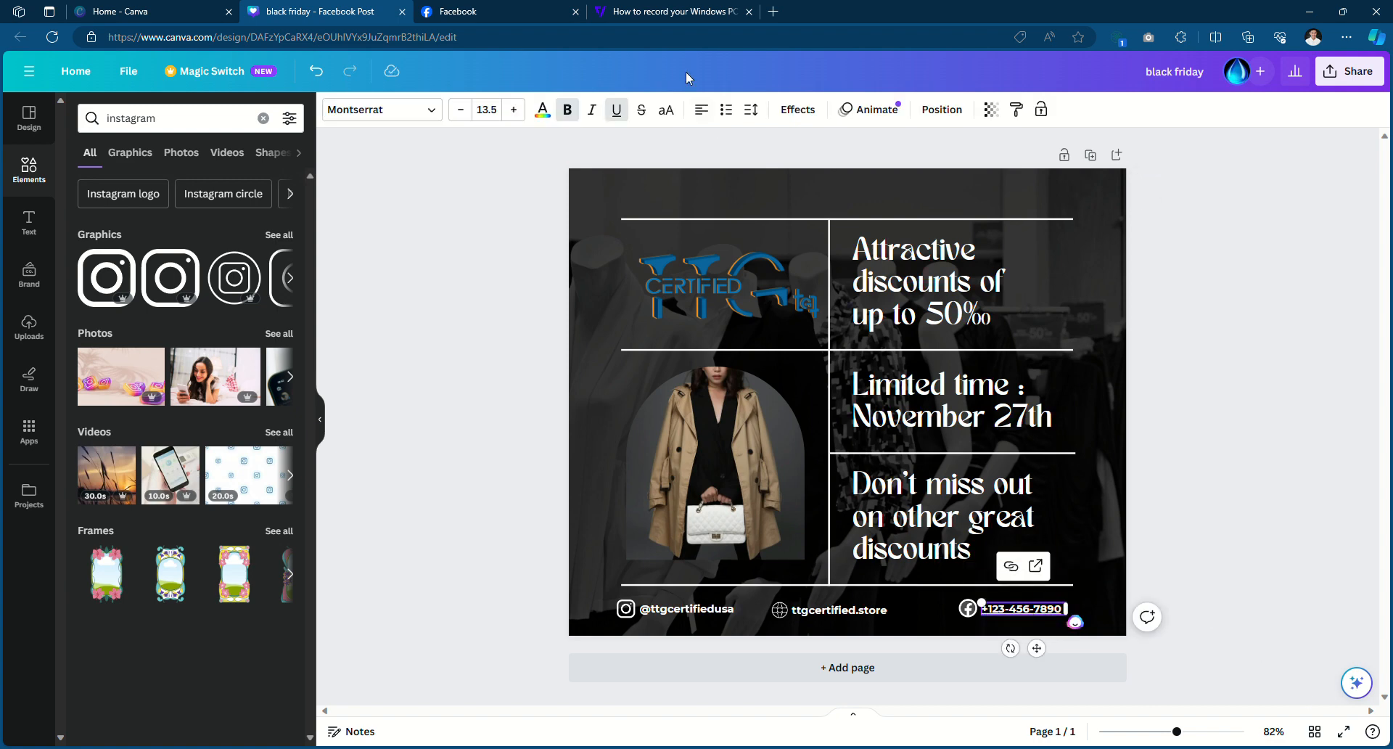
key(ctrl+z)
Select the TTG Certified Facebook page address and come back to the Canva design
click(674, 11)
click(532, 9)
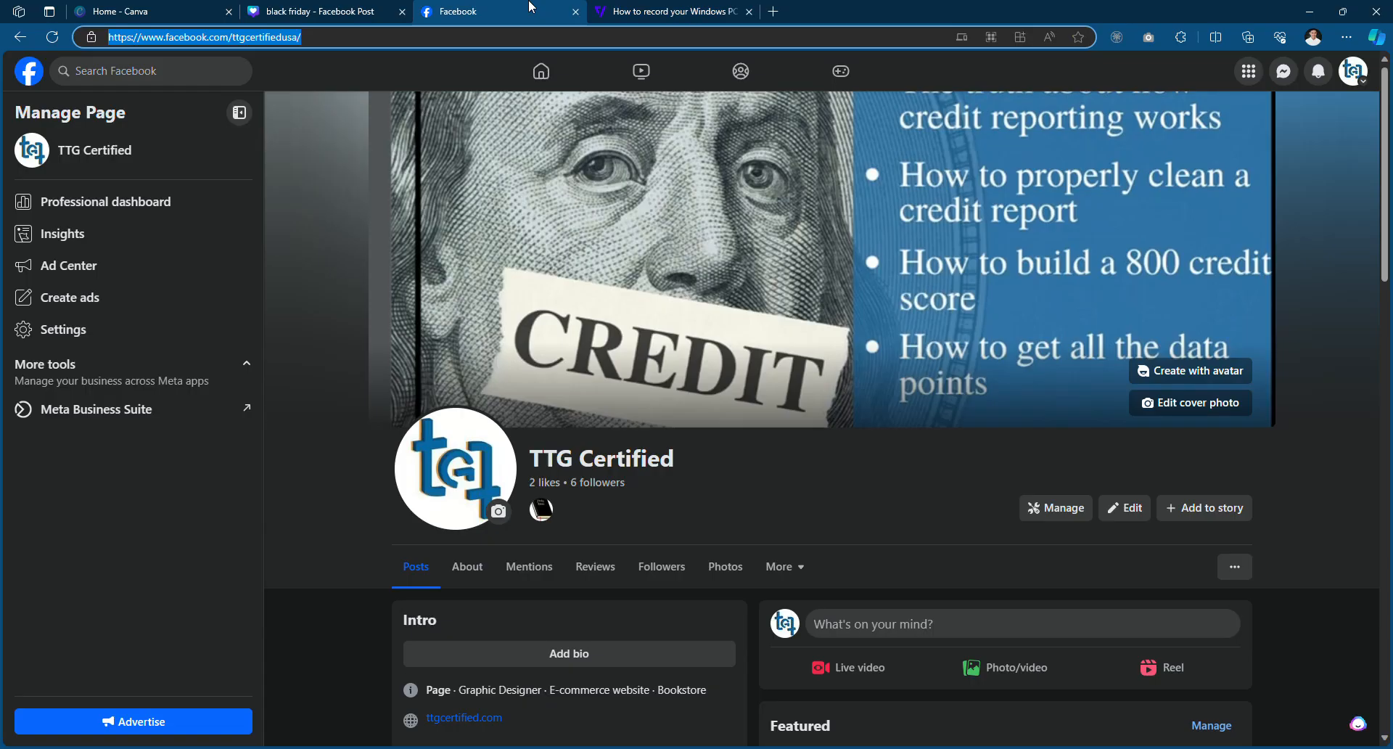
click(310, 40)
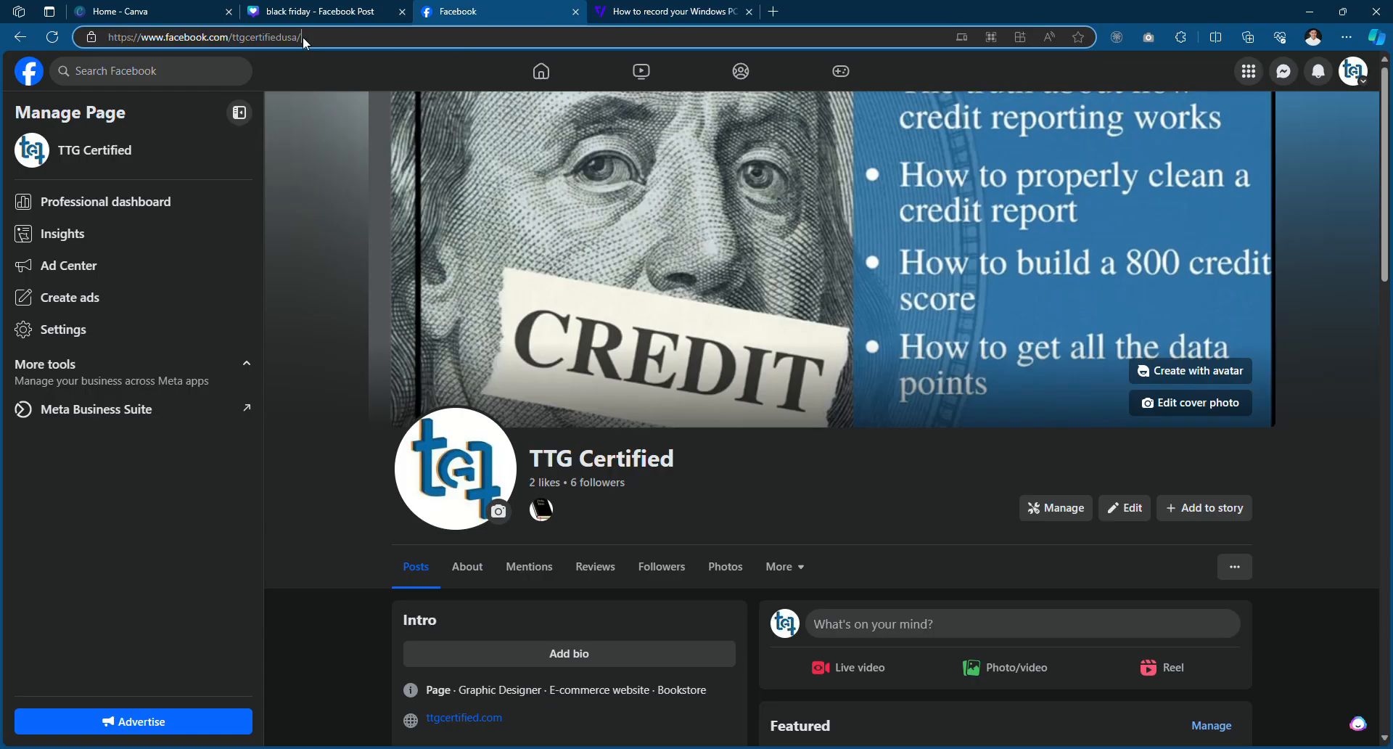
key(ctrl+a)
key(ctrl+c)
click(323, 13)
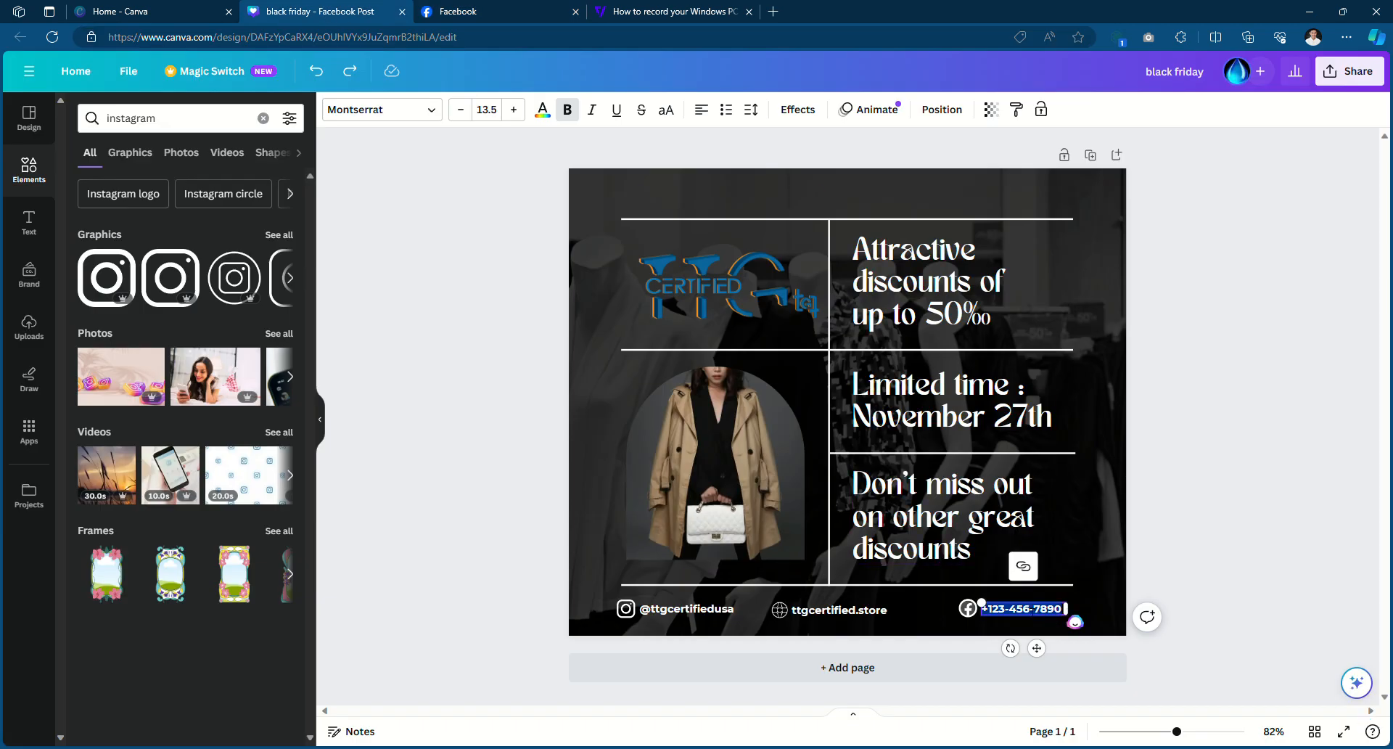
Replace the phone number with the pasted Facebook page URL and widen the box onto two lines
key(BackSpace)
key(ctrl+v)
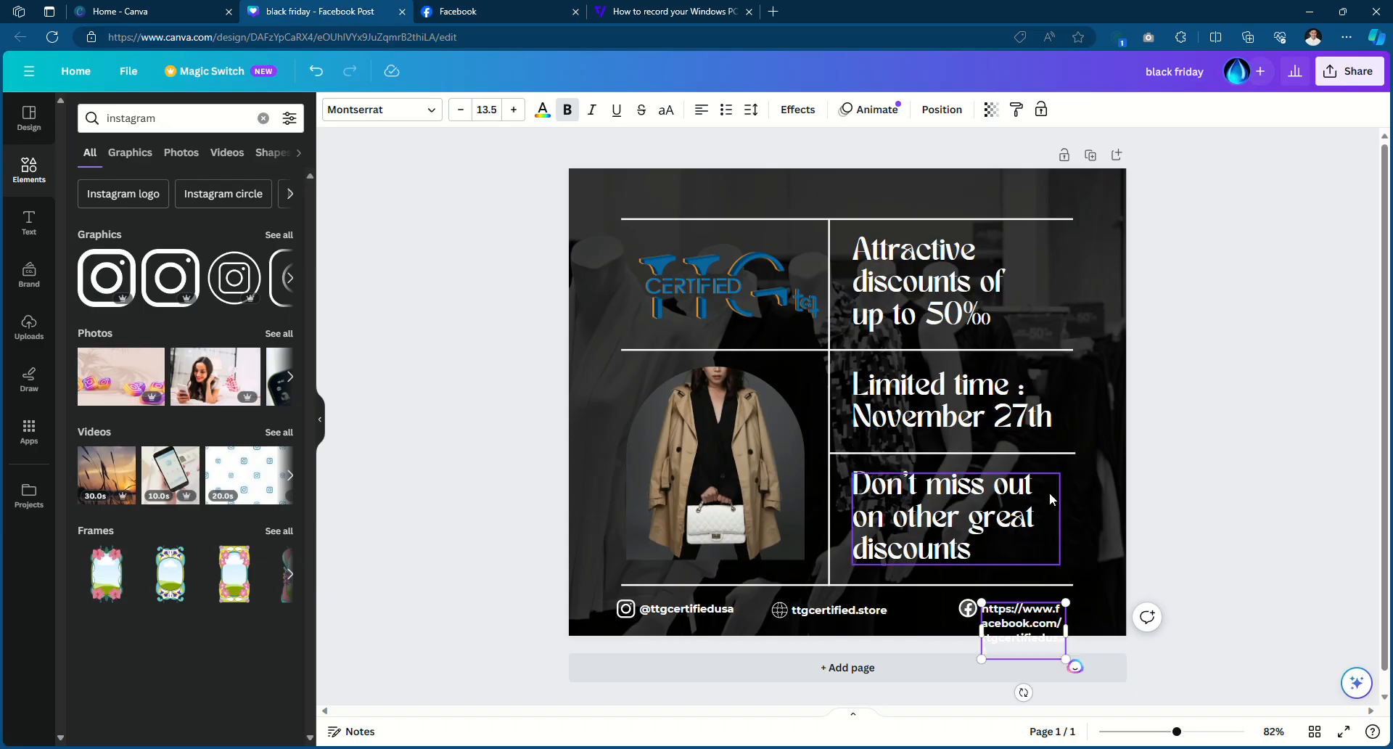
drag(1059, 637, 1102, 637)
key(ctrl+z)
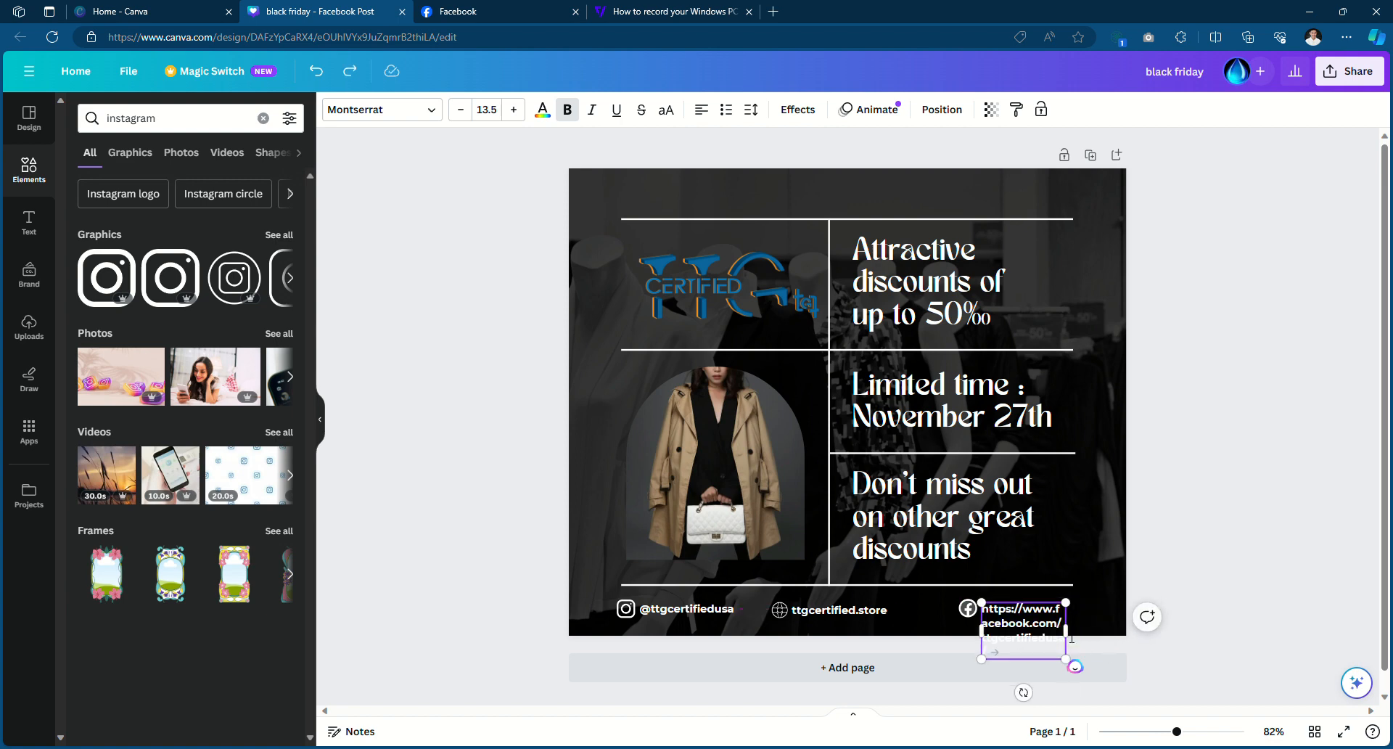
drag(1077, 638, 1117, 619)
click(1190, 567)
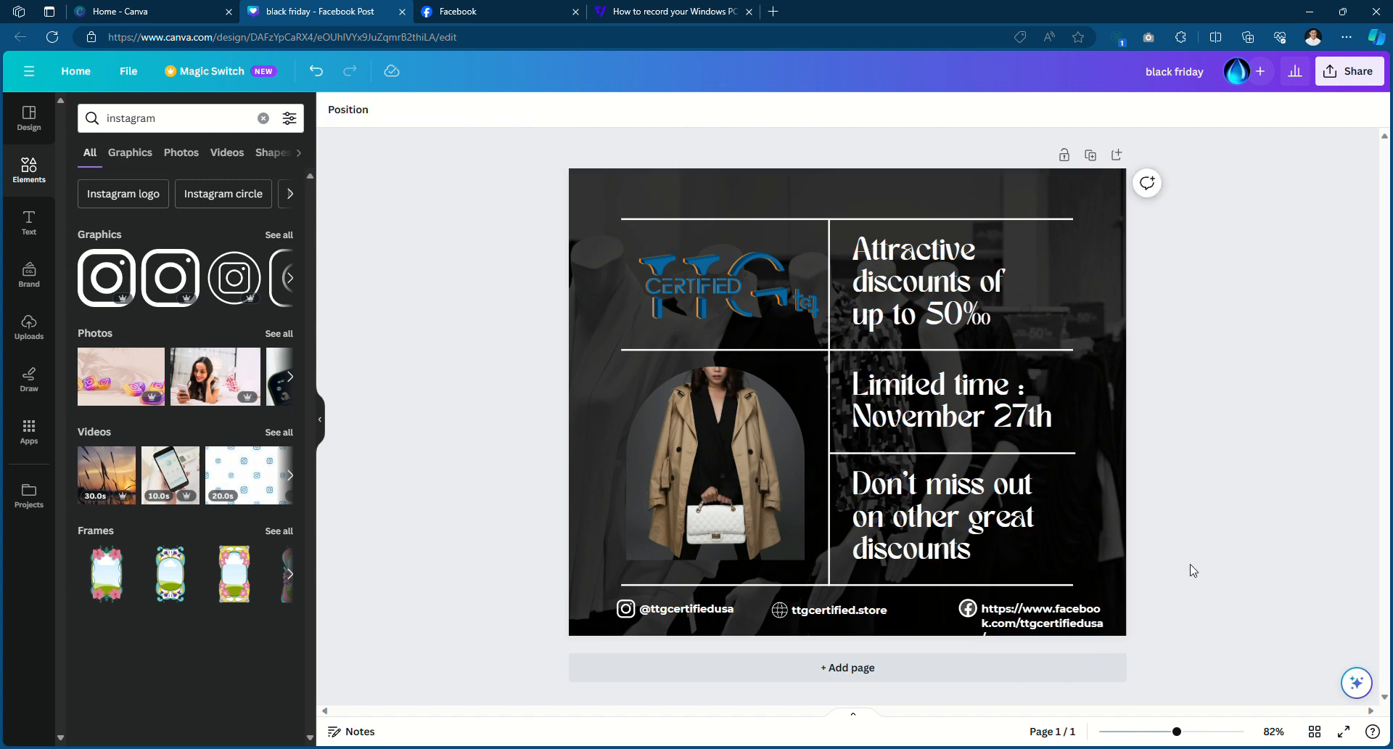
Delete the Facebook icon and its page-link text from the footer
click(966, 611)
shift+click(1012, 615)
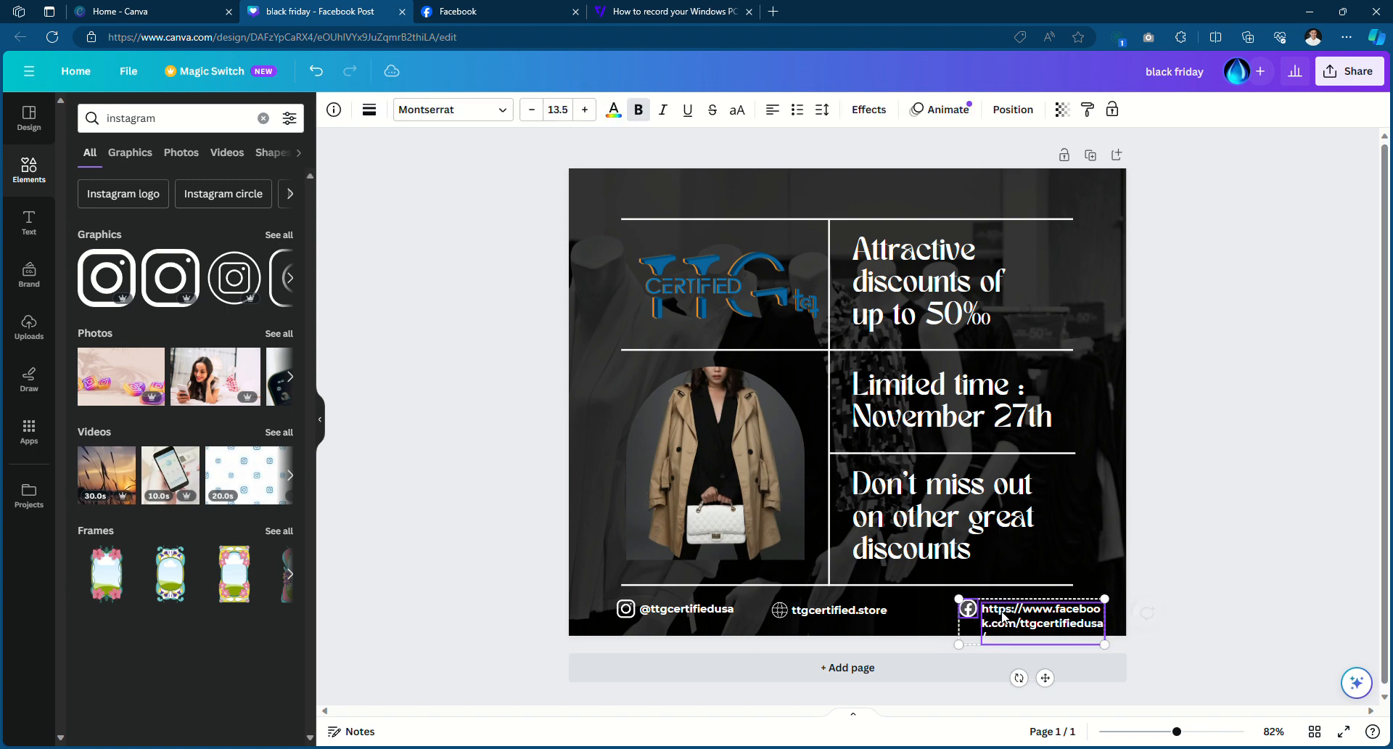
shift+click(1022, 619)
drag(1055, 625, 1027, 627)
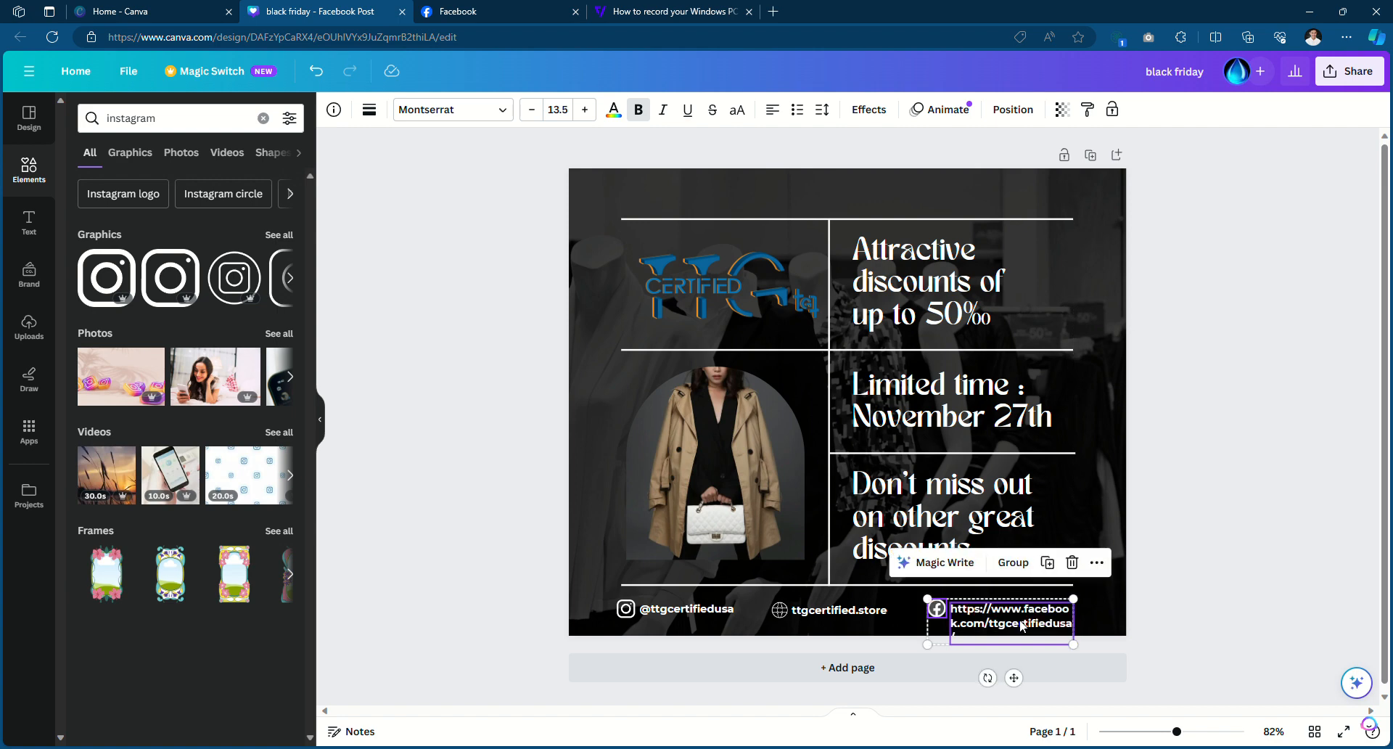
click(992, 625)
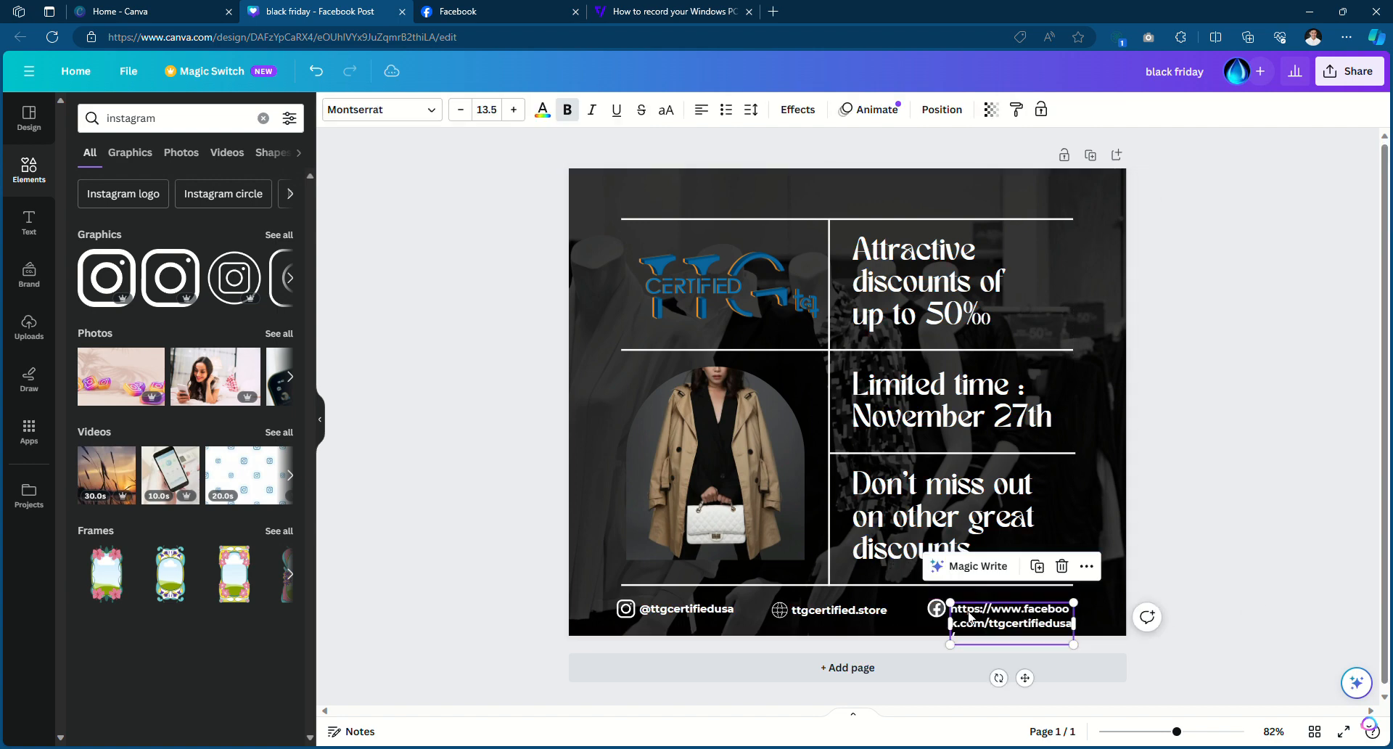
key(Delete)
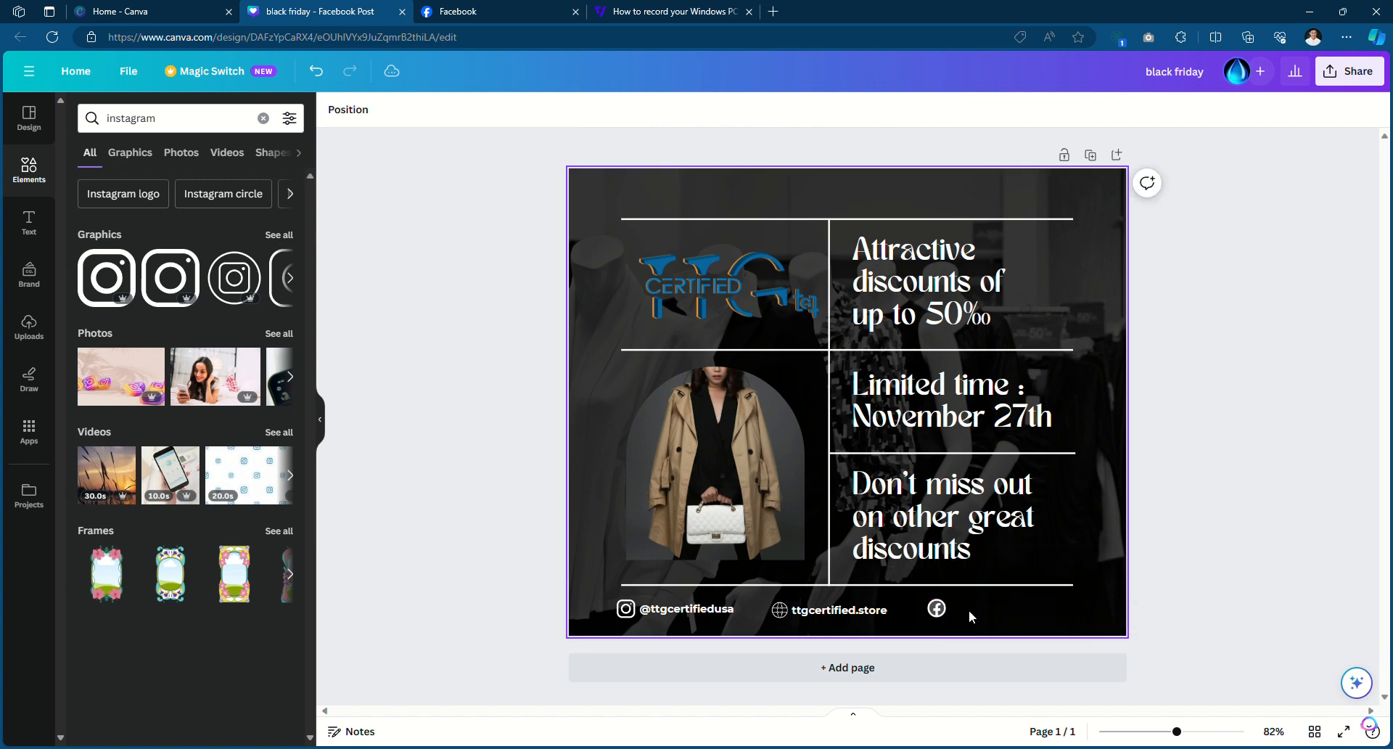
click(938, 609)
key(Delete)
double_click(152, 122)
Search Elements for 'EMAIL' and add the envelope graphic to the design
key(BackSpace)
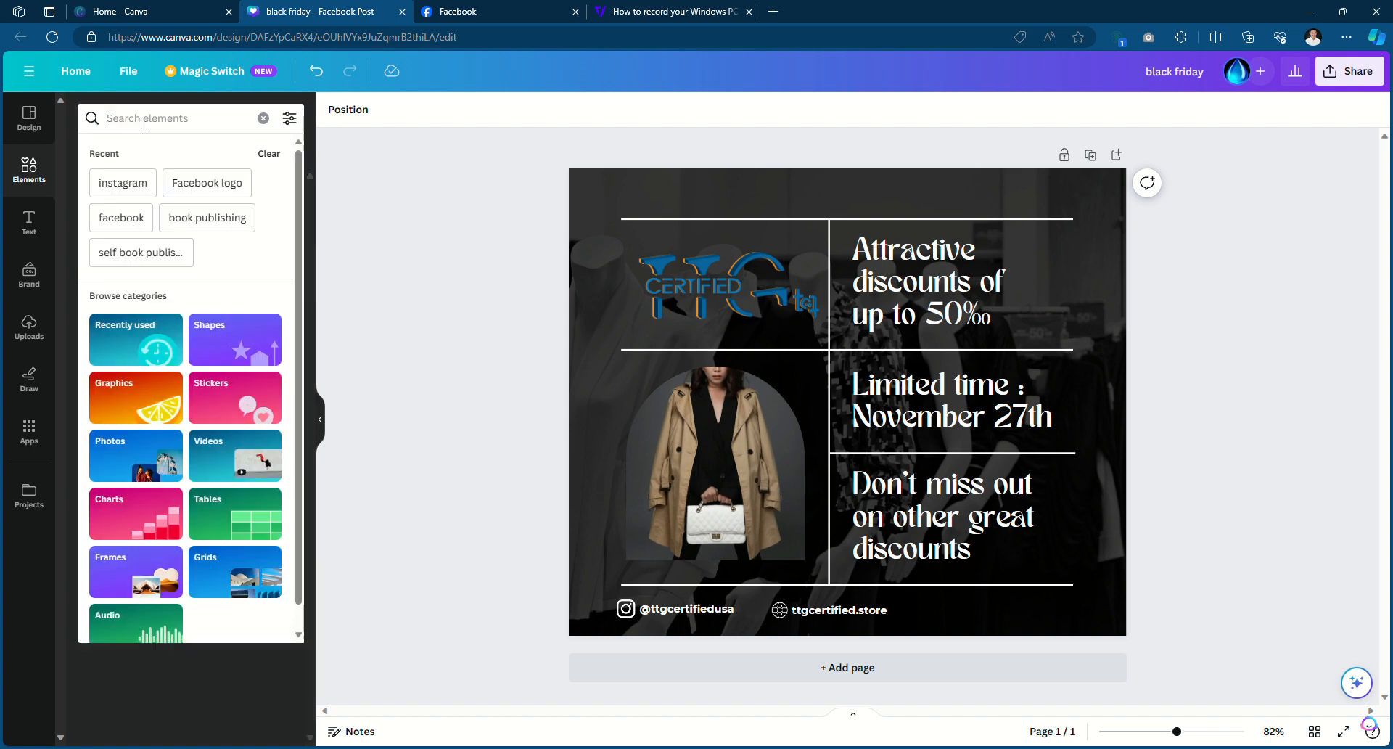
text(EMAIL)
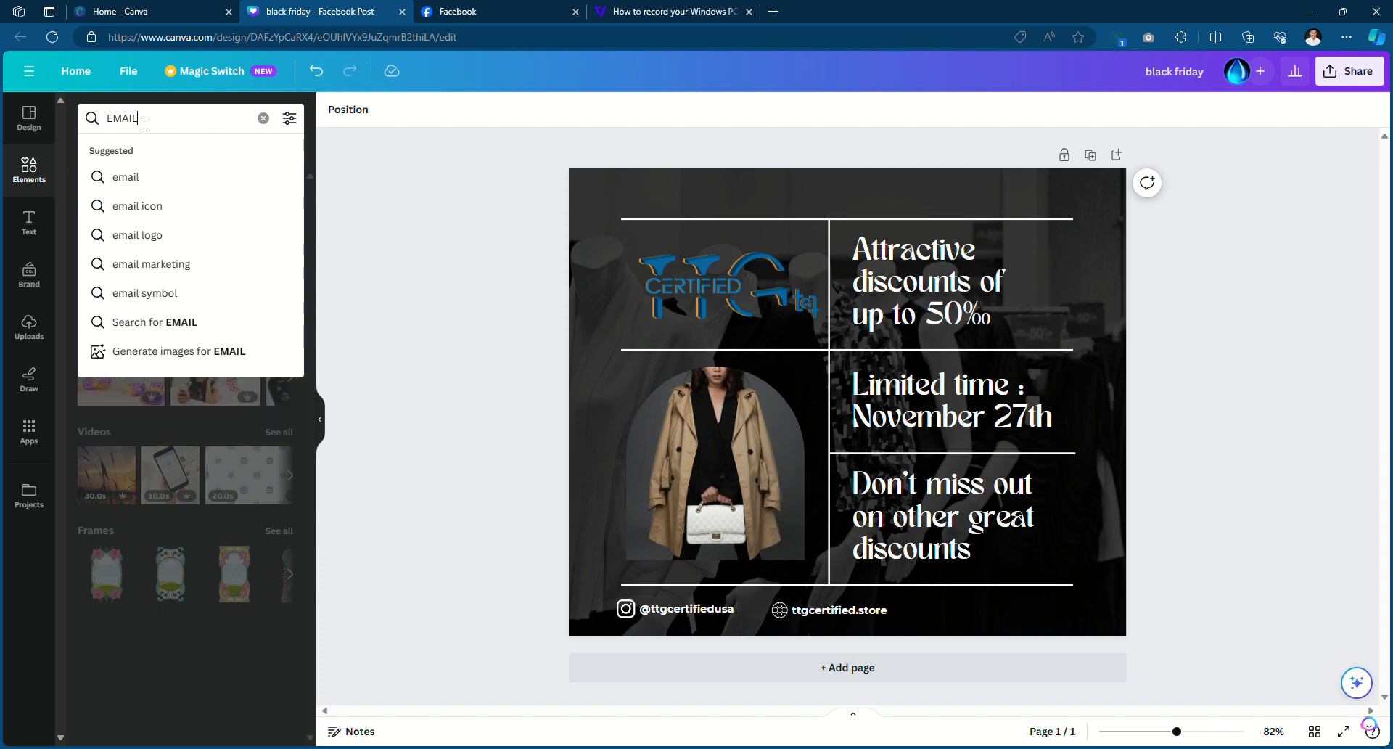
key(Return)
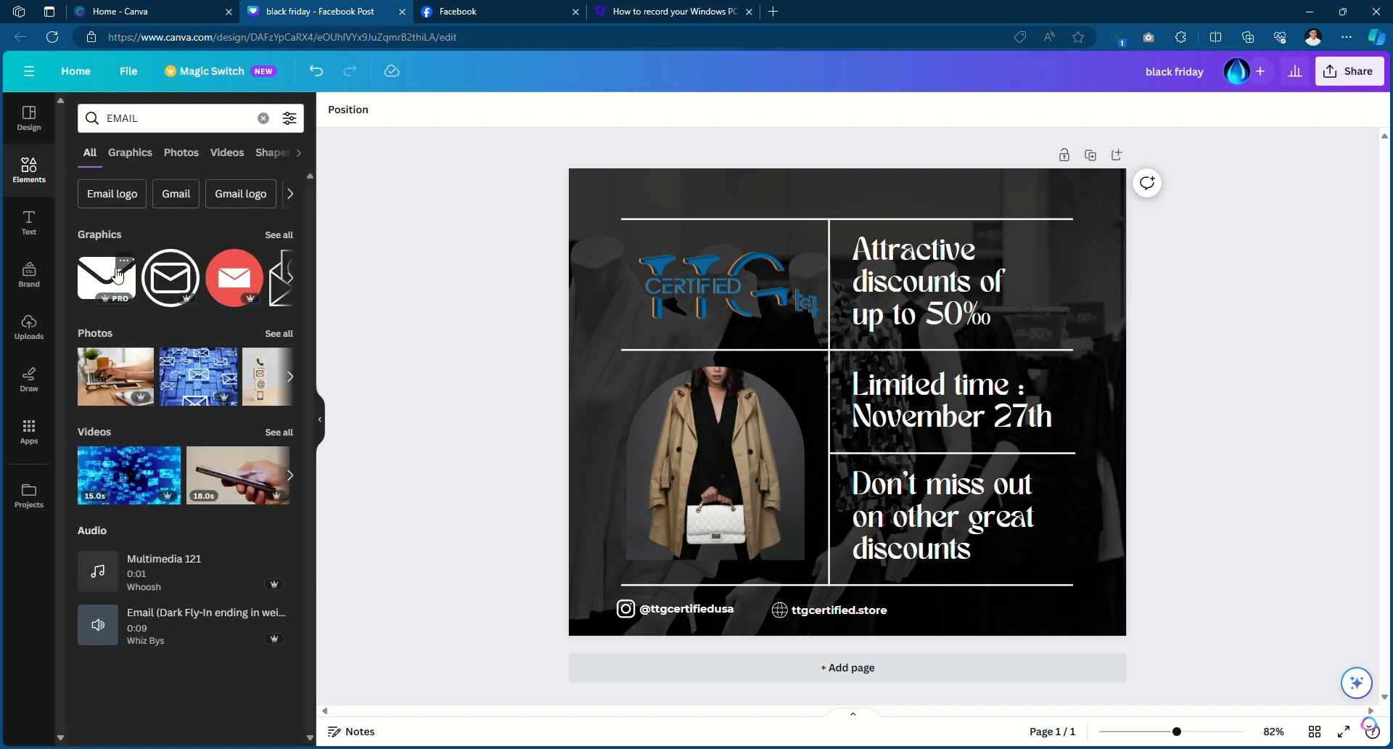
click(108, 278)
drag(797, 409, 677, 411)
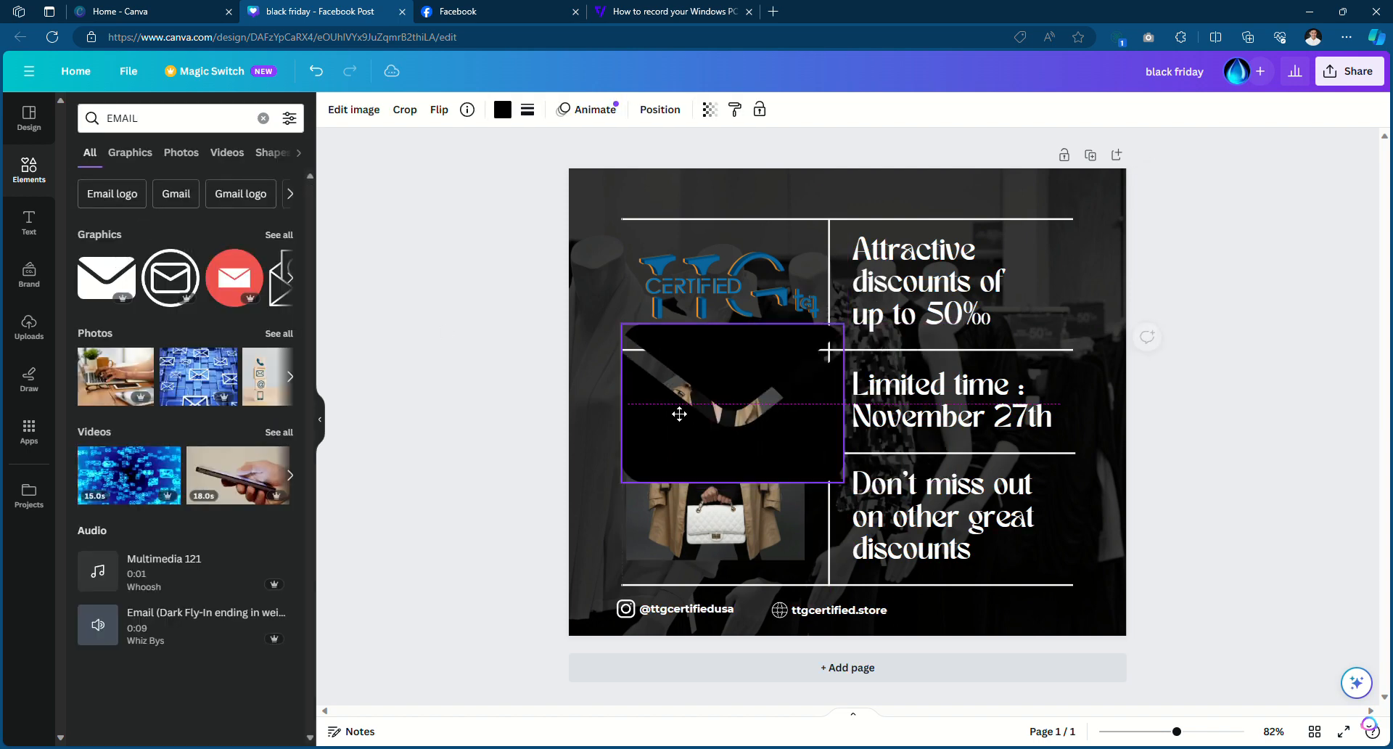
Colour the envelope white and shrink it to a tiny icon at the footer's right end
click(502, 109)
click(168, 197)
click(639, 366)
drag(625, 335, 968, 621)
click(445, 519)
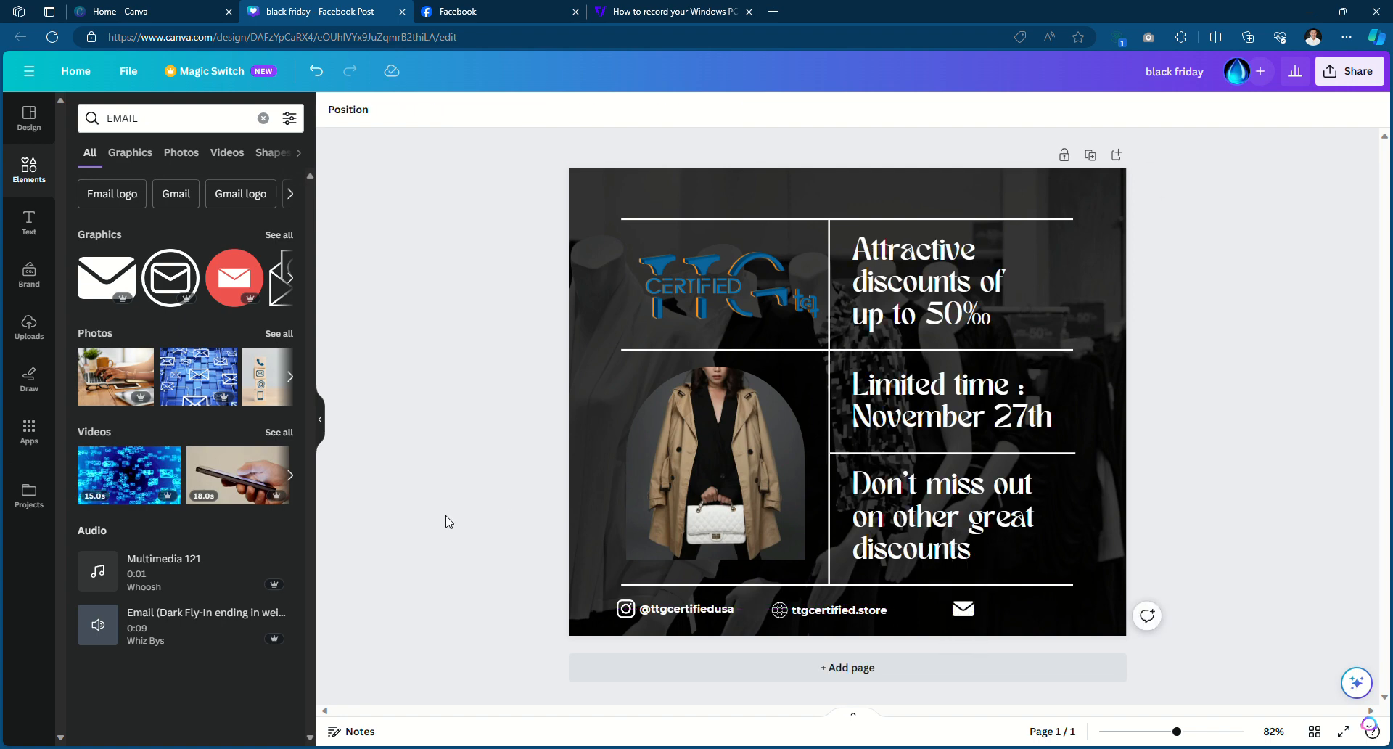
click(650, 607)
right_click(651, 608)
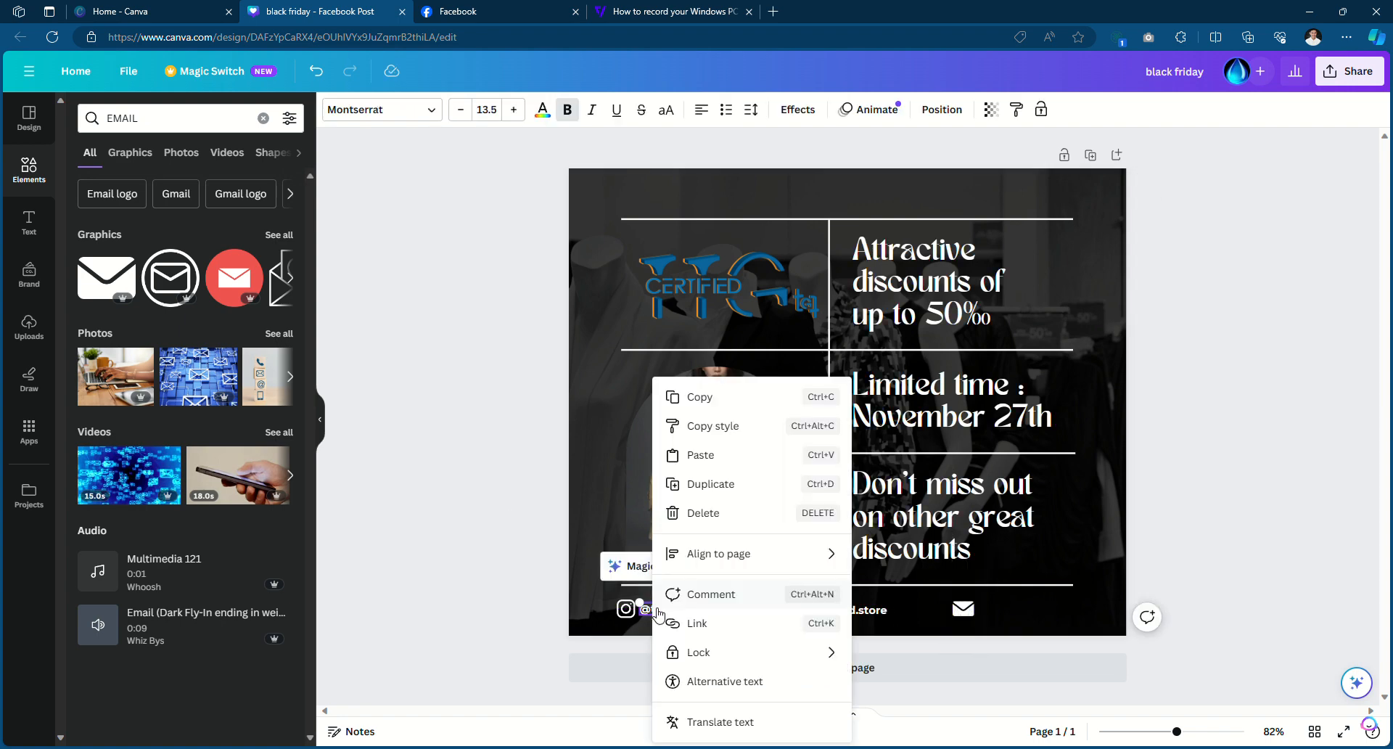
click(709, 397)
key(ctrl+v)
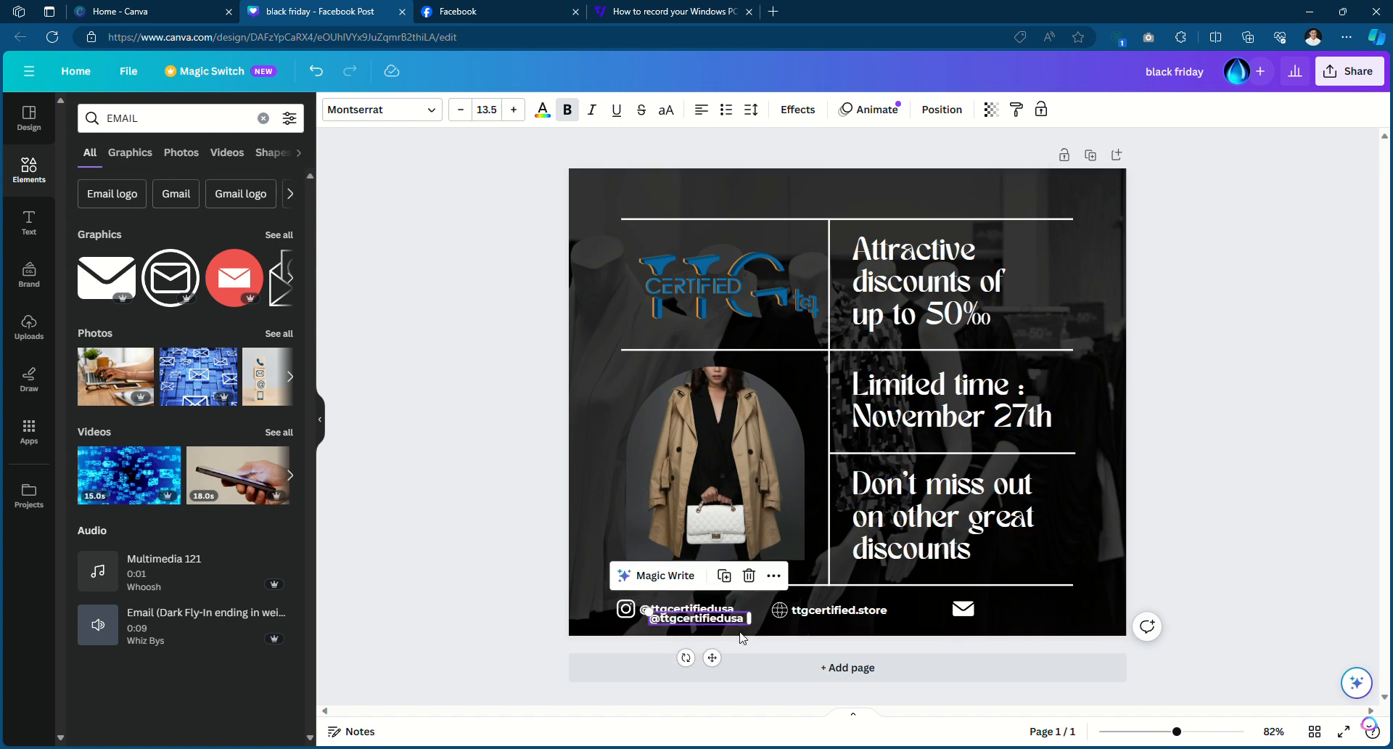
drag(675, 622, 1008, 618)
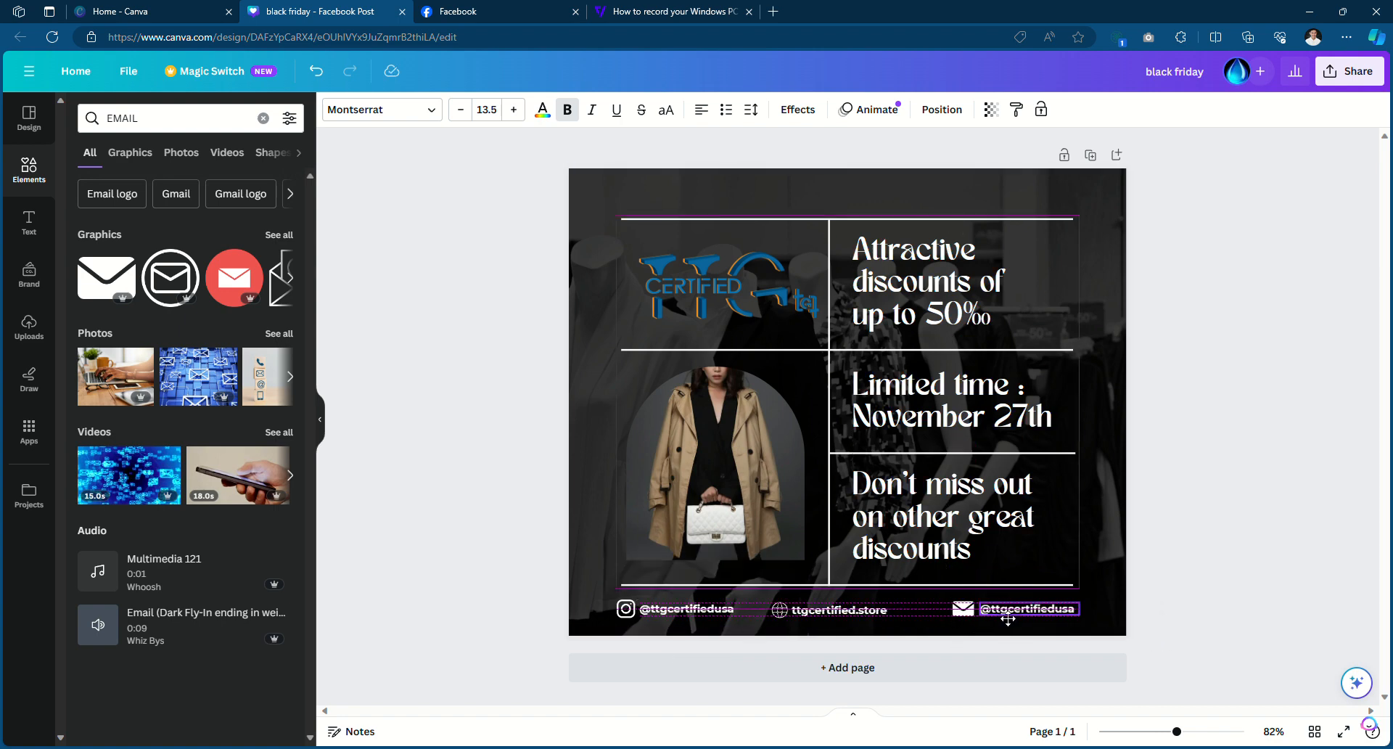
drag(1008, 618, 1008, 619)
click(1005, 622)
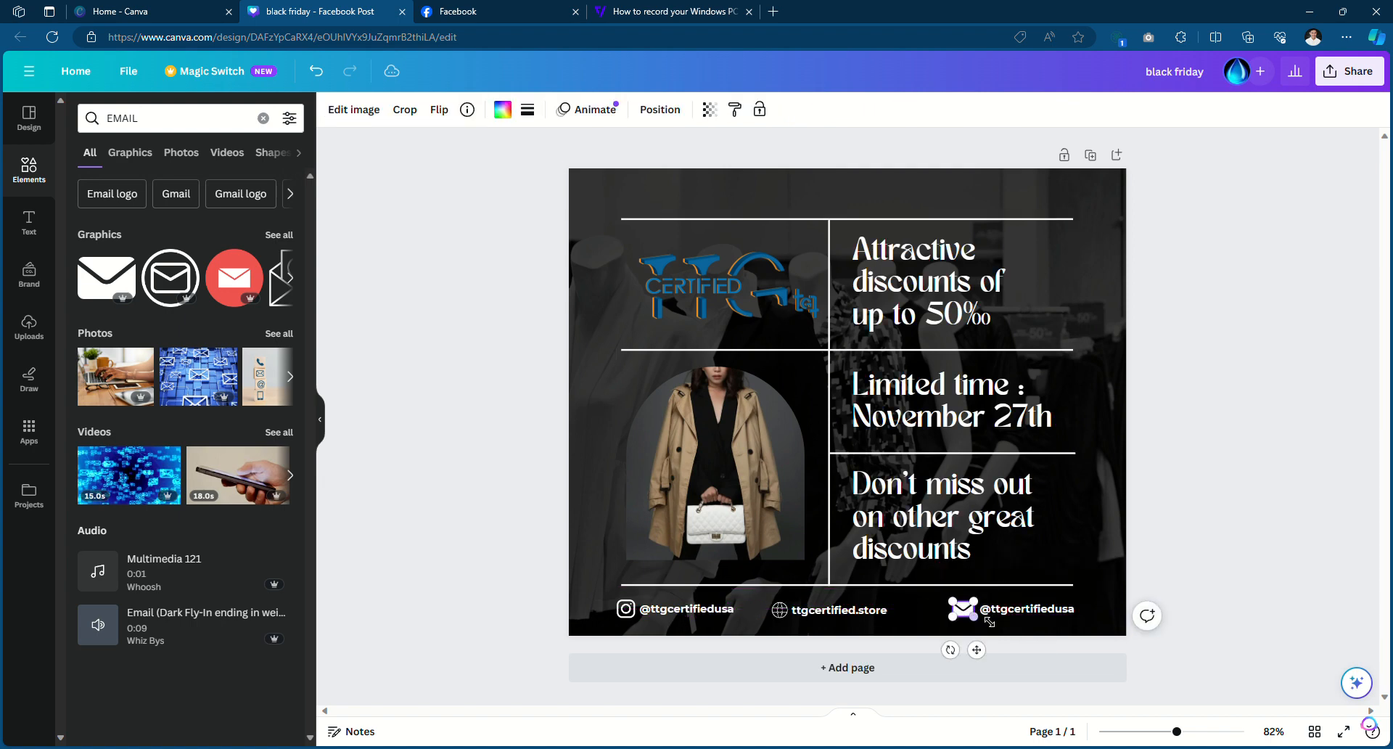
click(969, 614)
shift+click(1014, 617)
drag(1014, 617, 985, 613)
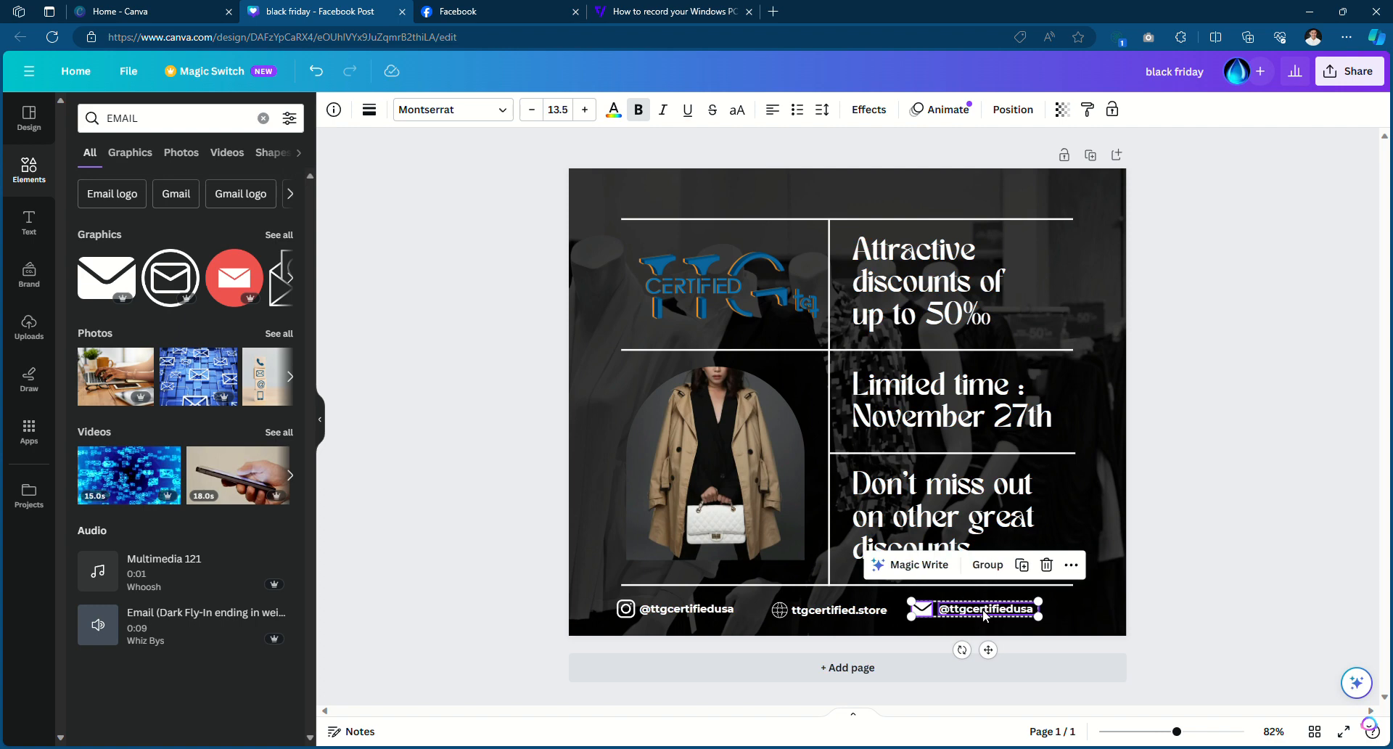
Replace the copied handle with the store's contact e-mail address and align the line
click(1256, 571)
double_click(1015, 610)
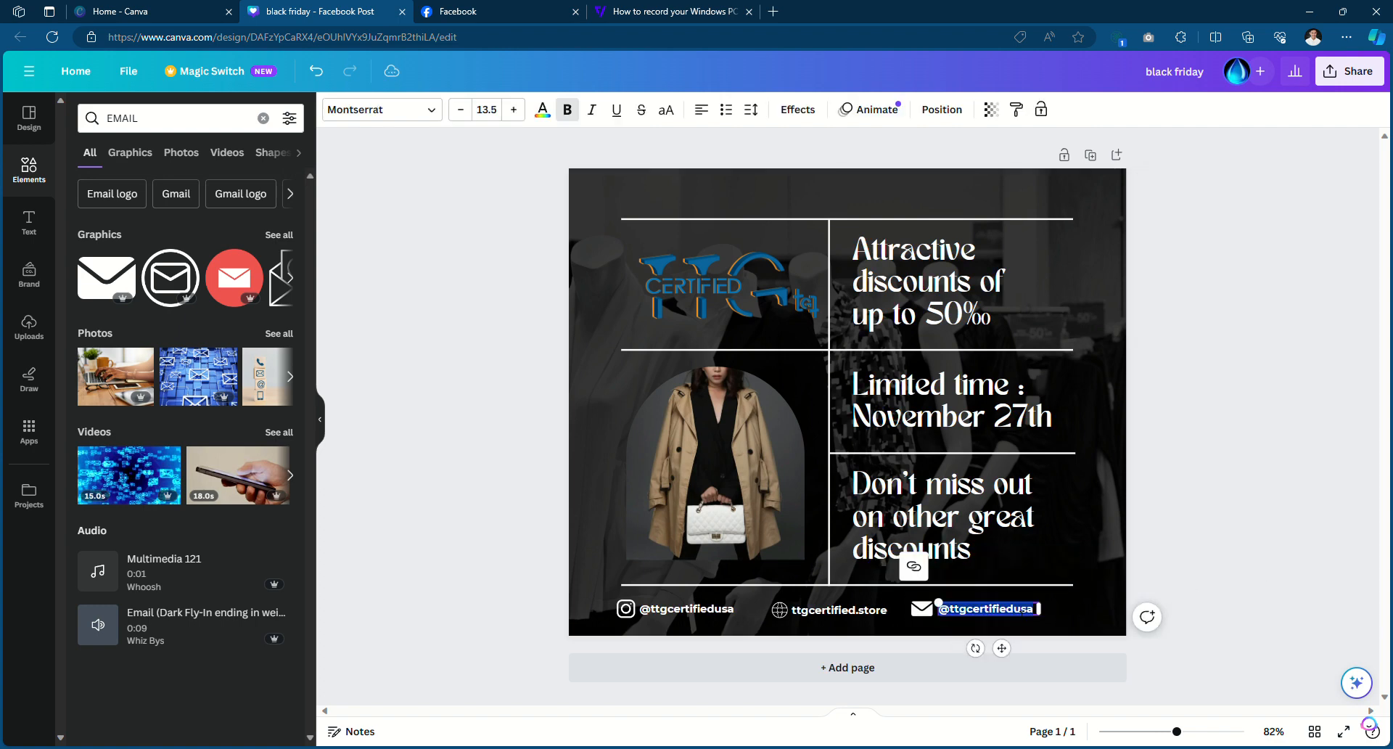
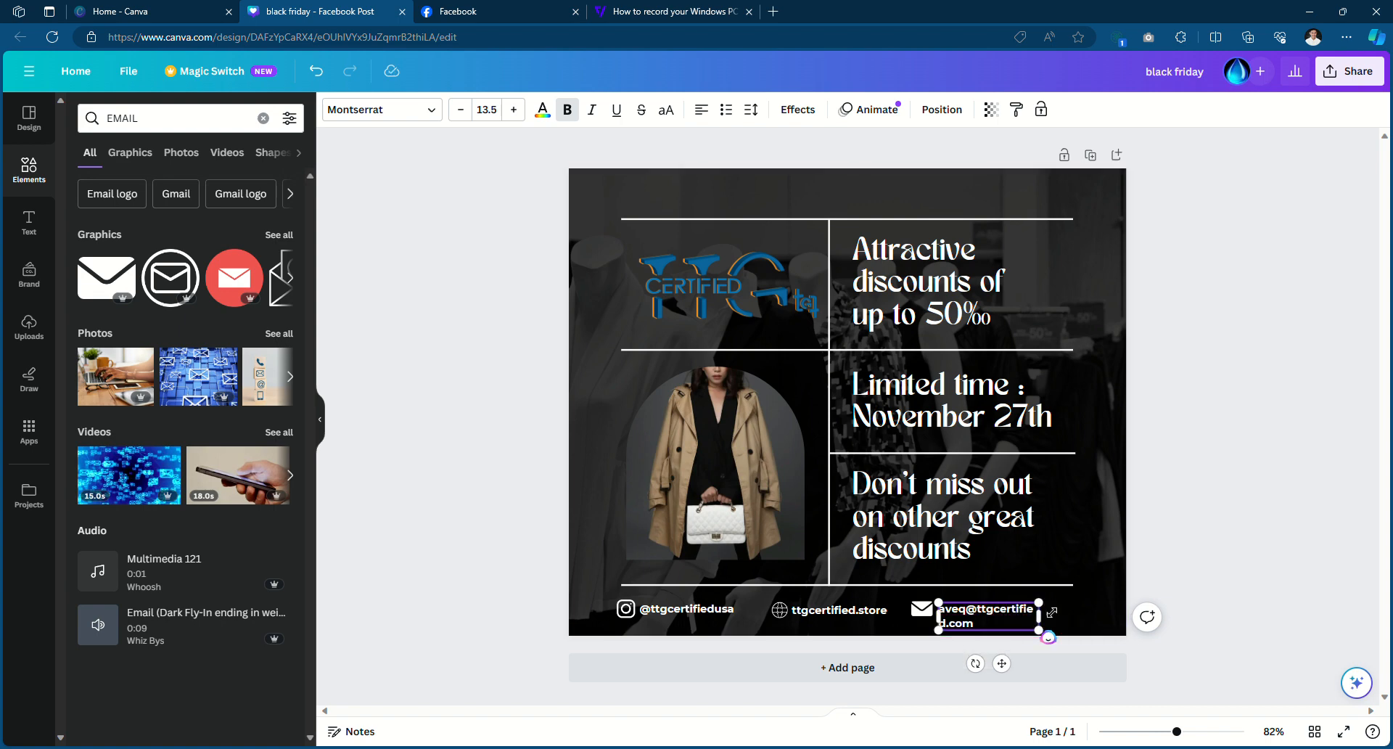
drag(1047, 630, 1073, 619)
key(ctrl+z)
click(1071, 615)
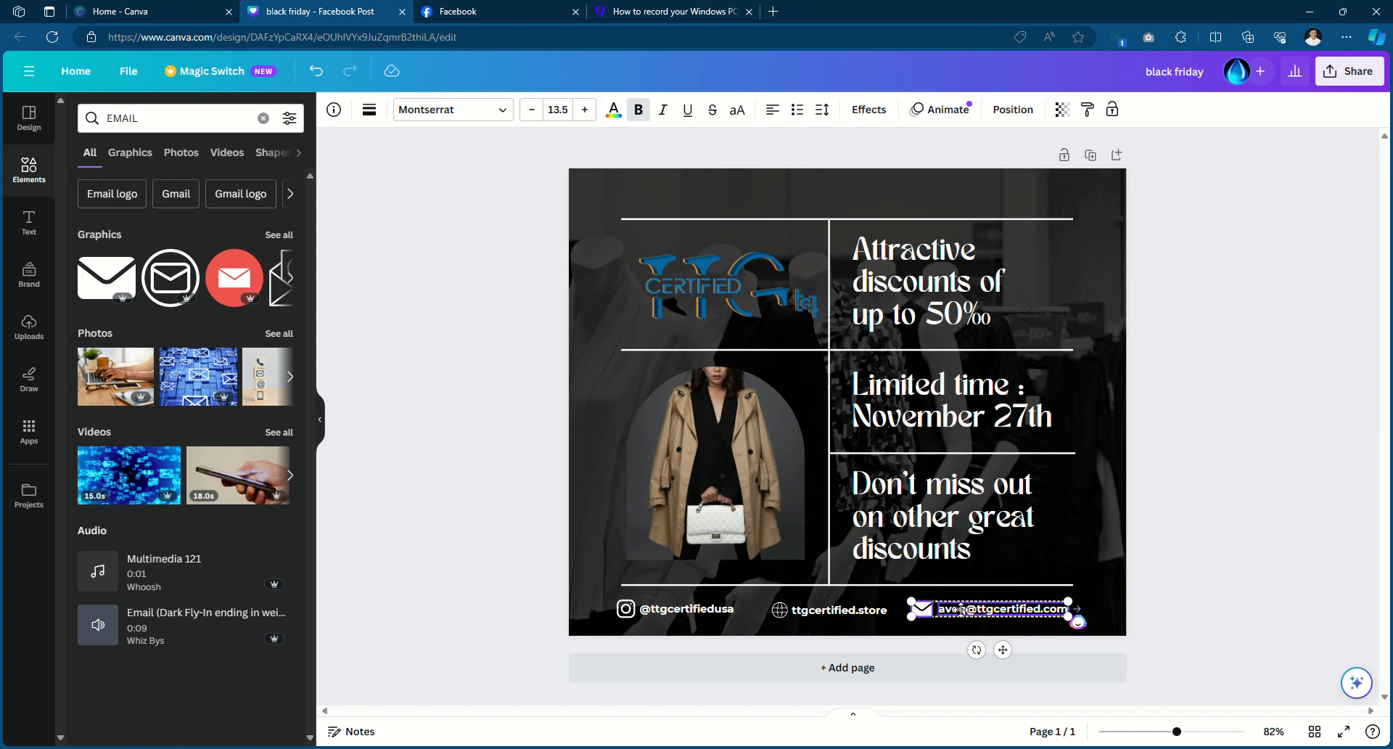
drag(961, 610, 965, 610)
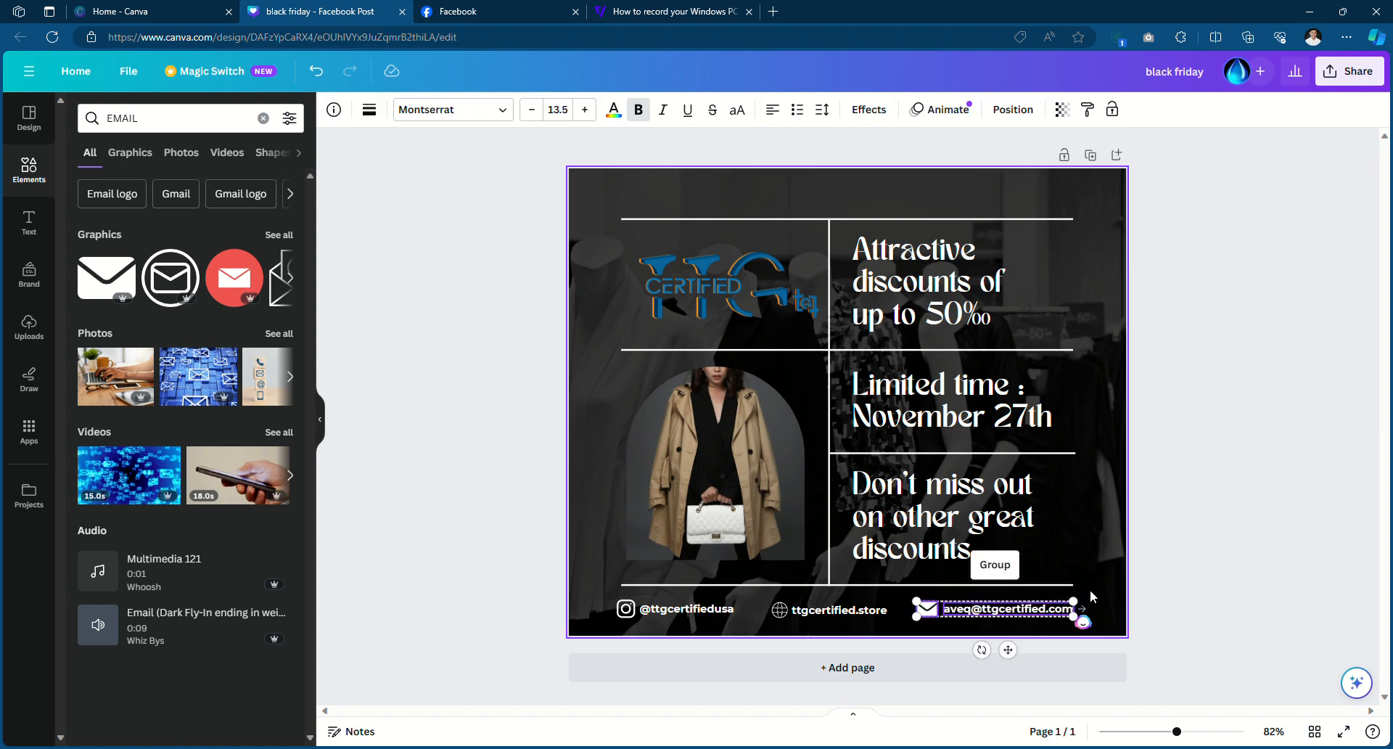
click(1229, 584)
Select the woman-in-coat photo, then select the web address in the Facebook tab
click(742, 438)
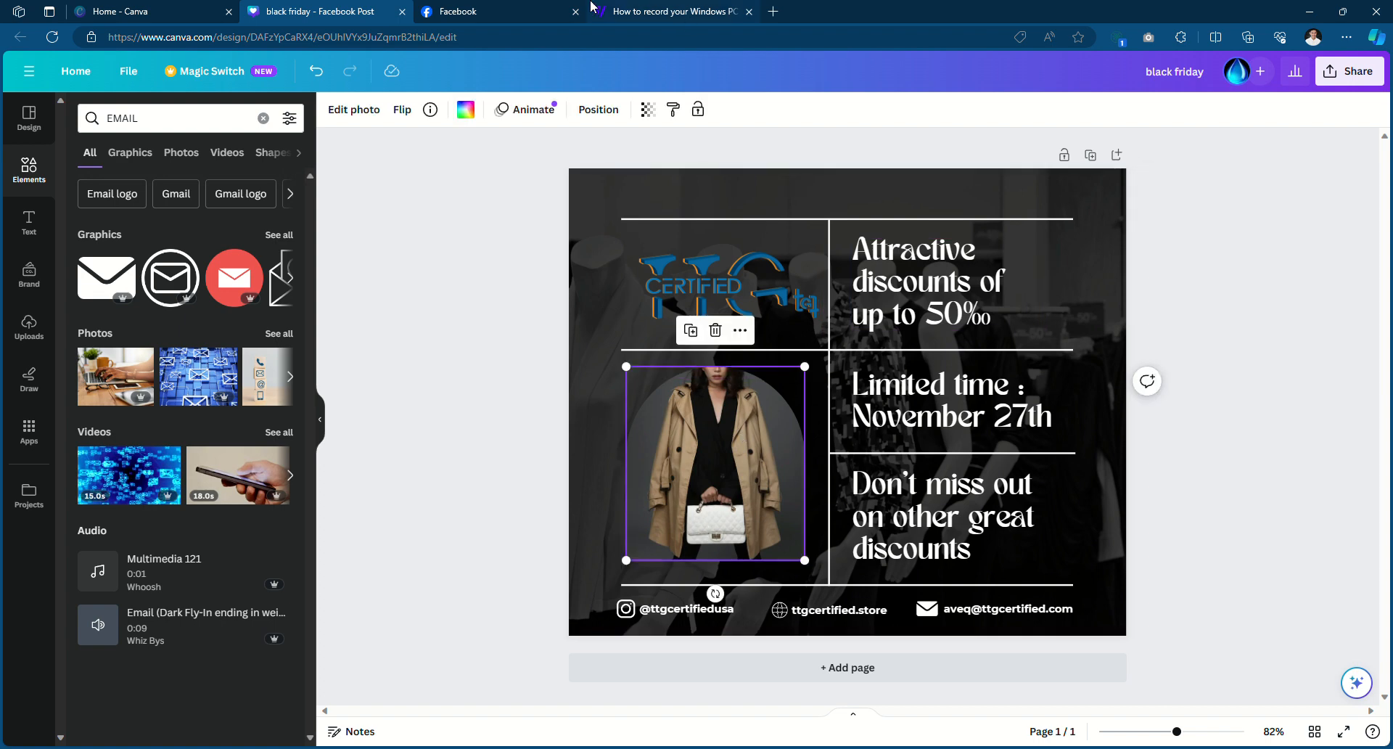
click(530, 9)
click(540, 44)
Go to ttgcertified.store, find the TTG Certified hoodie, and choose the Black colour
text(ttgcertified.store)
key(Return)
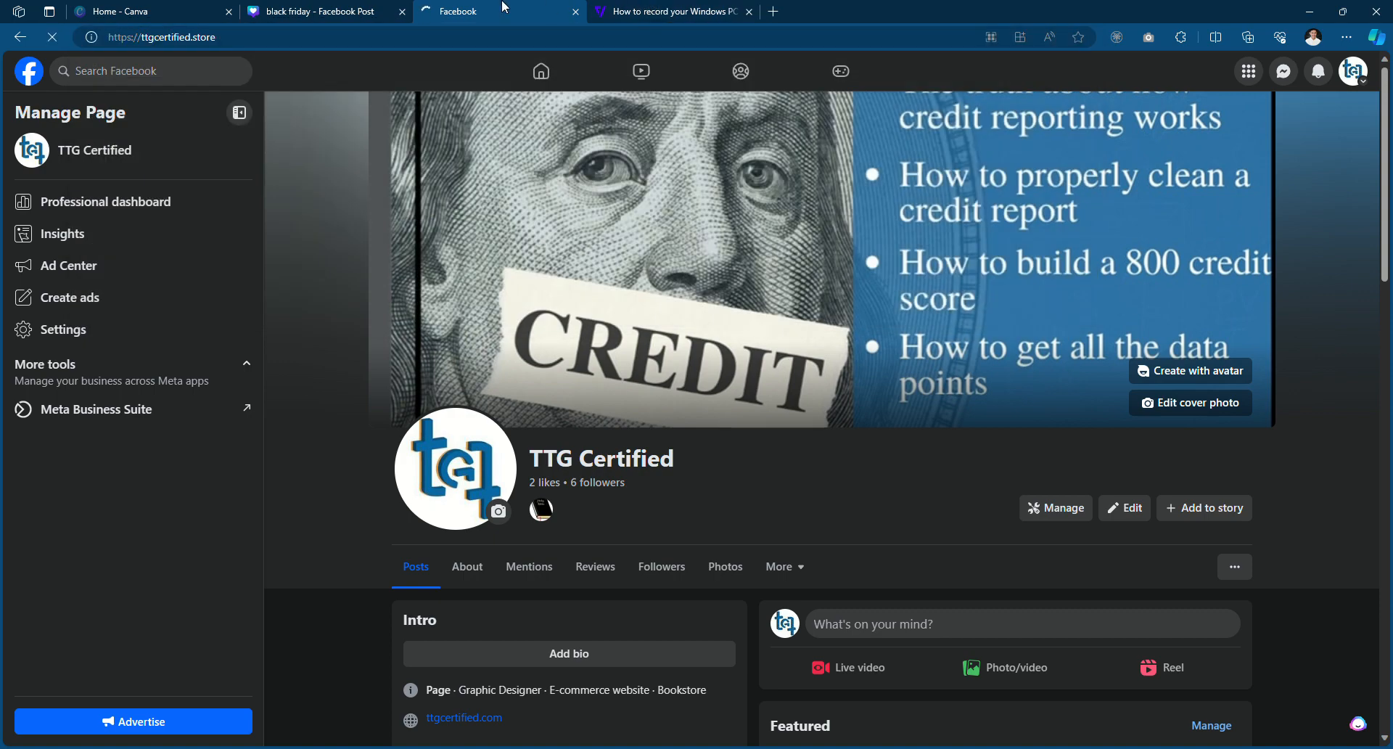
scroll(582, 573, down, 8)
scroll(581, 536, down, 1)
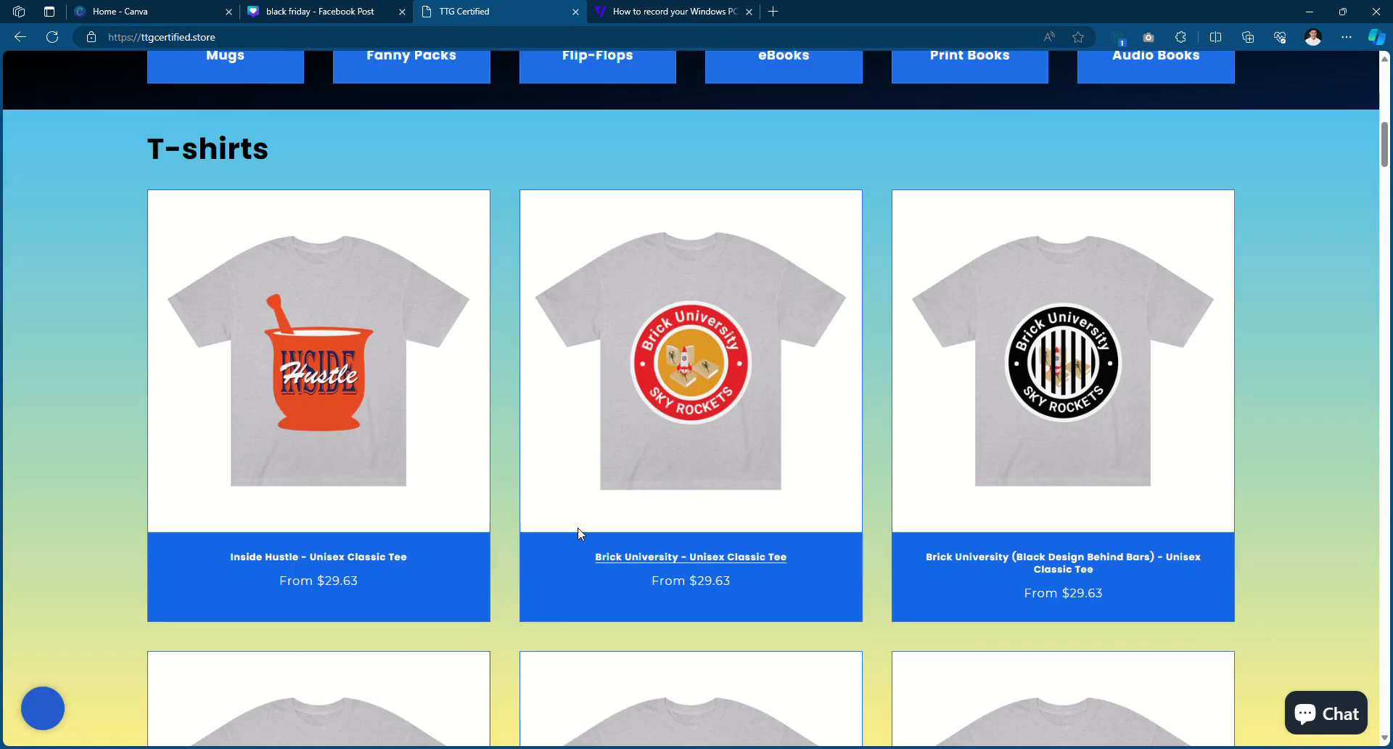
scroll(579, 534, up, 3)
scroll(727, 606, down, 6)
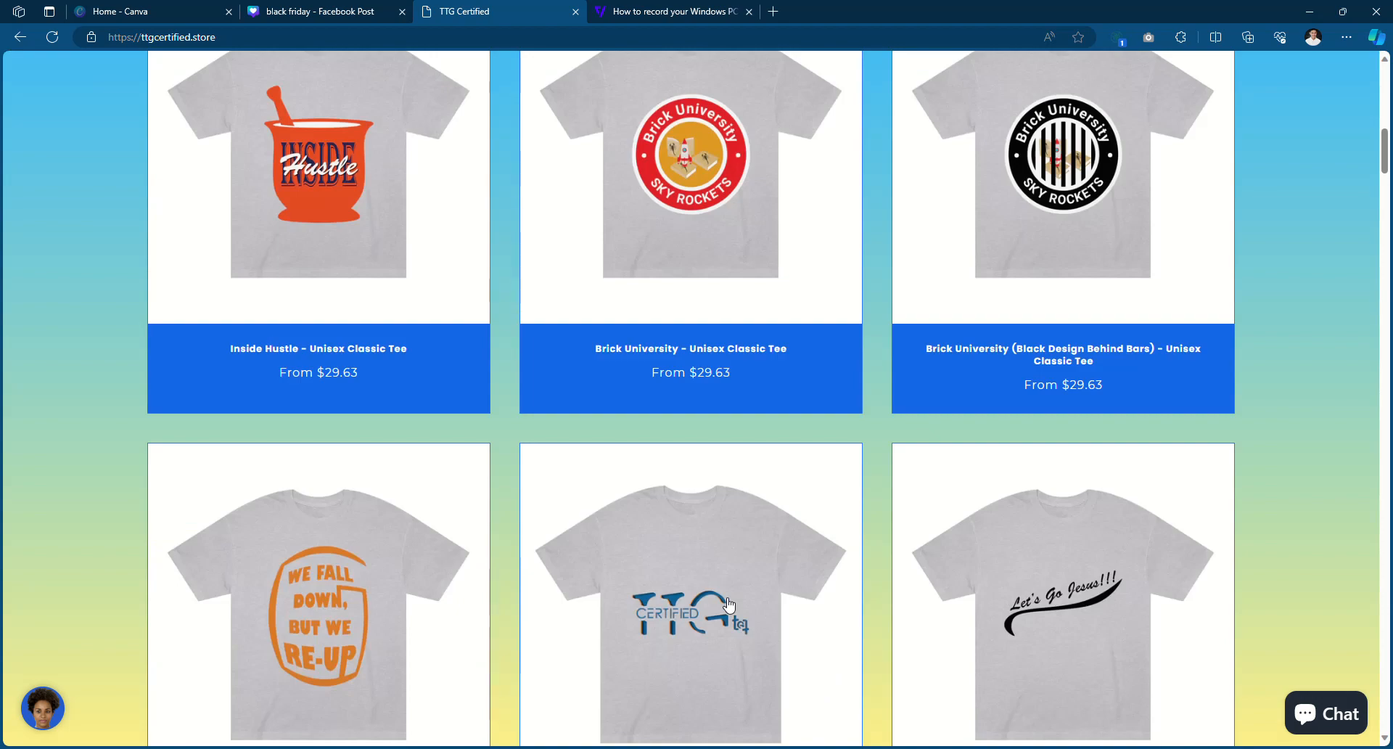
scroll(729, 604, down, 10)
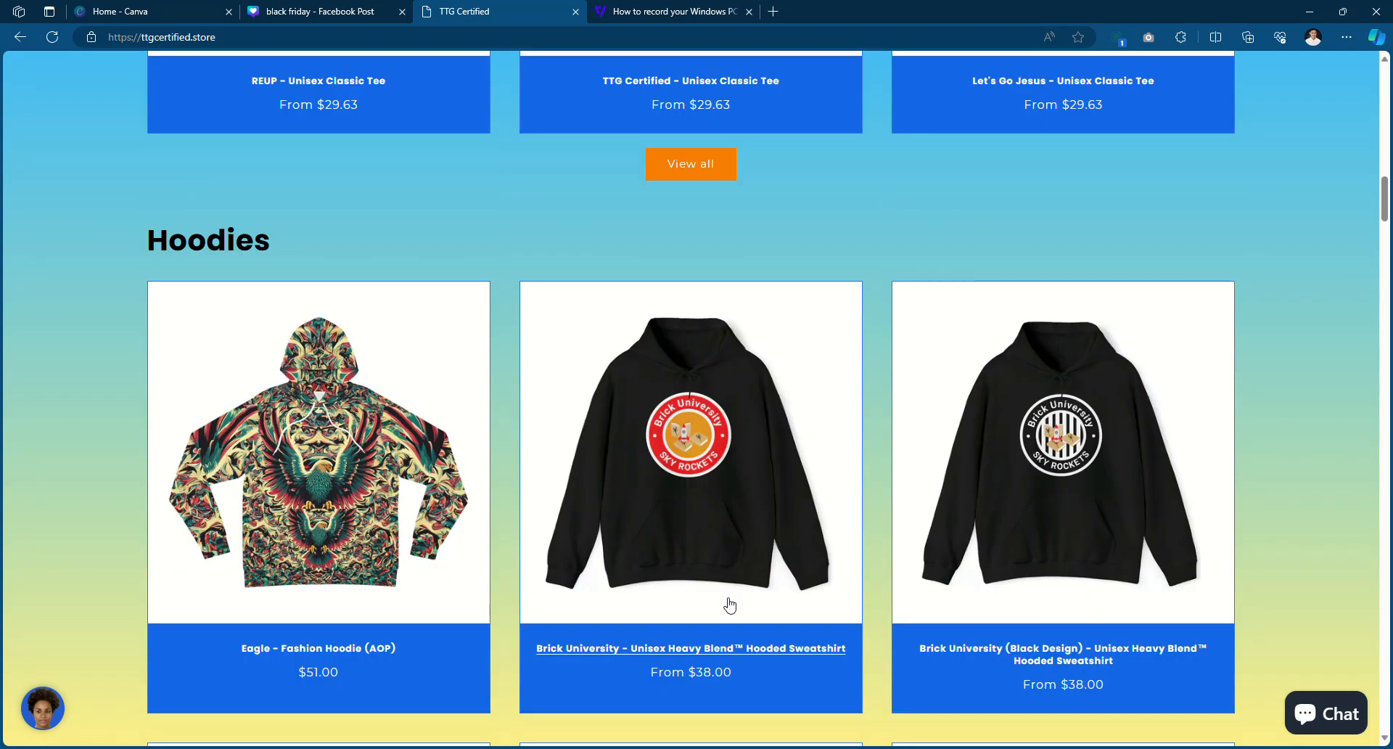
scroll(722, 589, down, 2)
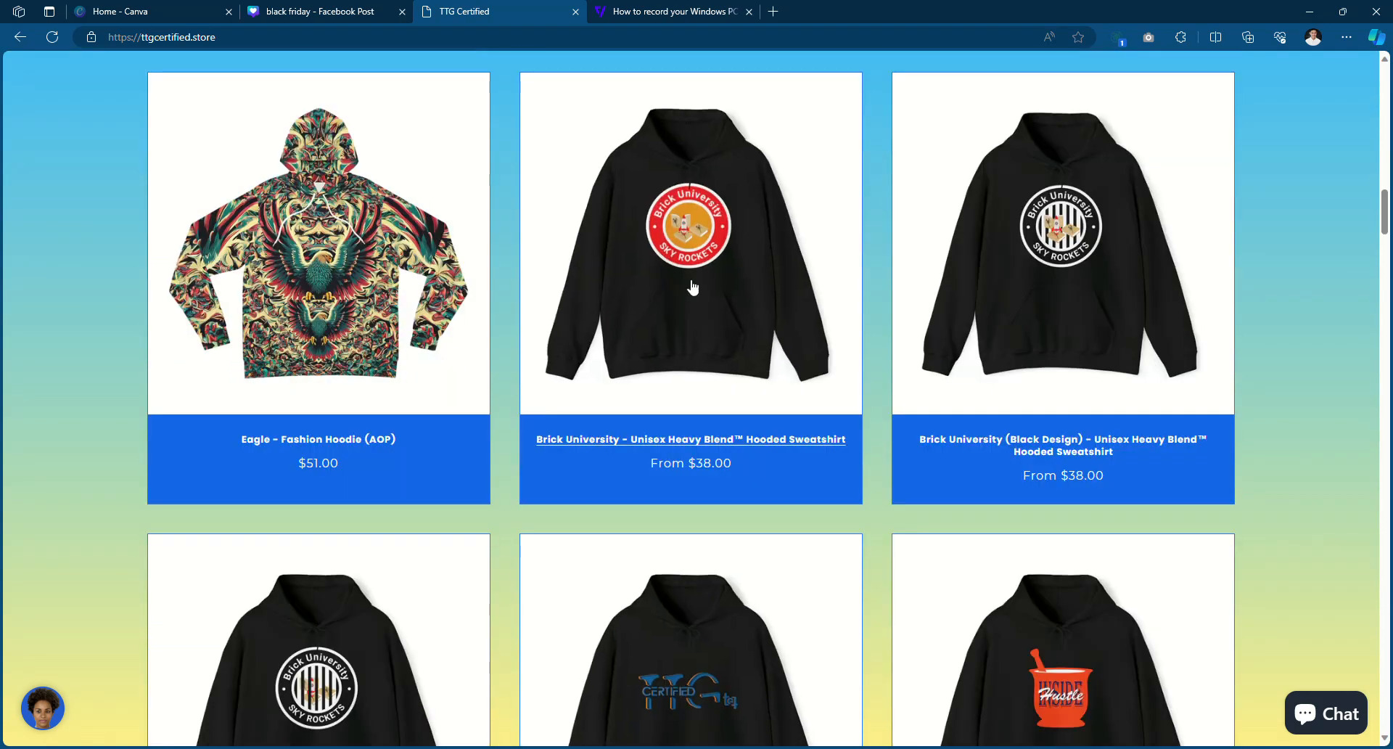
scroll(746, 544, down, 2)
scroll(750, 543, up, 1)
scroll(750, 543, up, 4)
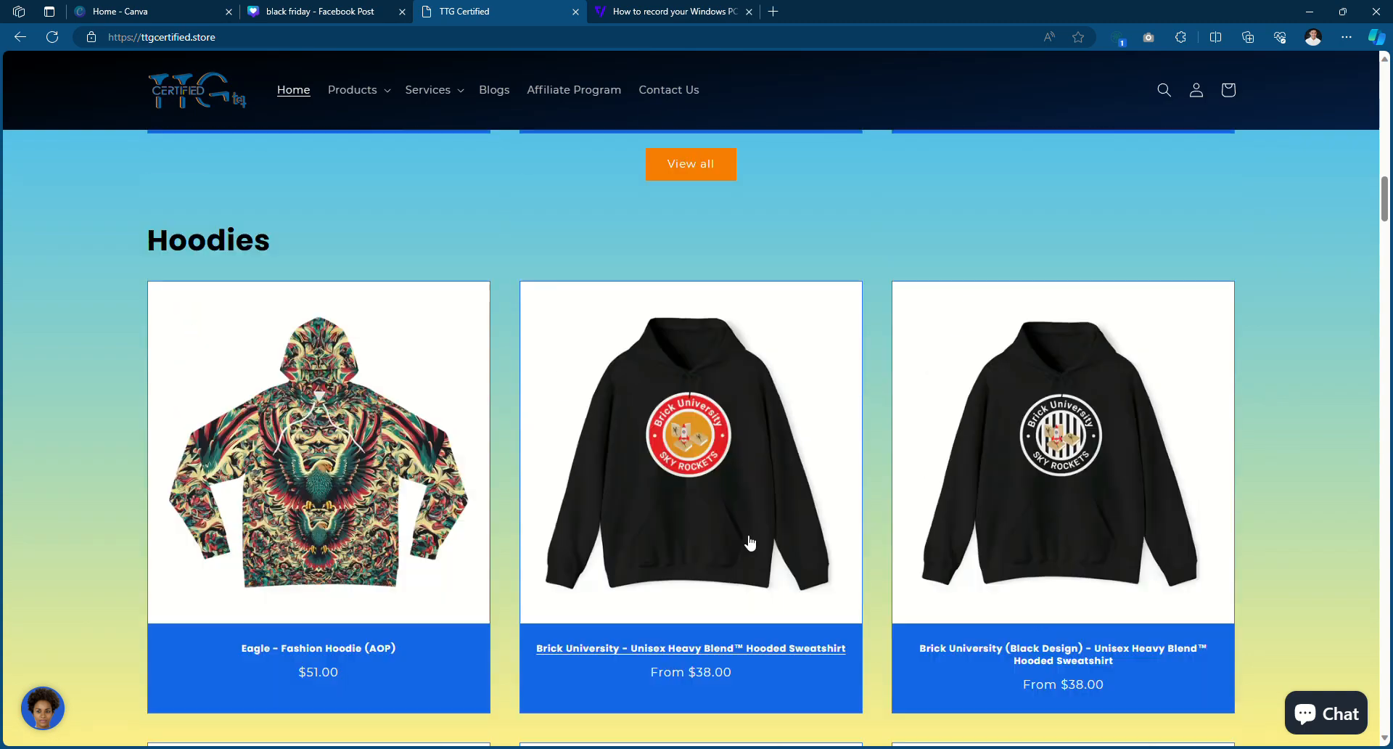
scroll(750, 543, down, 4)
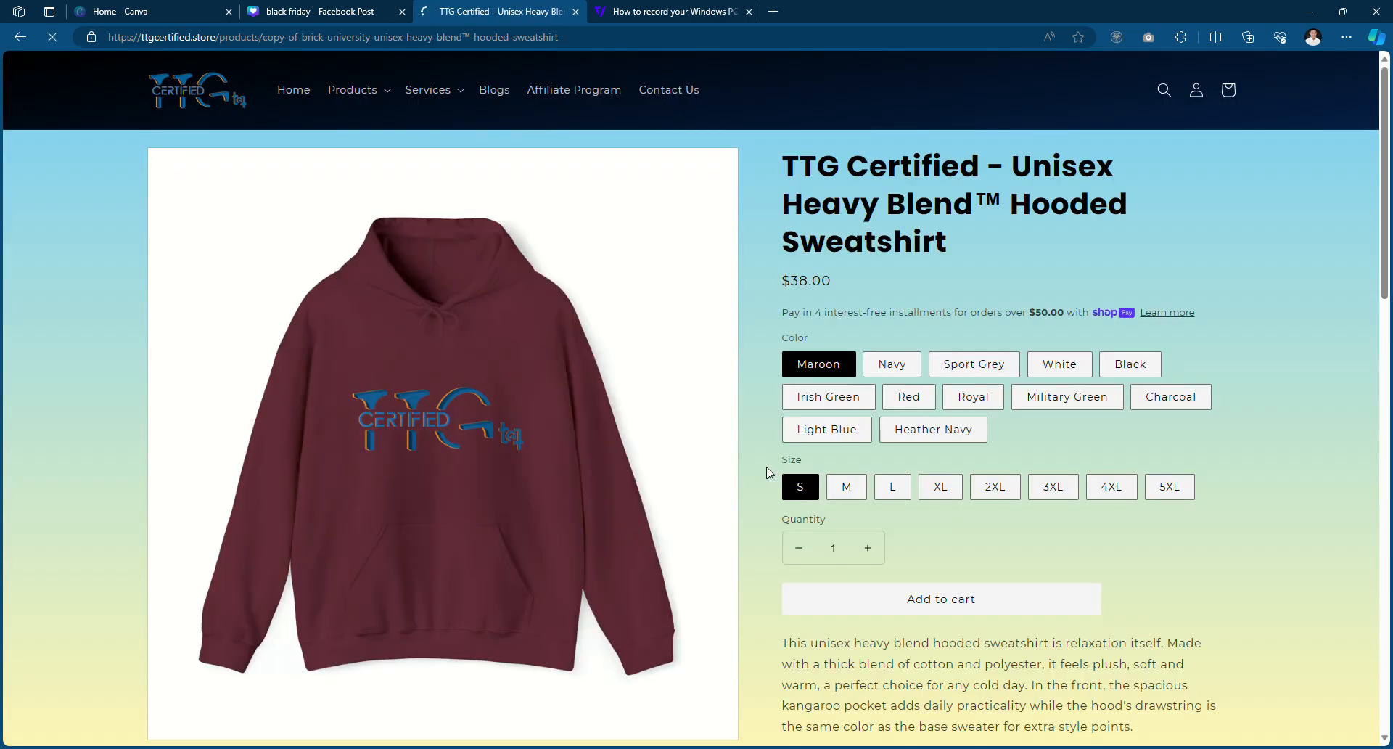
click(1116, 362)
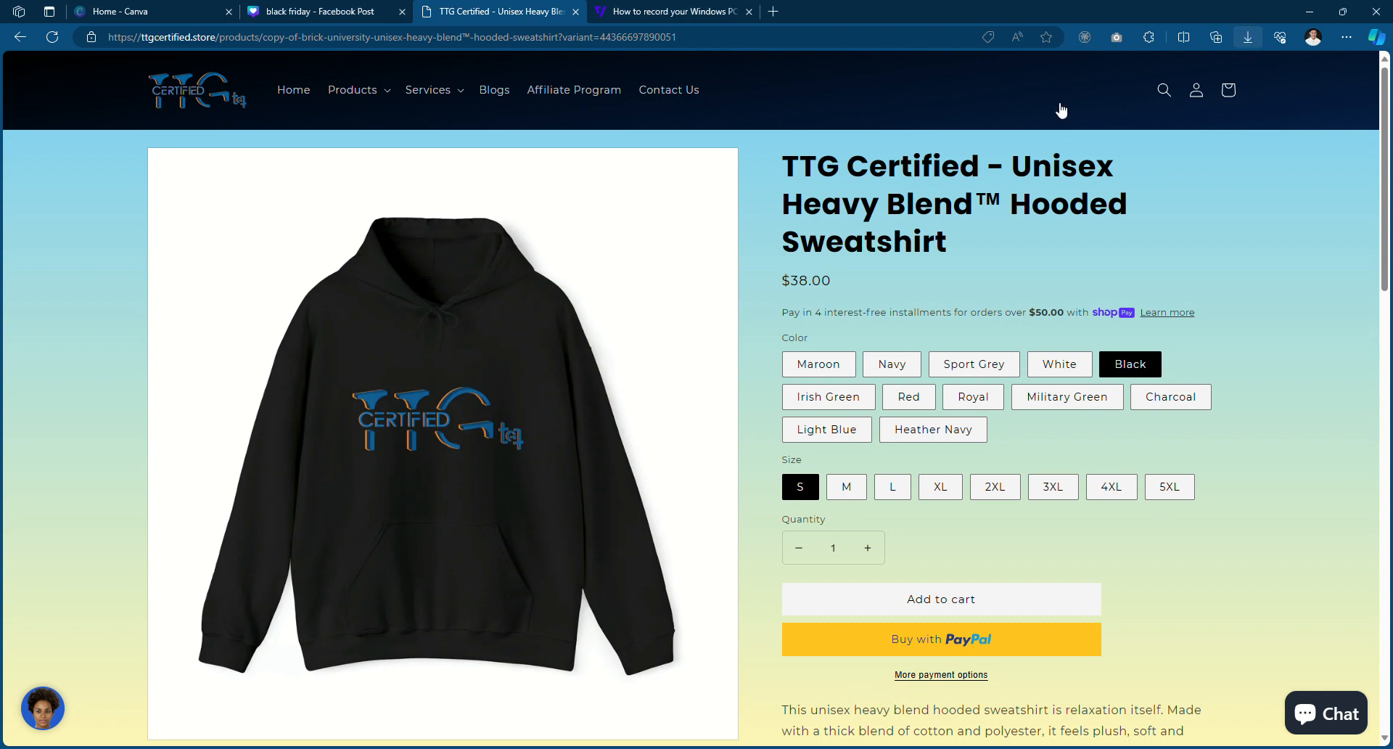
click(300, 7)
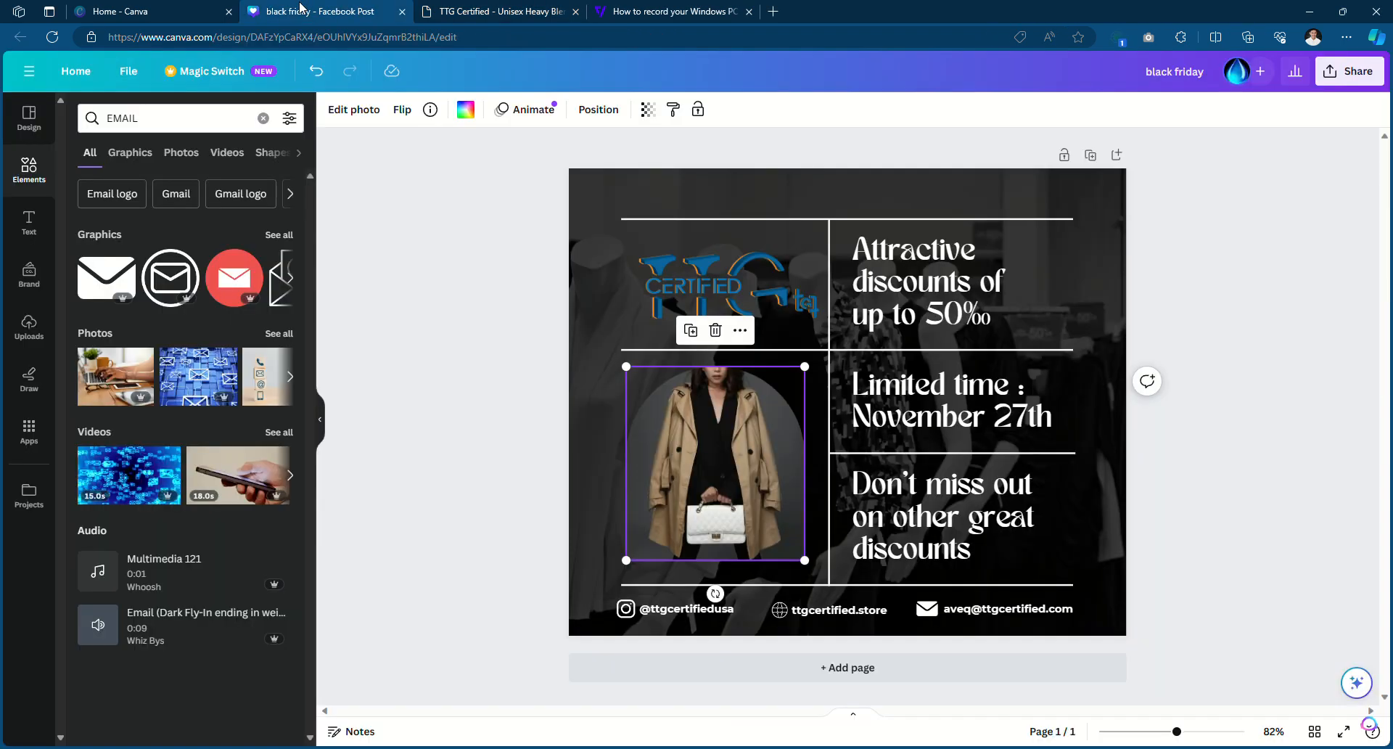
Upload the black TTG Certified hoodie image and drag it into the arched photo frame
click(29, 331)
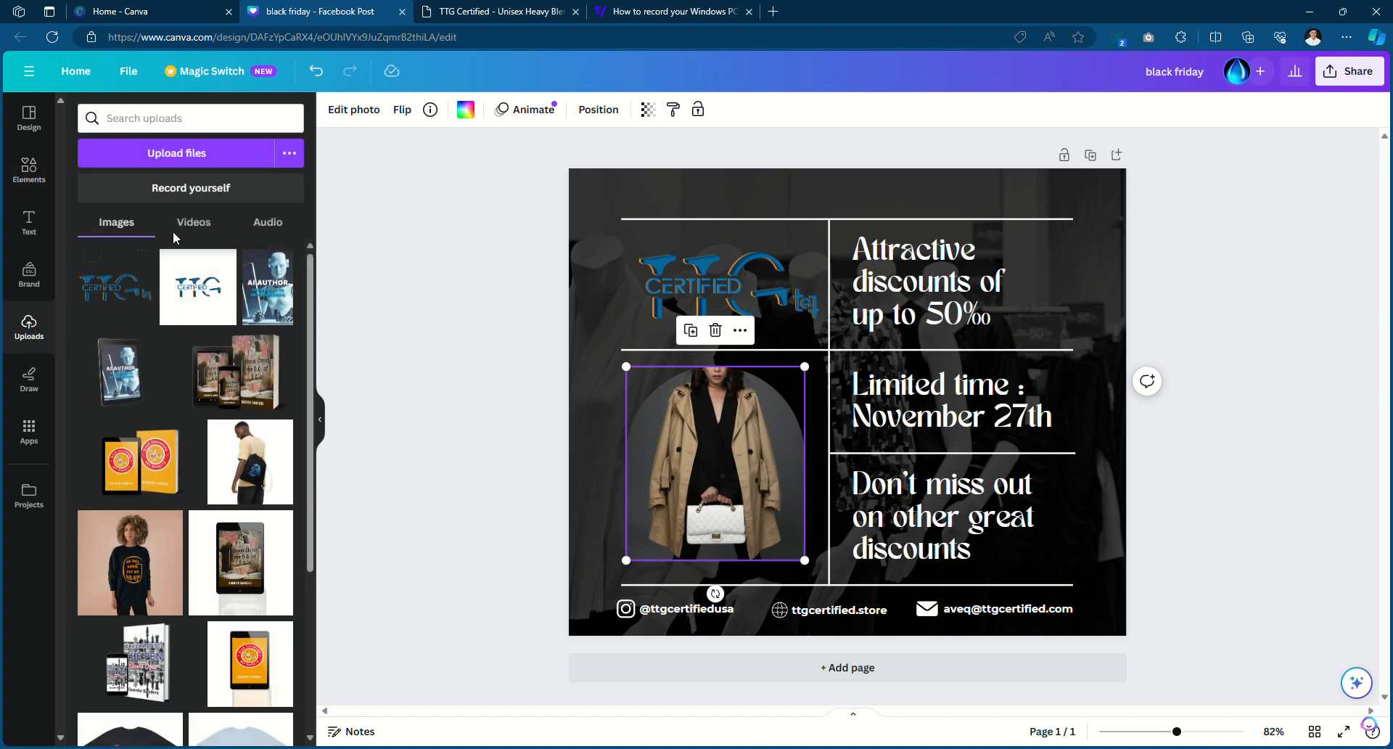
click(177, 157)
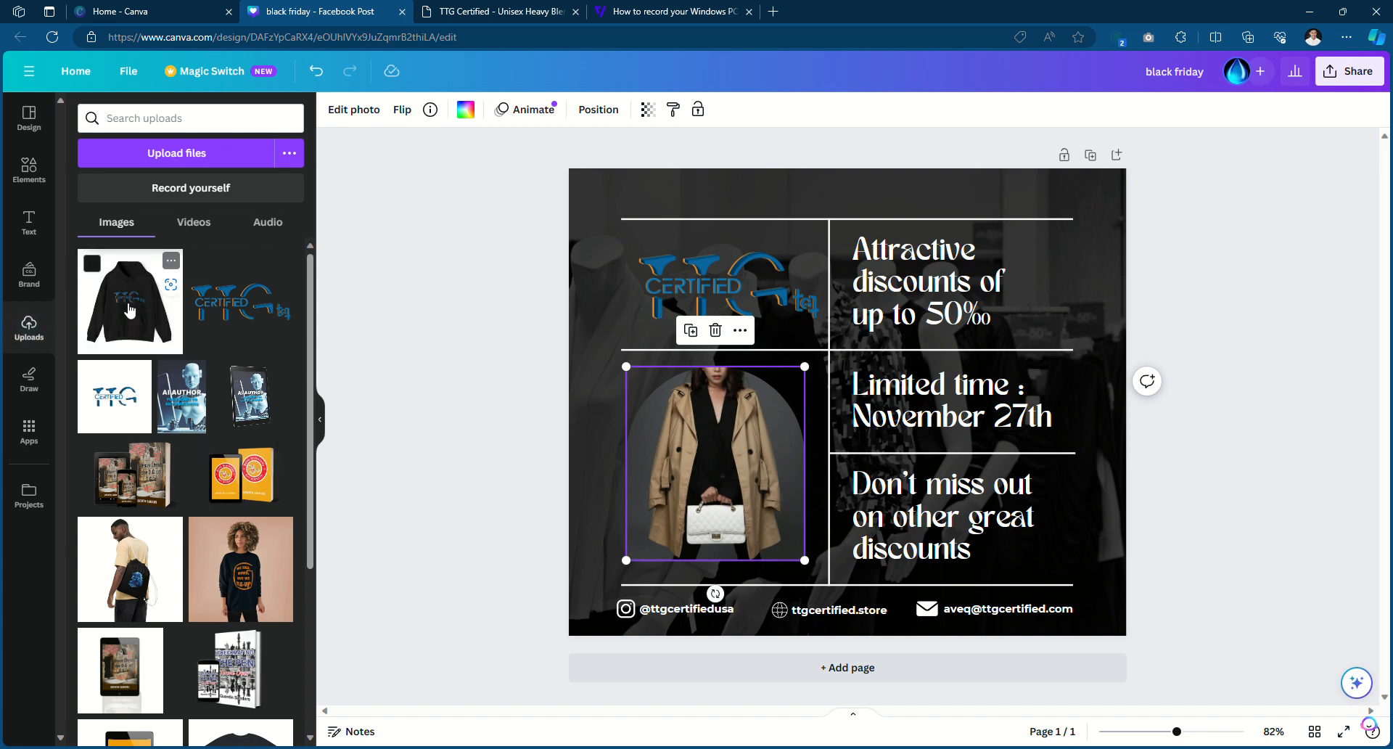
click(129, 310)
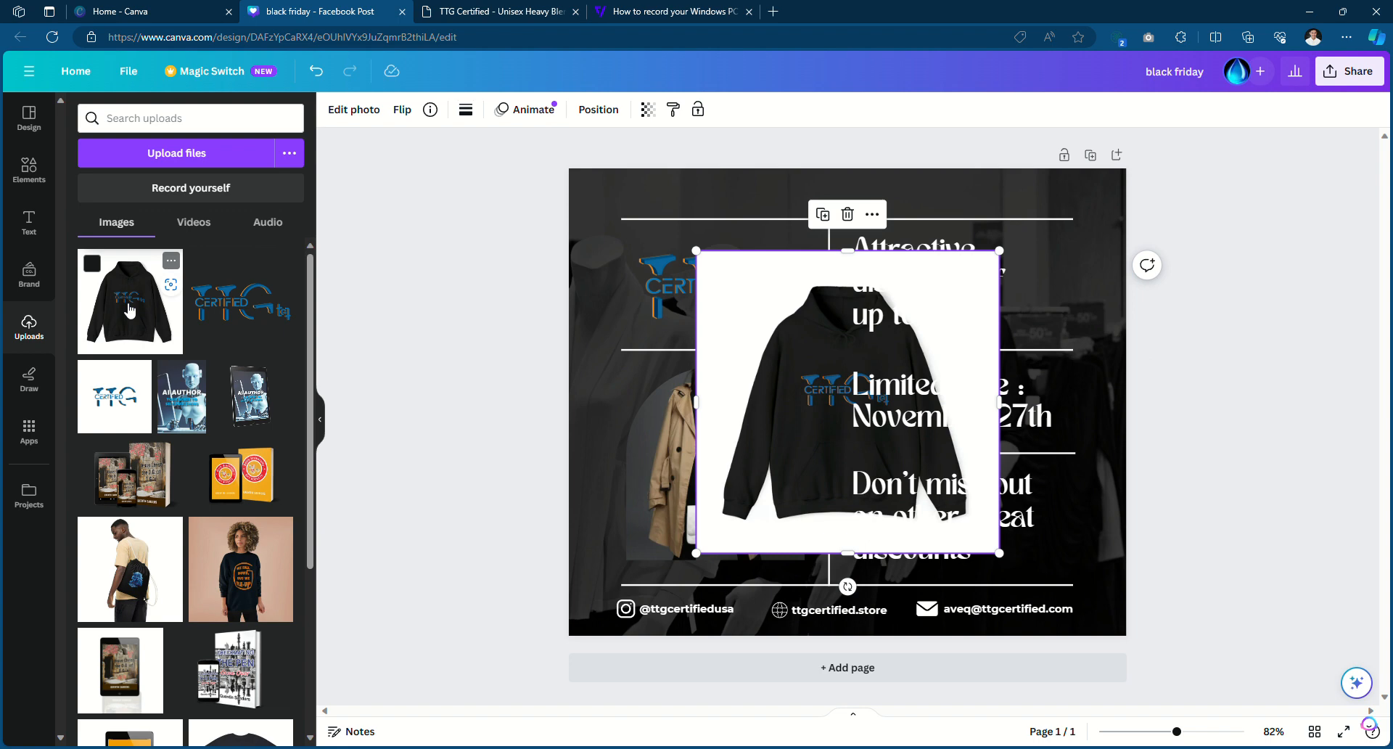
drag(766, 351, 701, 408)
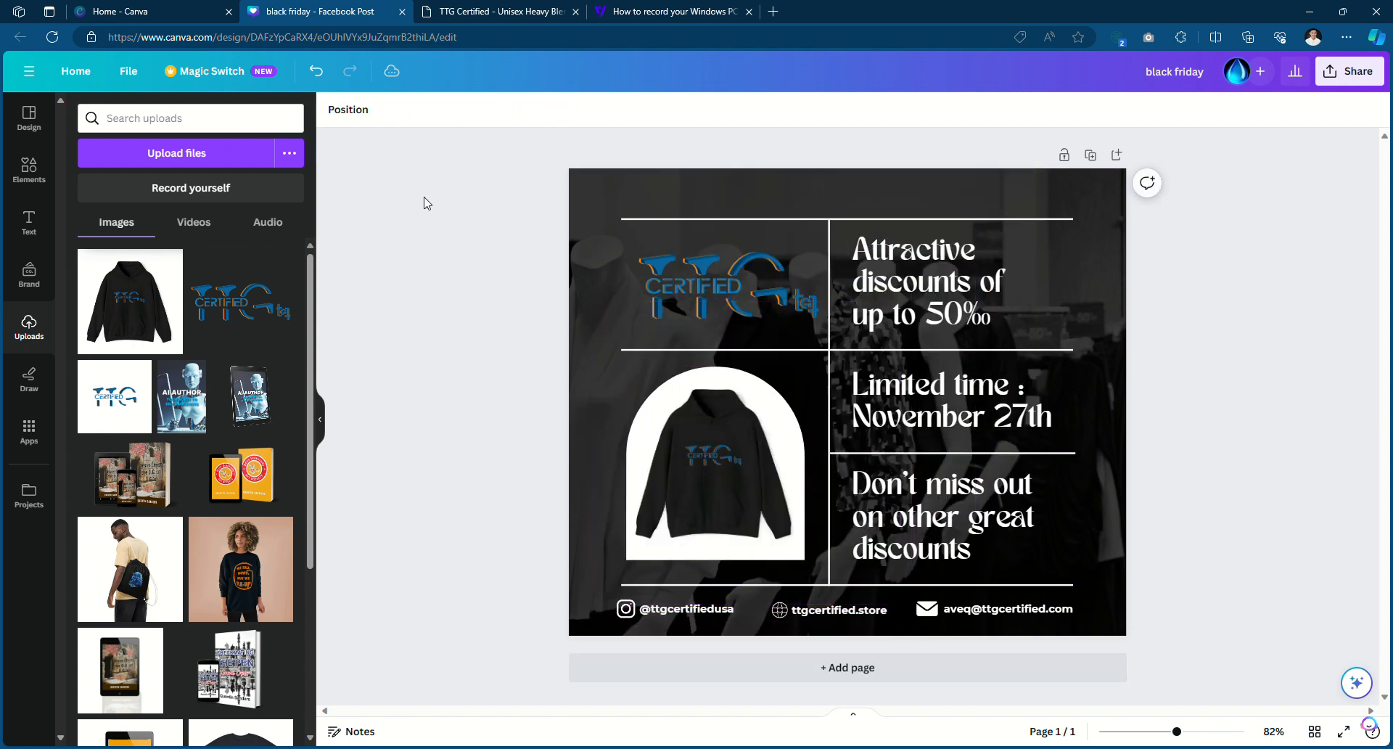
click(466, 8)
Display the fifth gallery photo, showing a model wearing the black hoodie, on the product page
scroll(660, 551, down, 10)
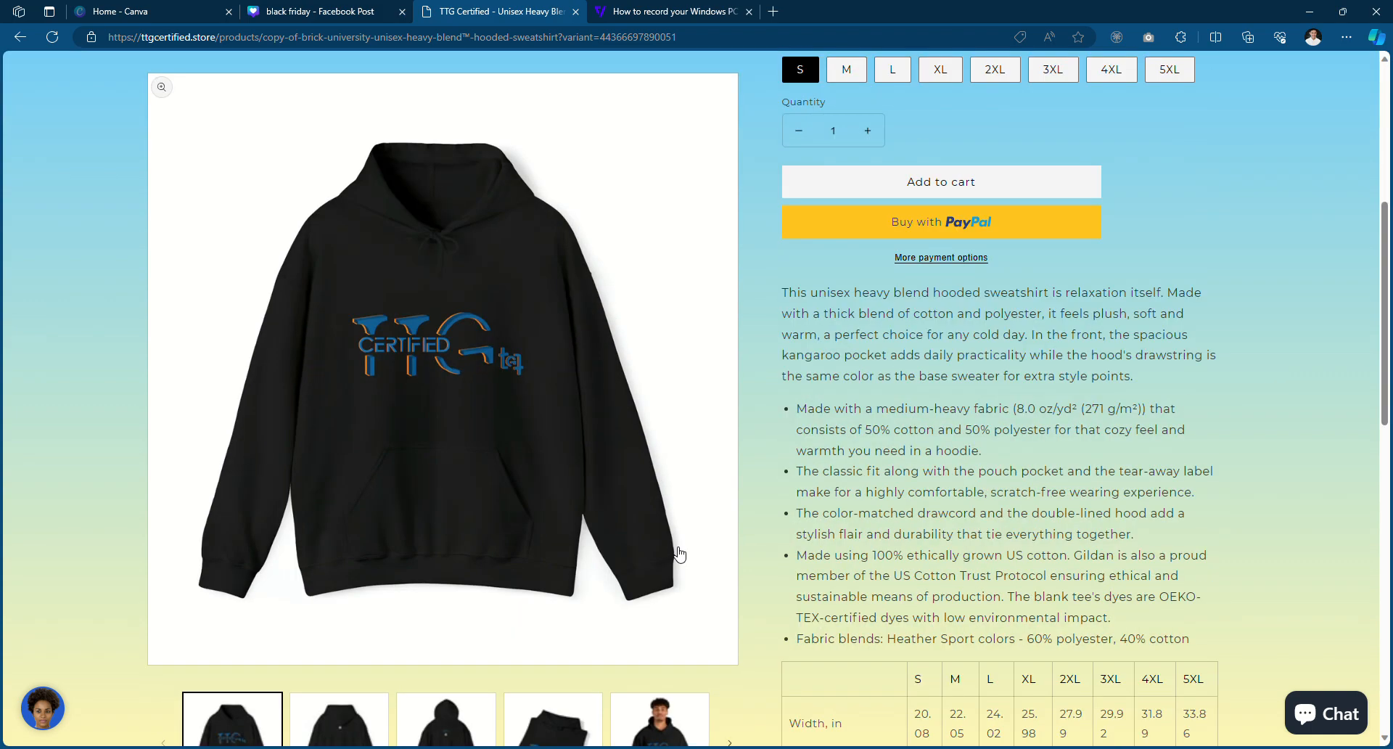
scroll(660, 464, up, 4)
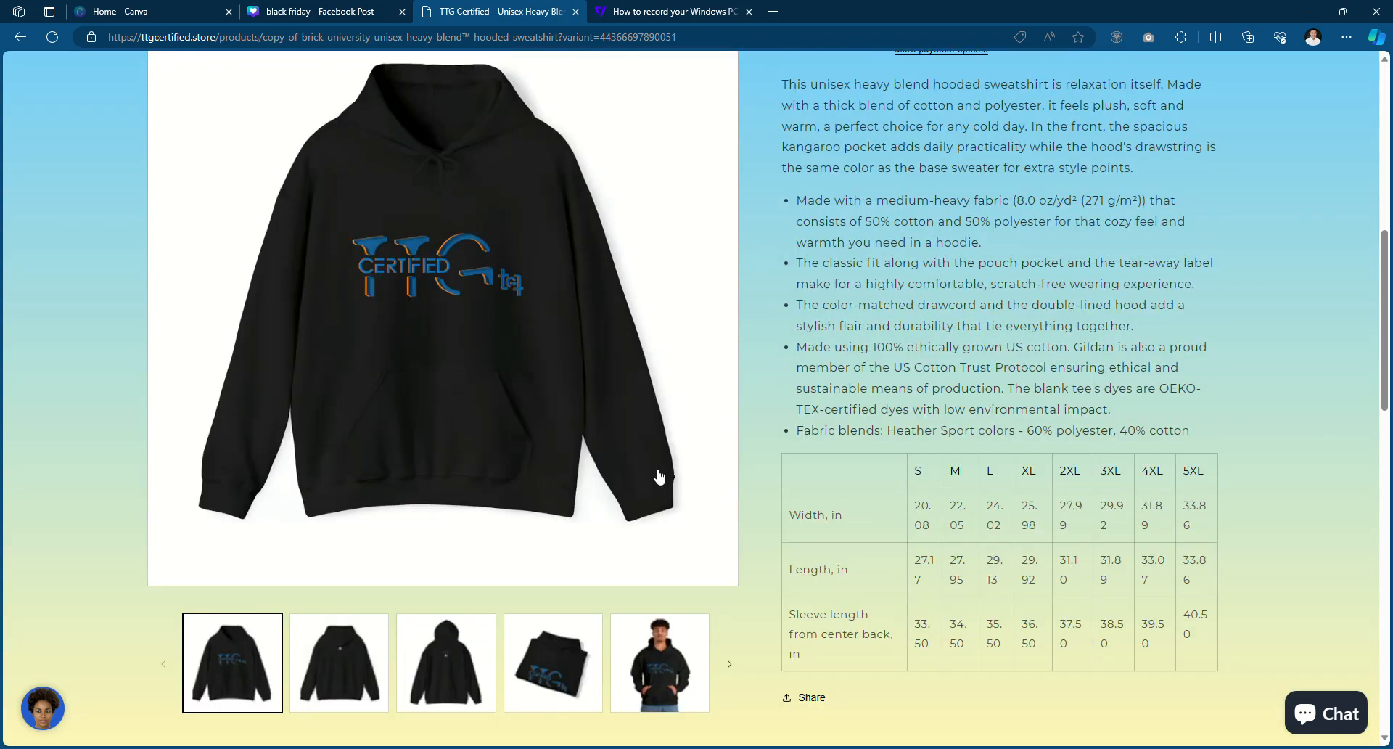
scroll(618, 295, down, 2)
click(673, 559)
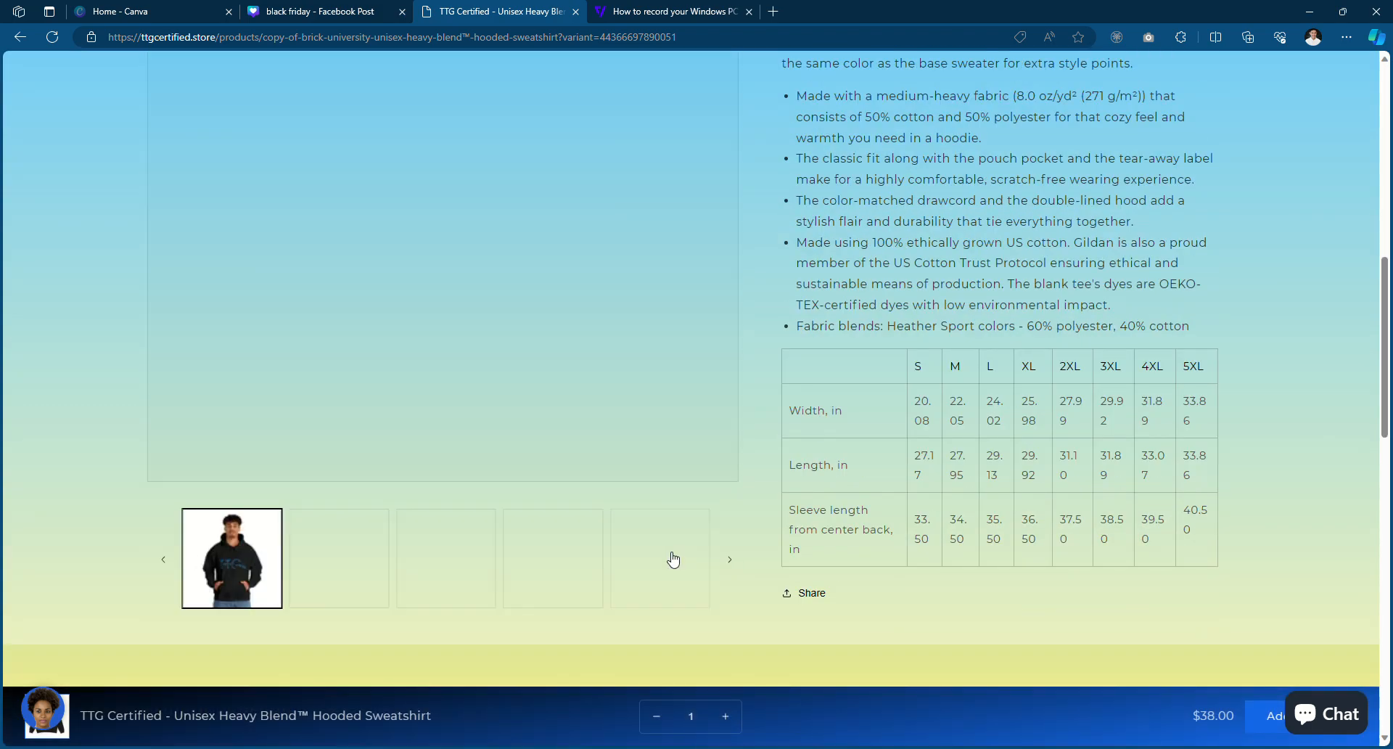
scroll(674, 559, up, 3)
scroll(554, 468, up, 7)
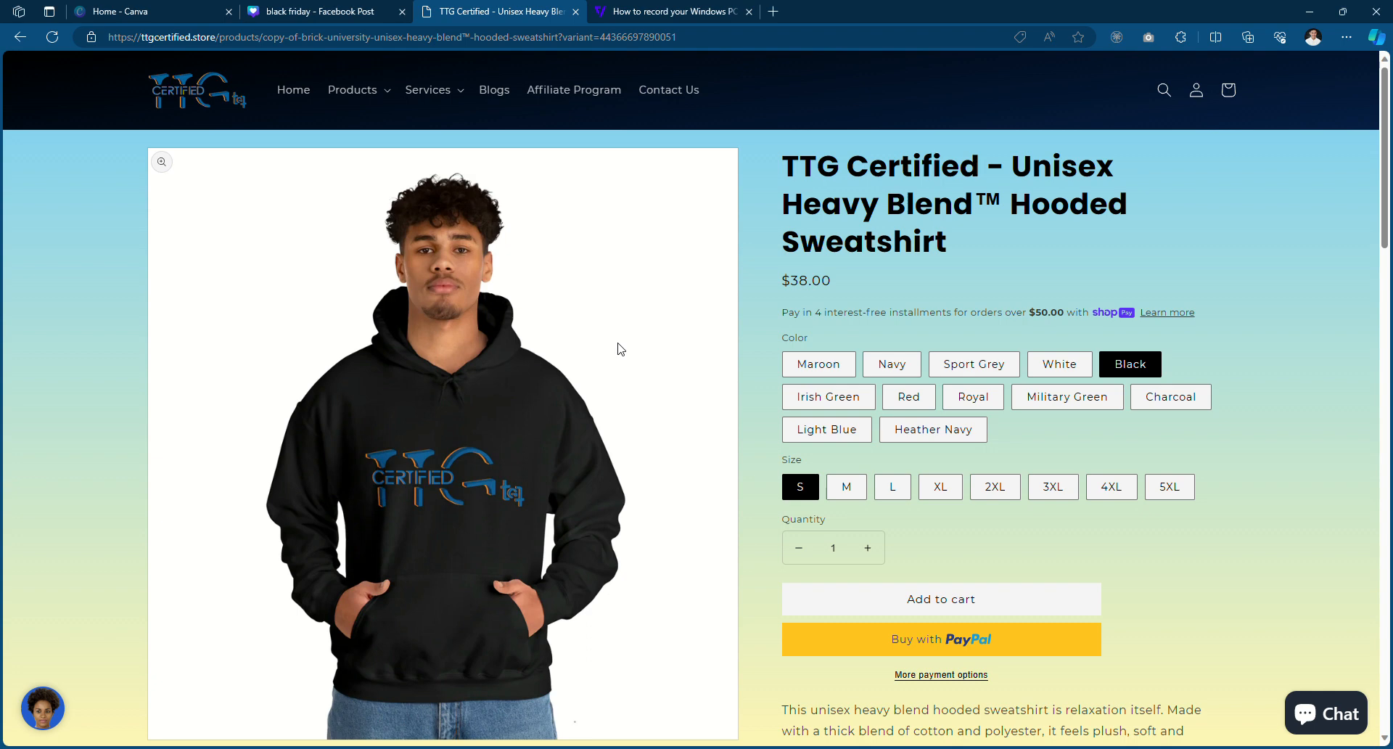
click(383, 8)
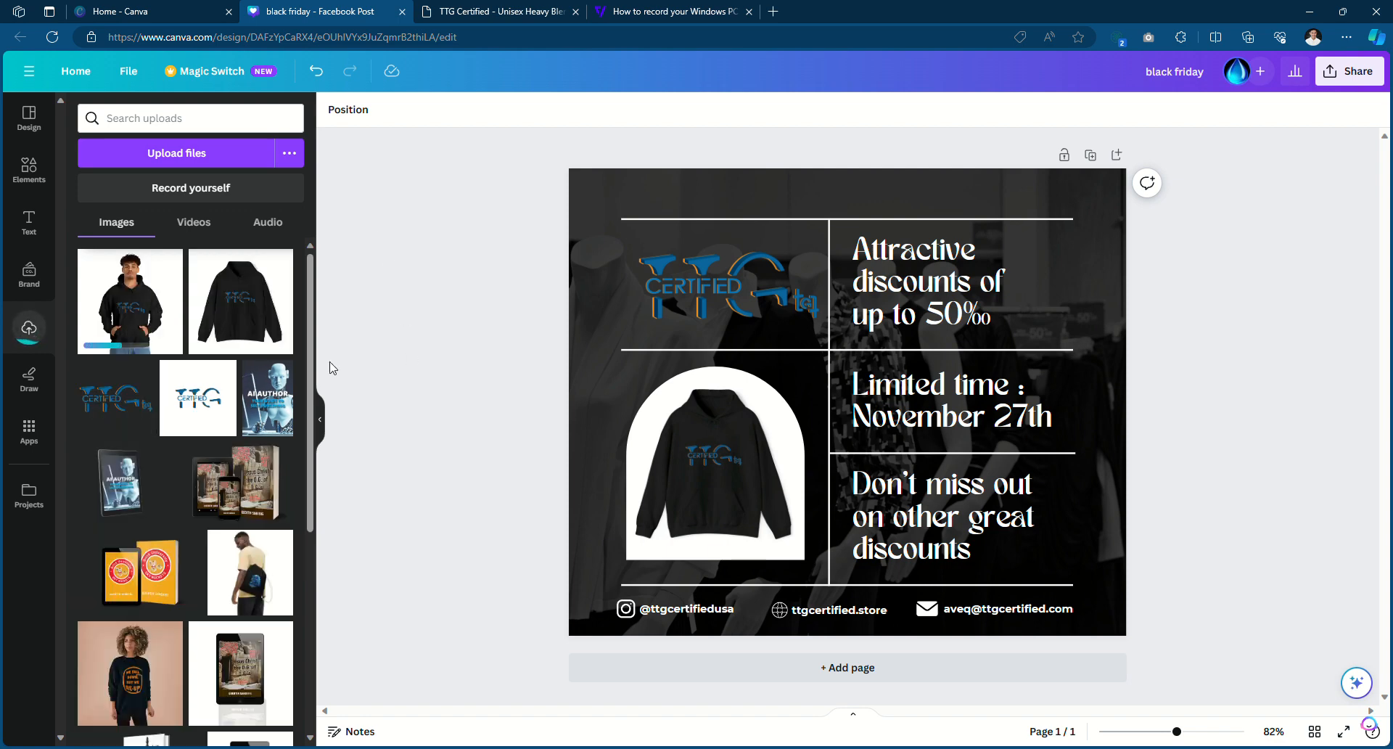
Place the model-in-hoodie photo in the arched frame and select the 'Attractive discounts' headline text
click(134, 319)
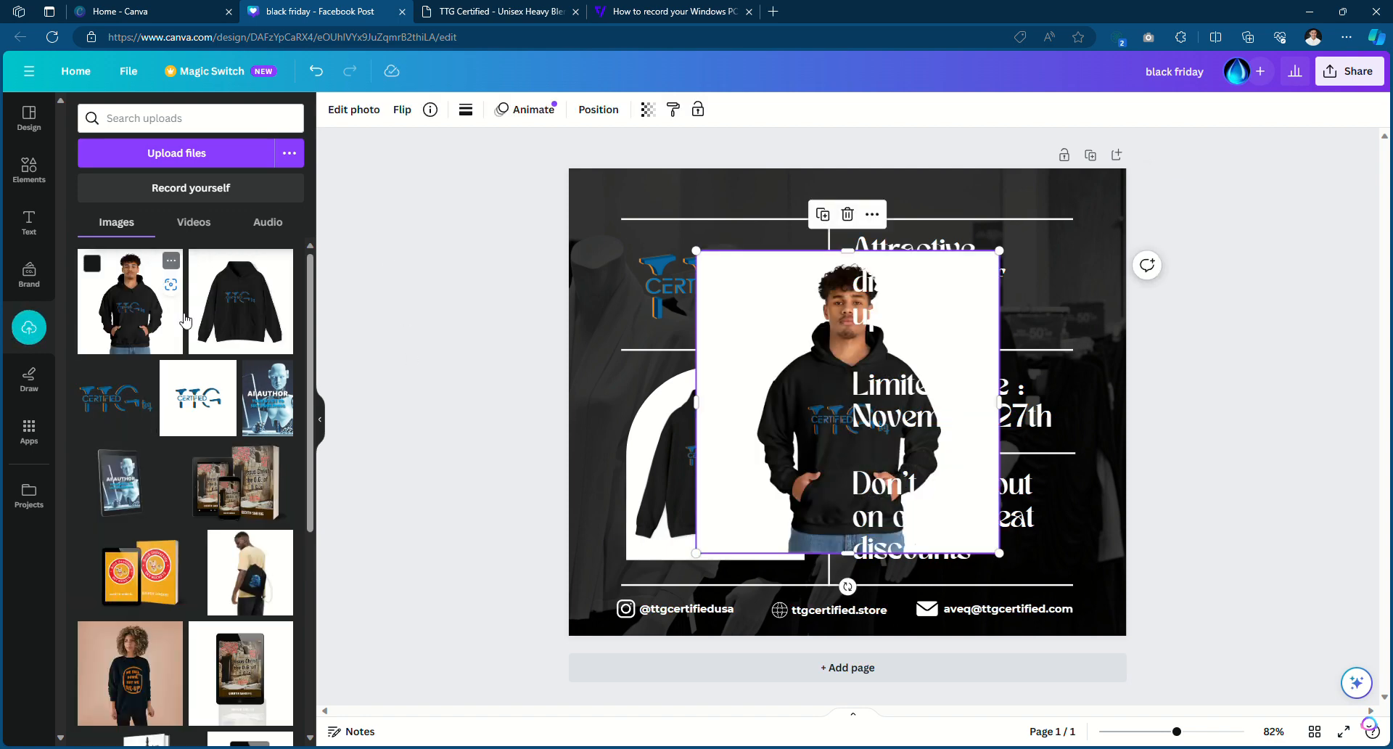
drag(814, 364, 708, 429)
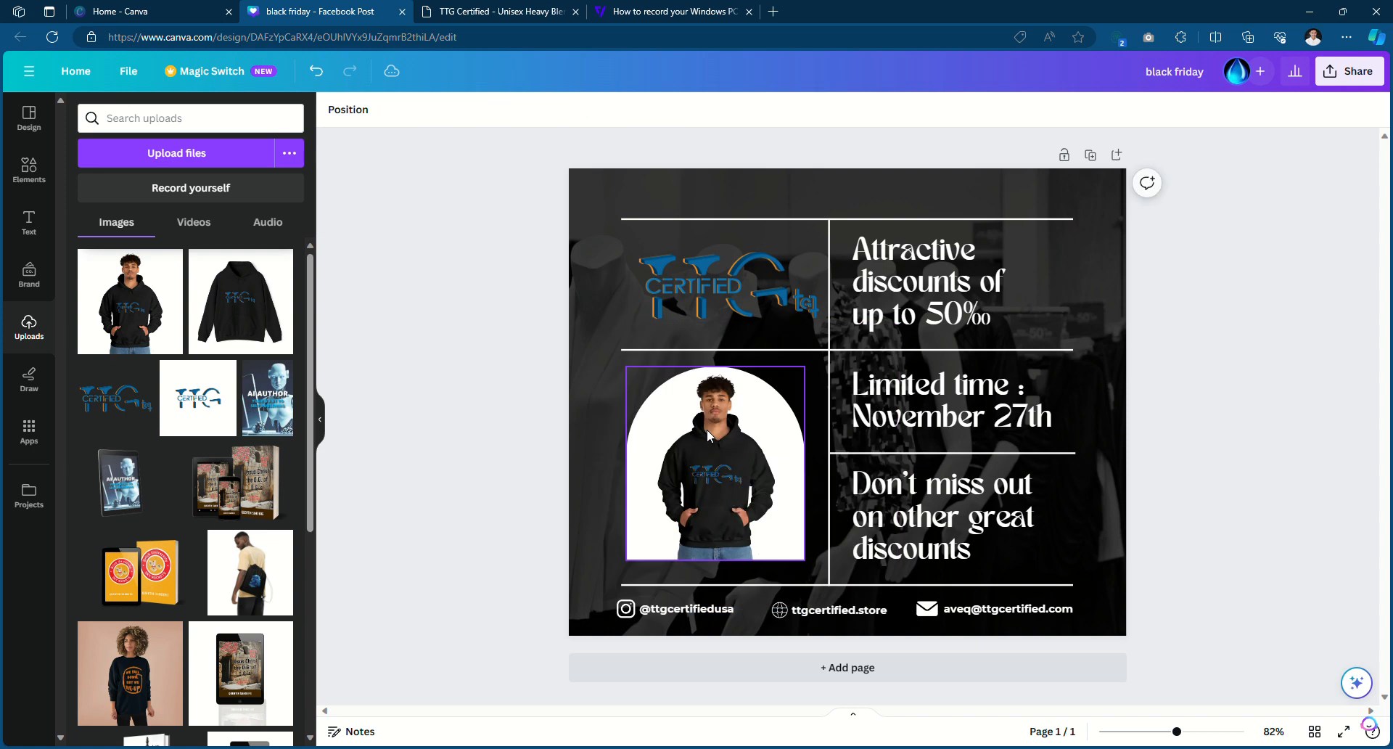
click(927, 332)
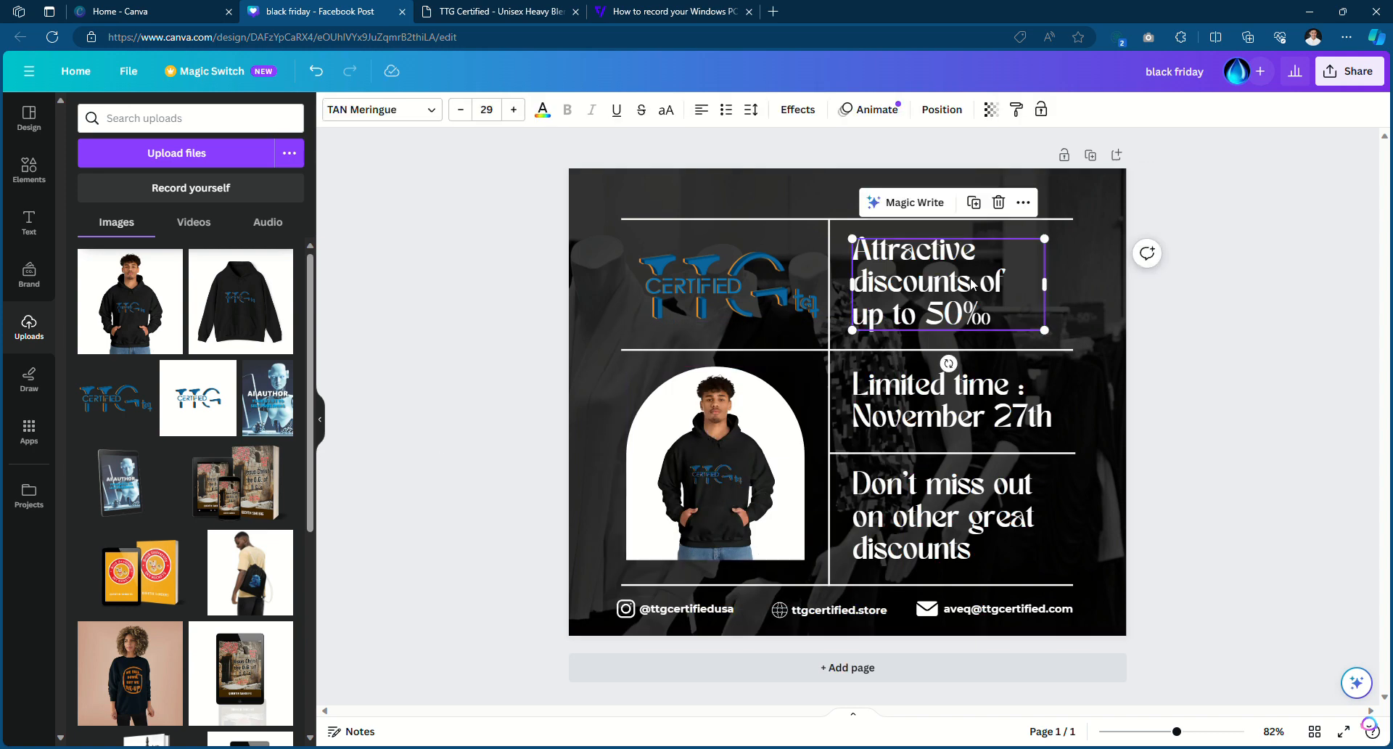
click(943, 315)
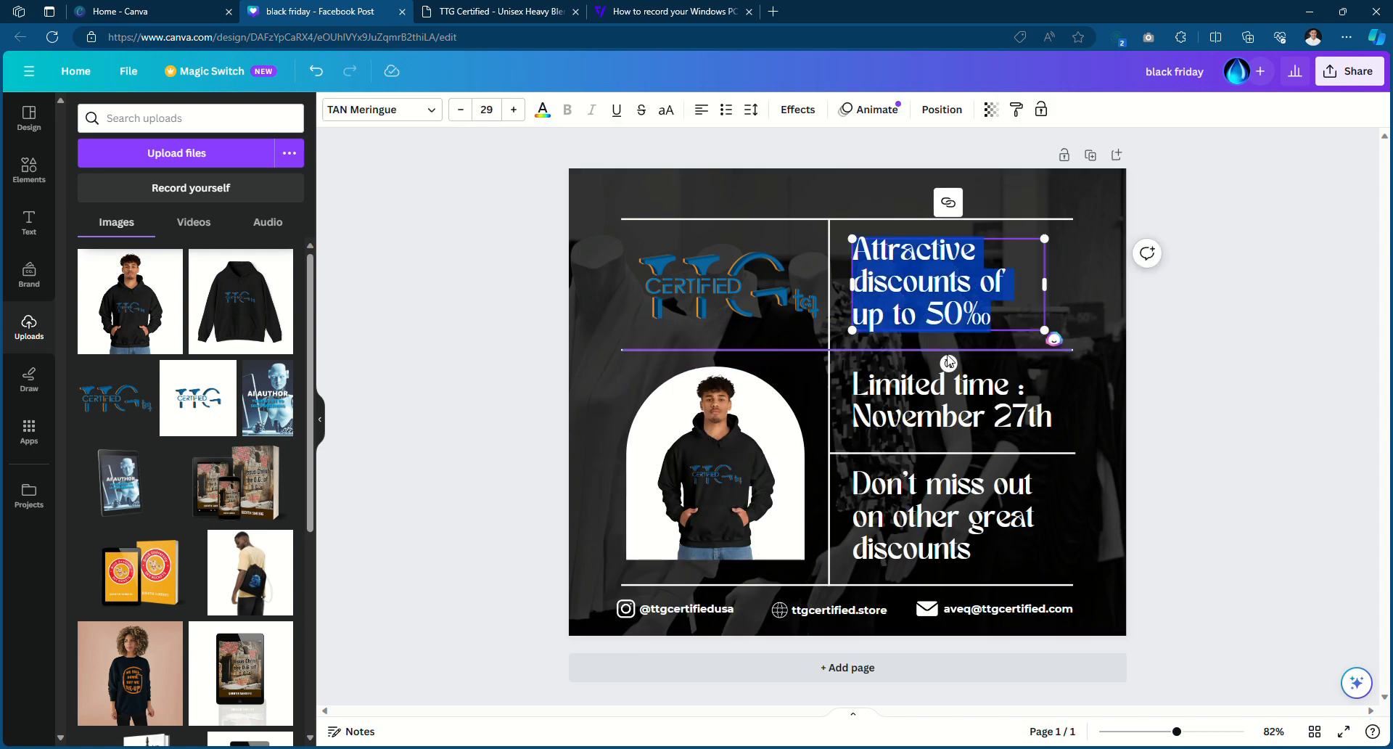
click(925, 315)
drag(868, 250, 1002, 320)
click(914, 252)
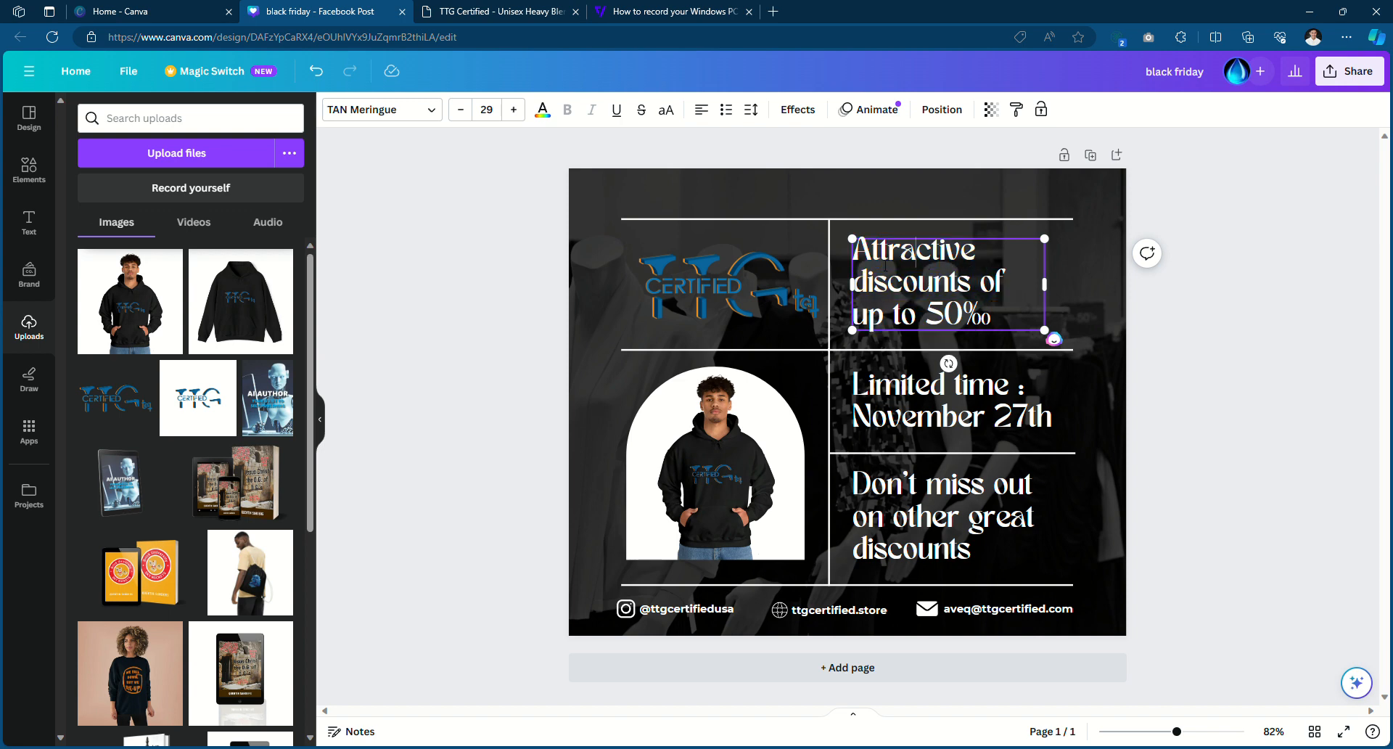
click(871, 211)
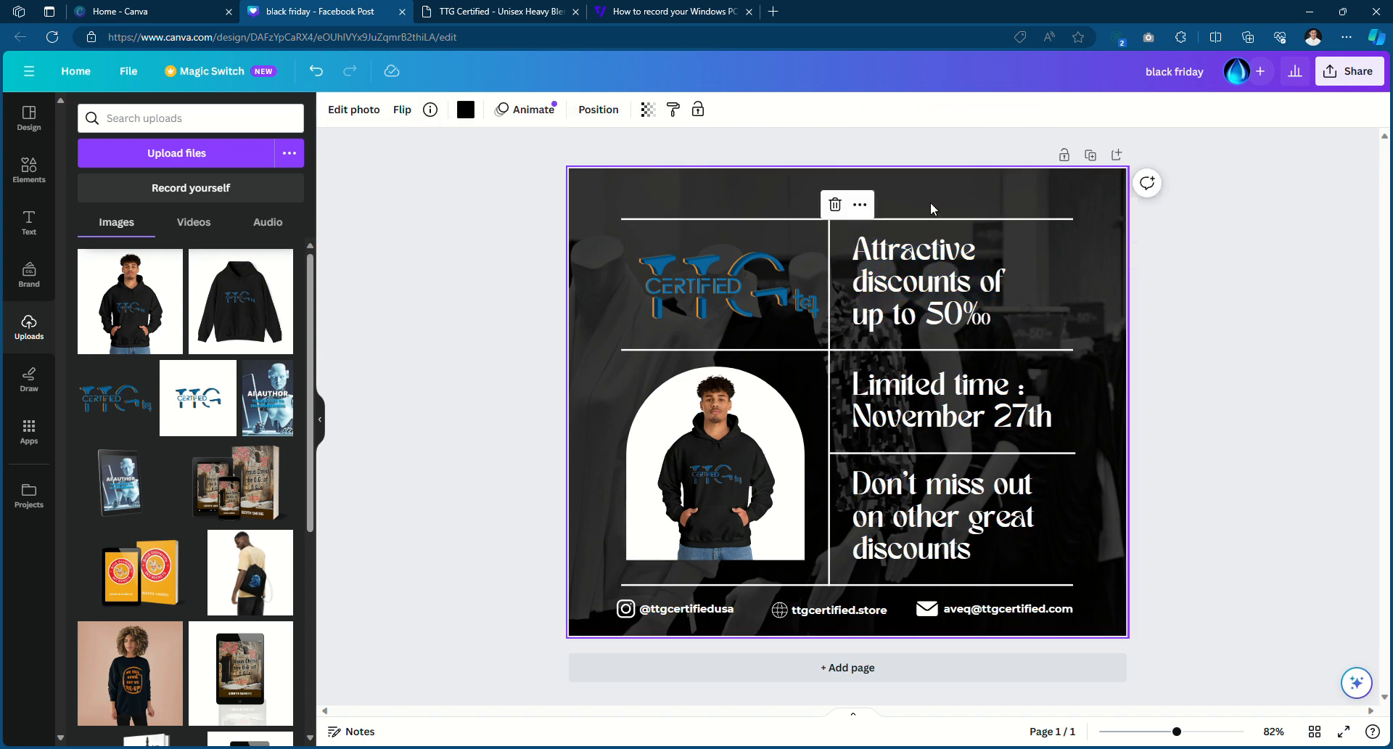
Delete the mannequin-store background photo, leaving a plain black background
double_click(1063, 206)
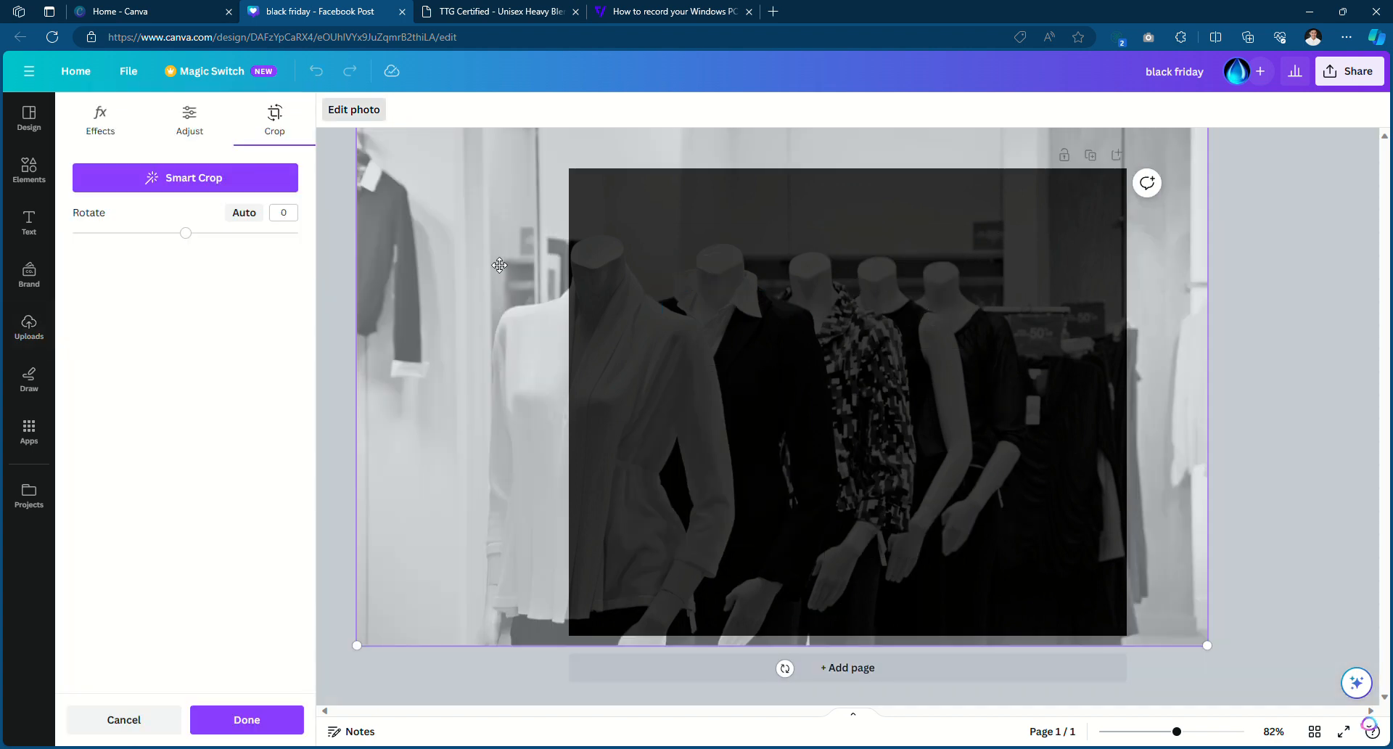
key(Escape)
double_click(1038, 202)
key(Escape)
click(1251, 343)
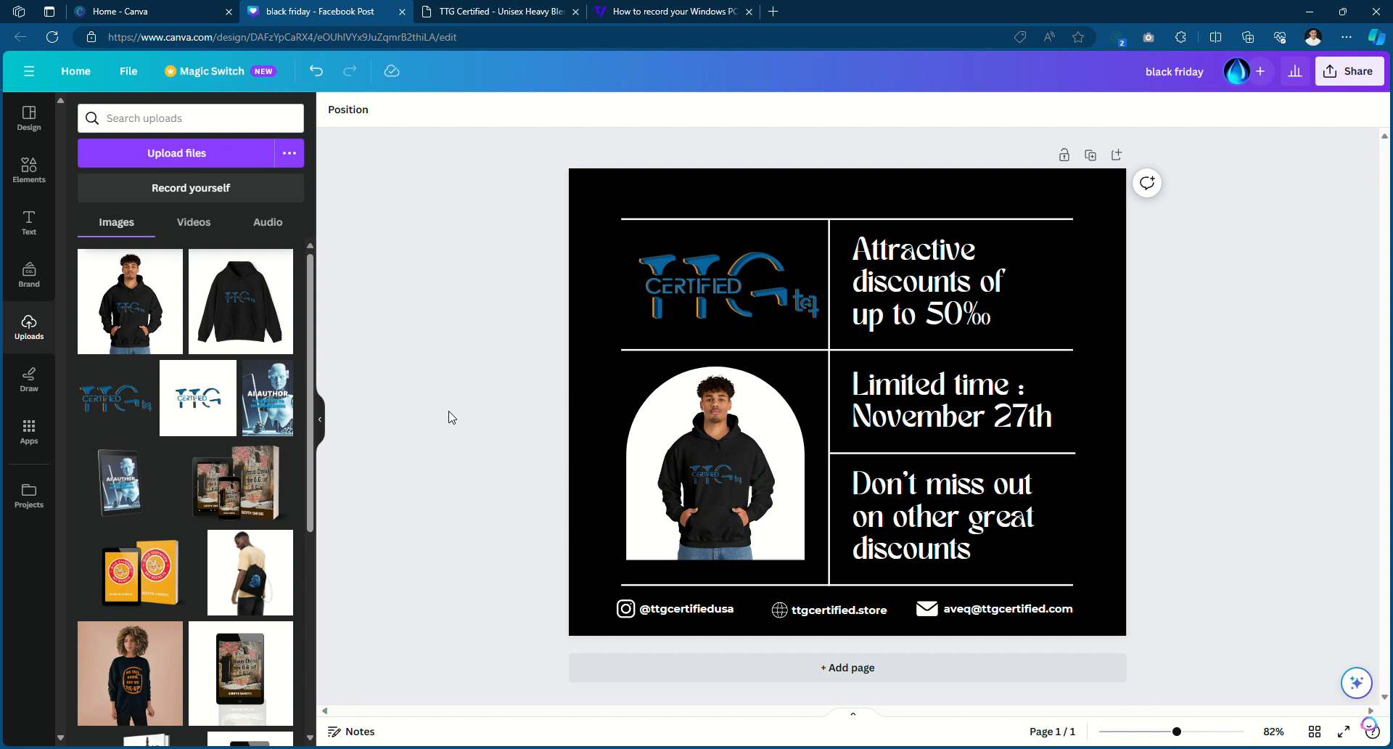
Search the elements library for 'apparel' and add the hoodies-on-hangers photo
click(29, 171)
double_click(132, 121)
text(apparel)
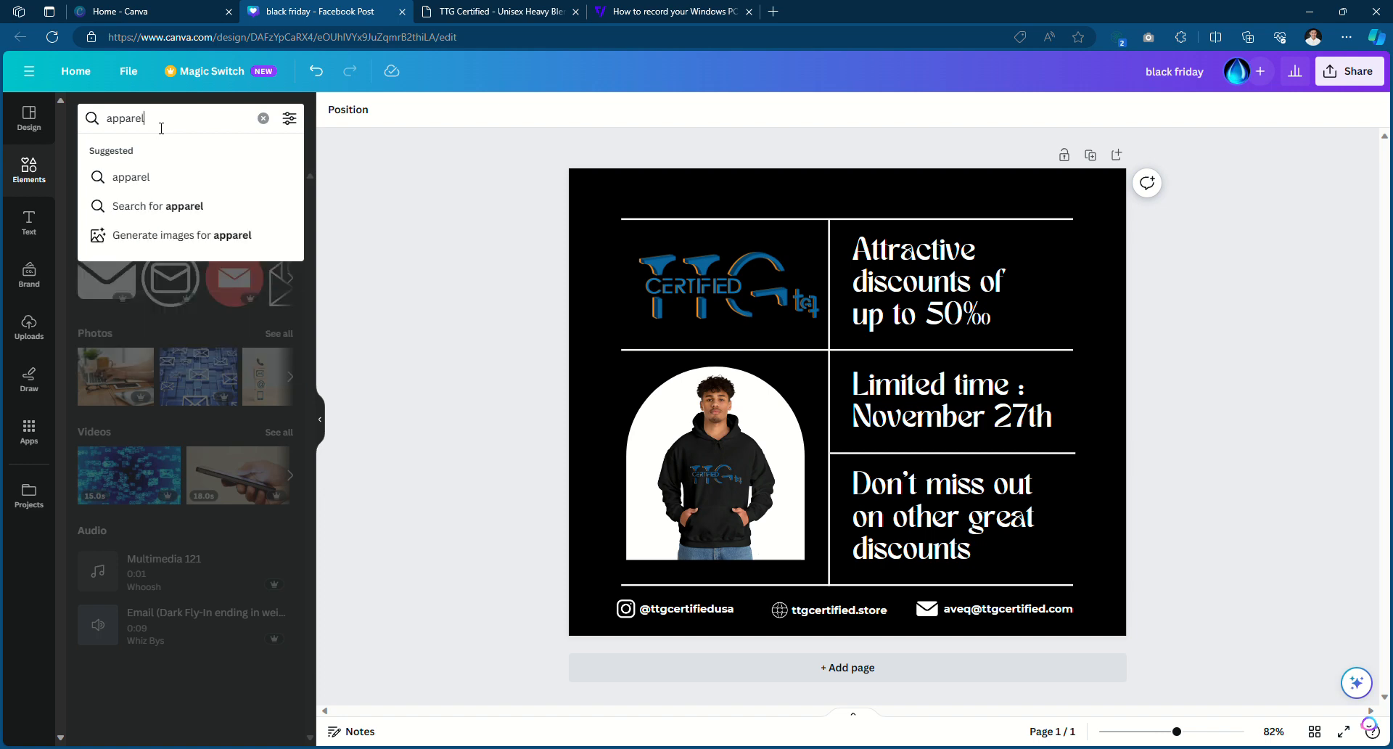
key(Return)
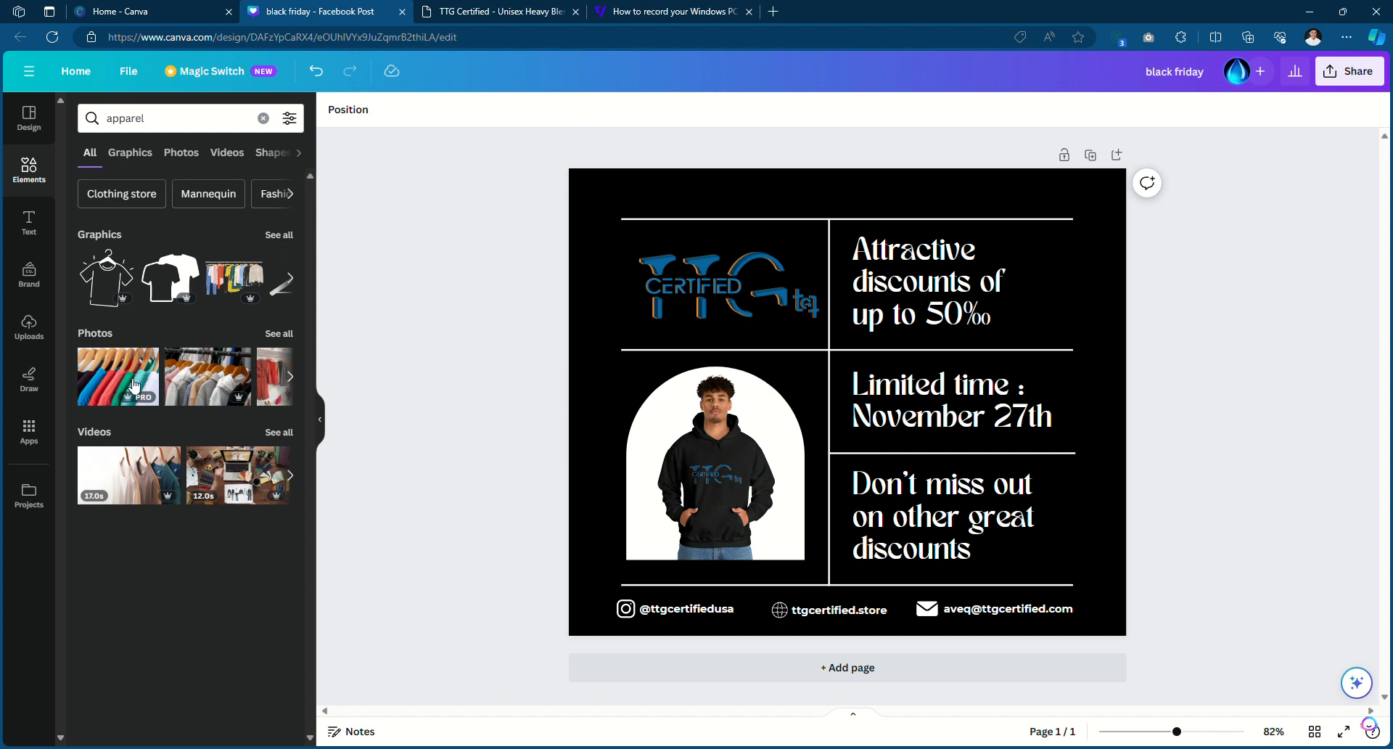
click(209, 376)
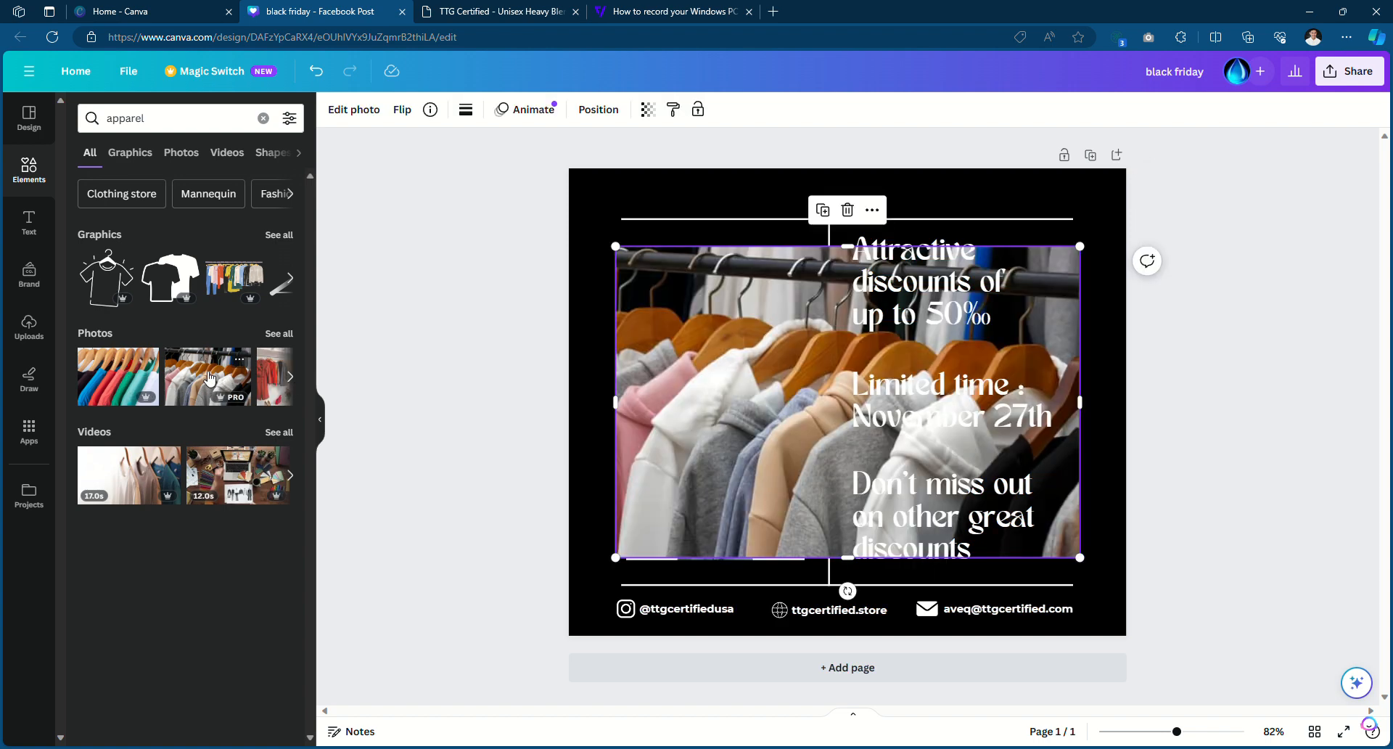
Enlarge and position the hoodies photo so it covers the whole page
drag(642, 380, 629, 324)
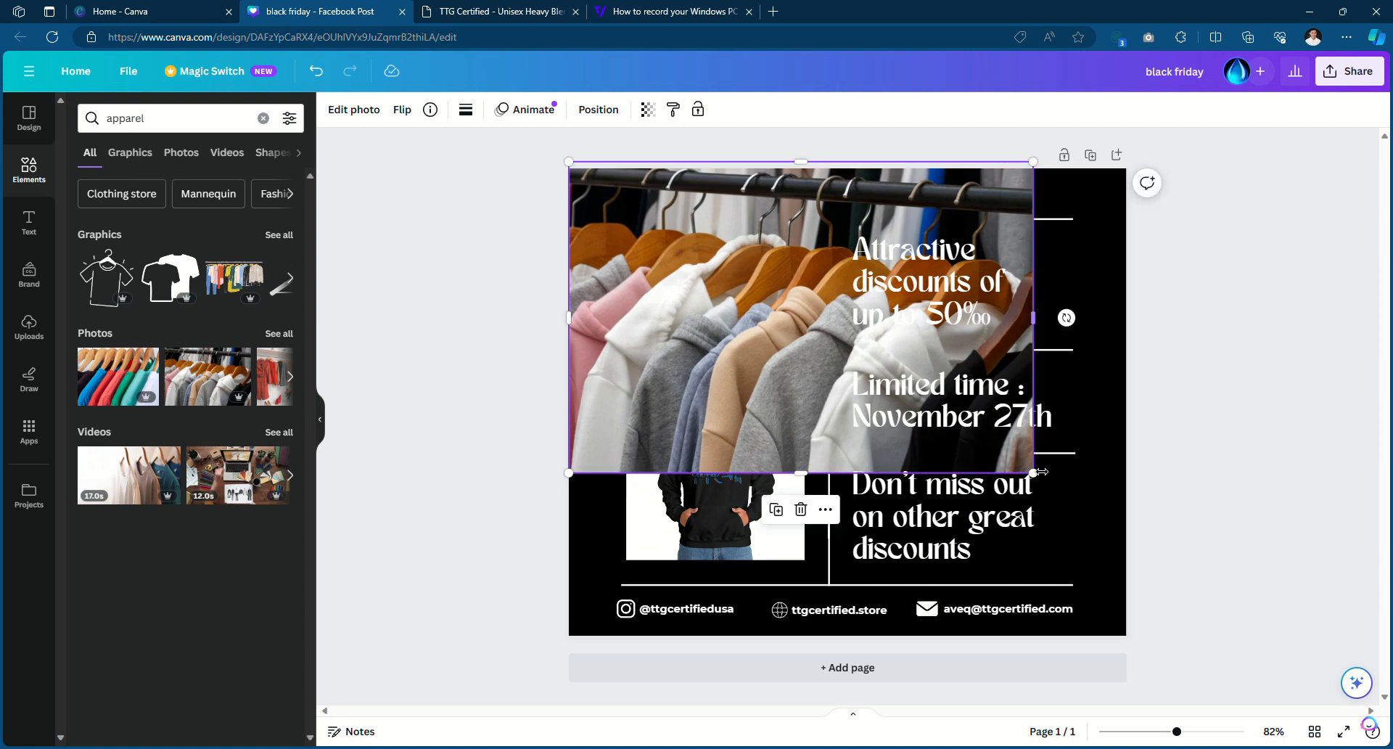
drag(1039, 475, 1228, 724)
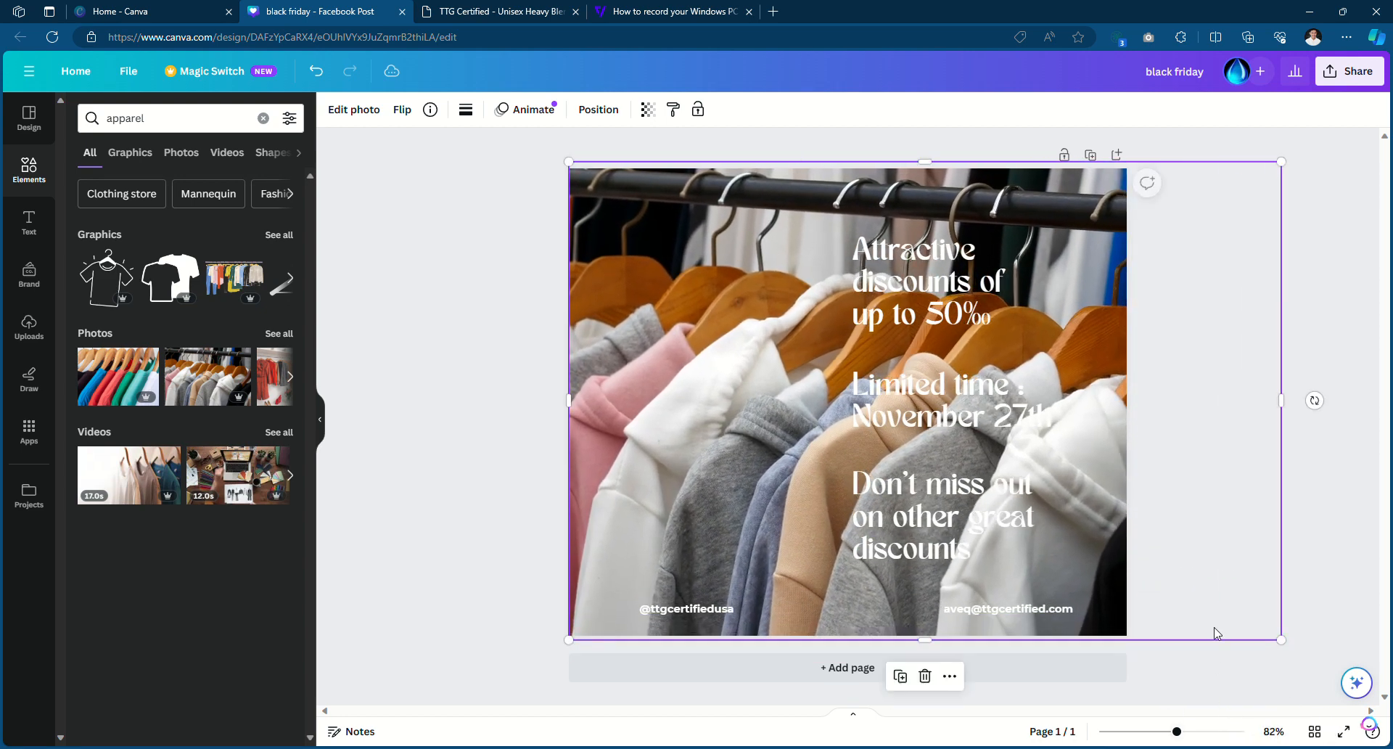
drag(1213, 534, 1146, 534)
drag(1138, 451, 1158, 380)
click(1158, 380)
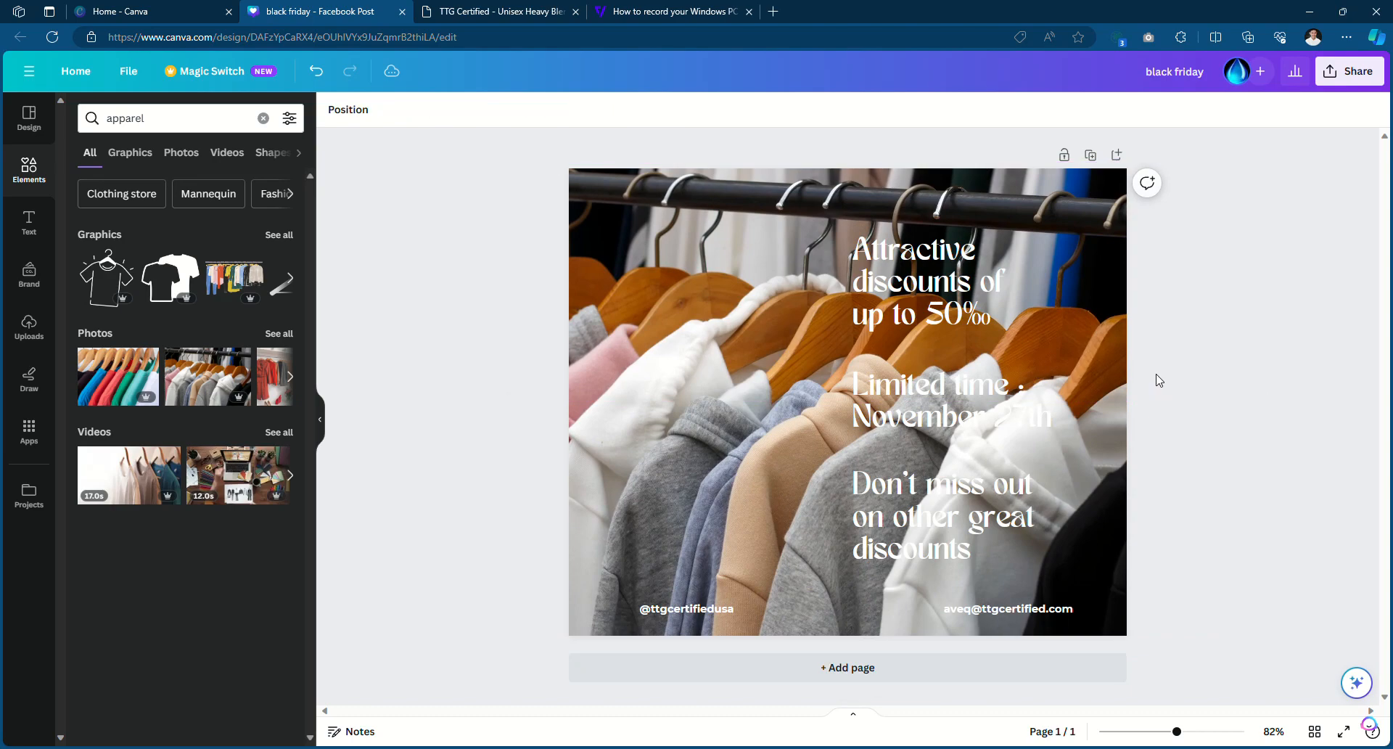
Check the hoodies photo's layering options without changing anything
click(1111, 307)
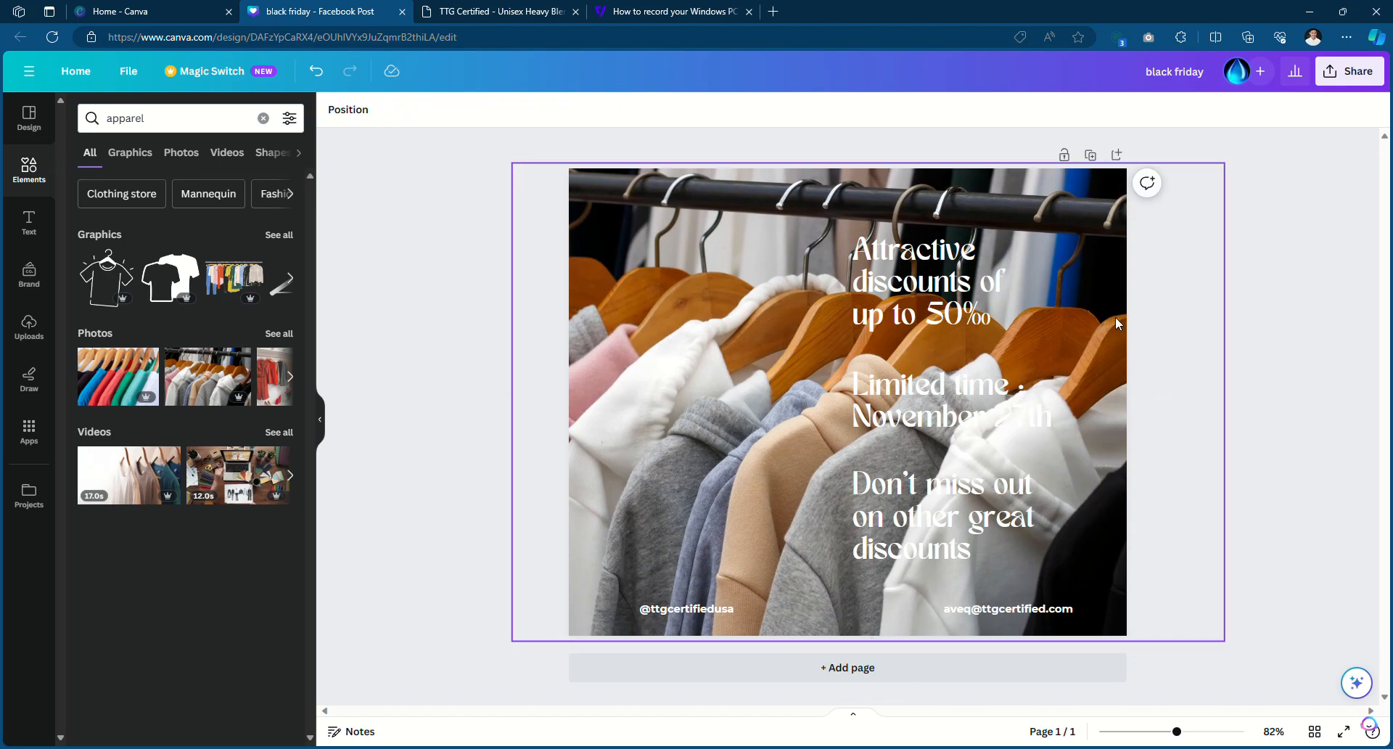
right_click(1116, 316)
mouse_move(1177, 494)
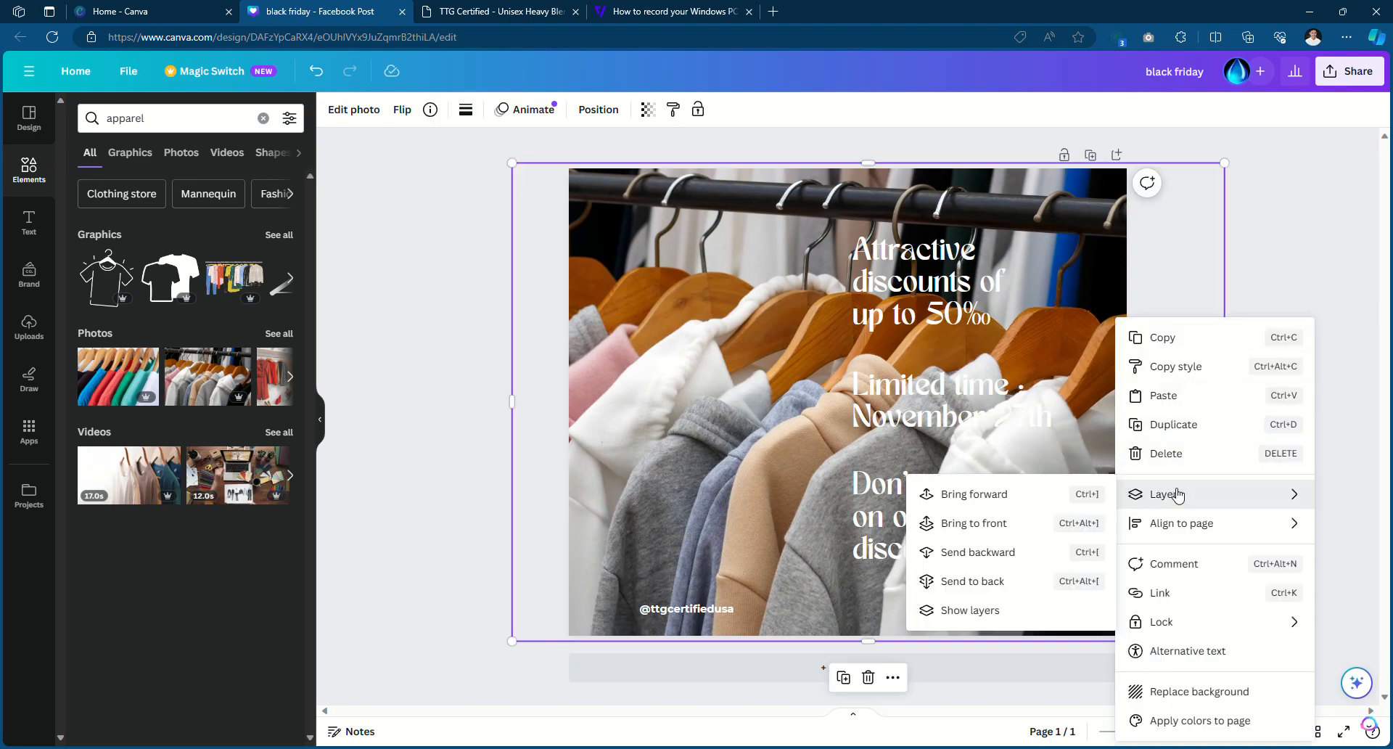
click(1166, 280)
click(1138, 320)
click(1115, 312)
right_click(1115, 307)
mouse_move(1159, 484)
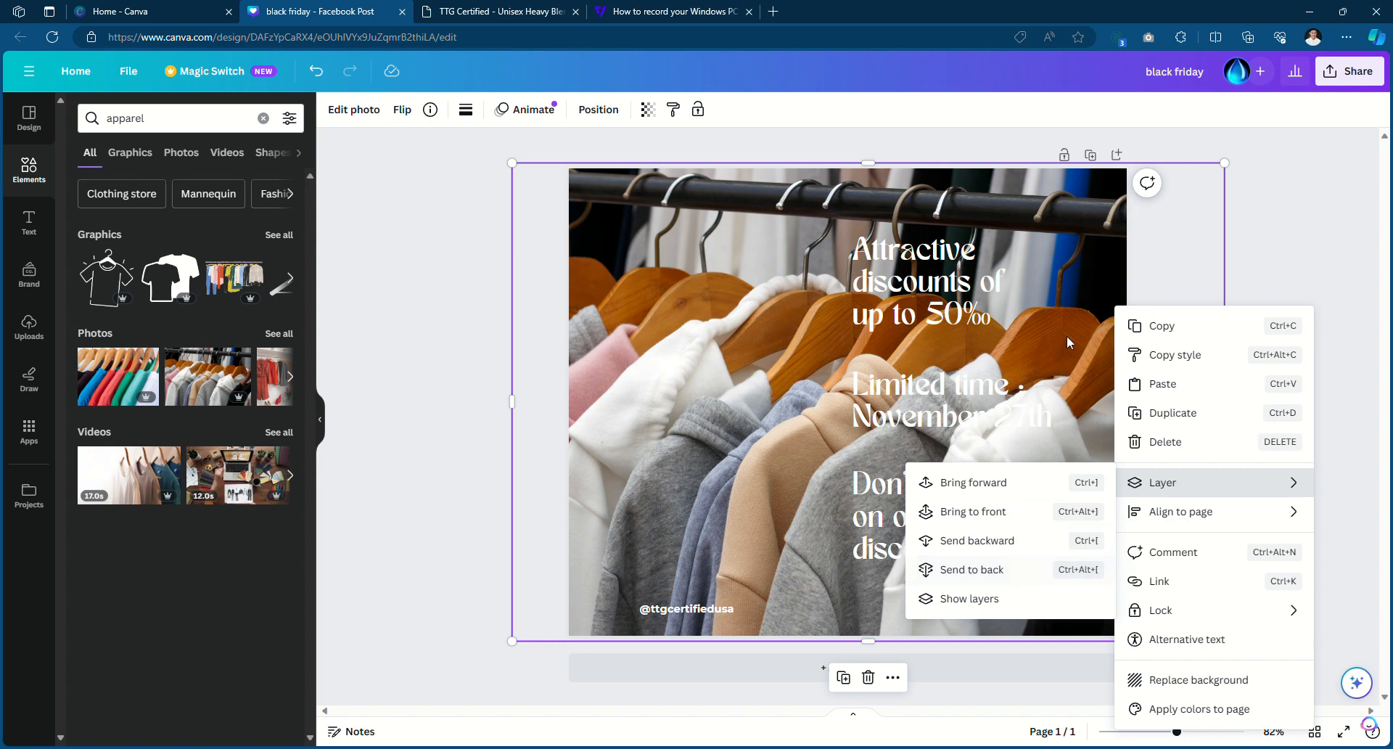
click(1100, 233)
Nudge the hoodies photo into place and send it to the back
drag(1099, 234, 1065, 212)
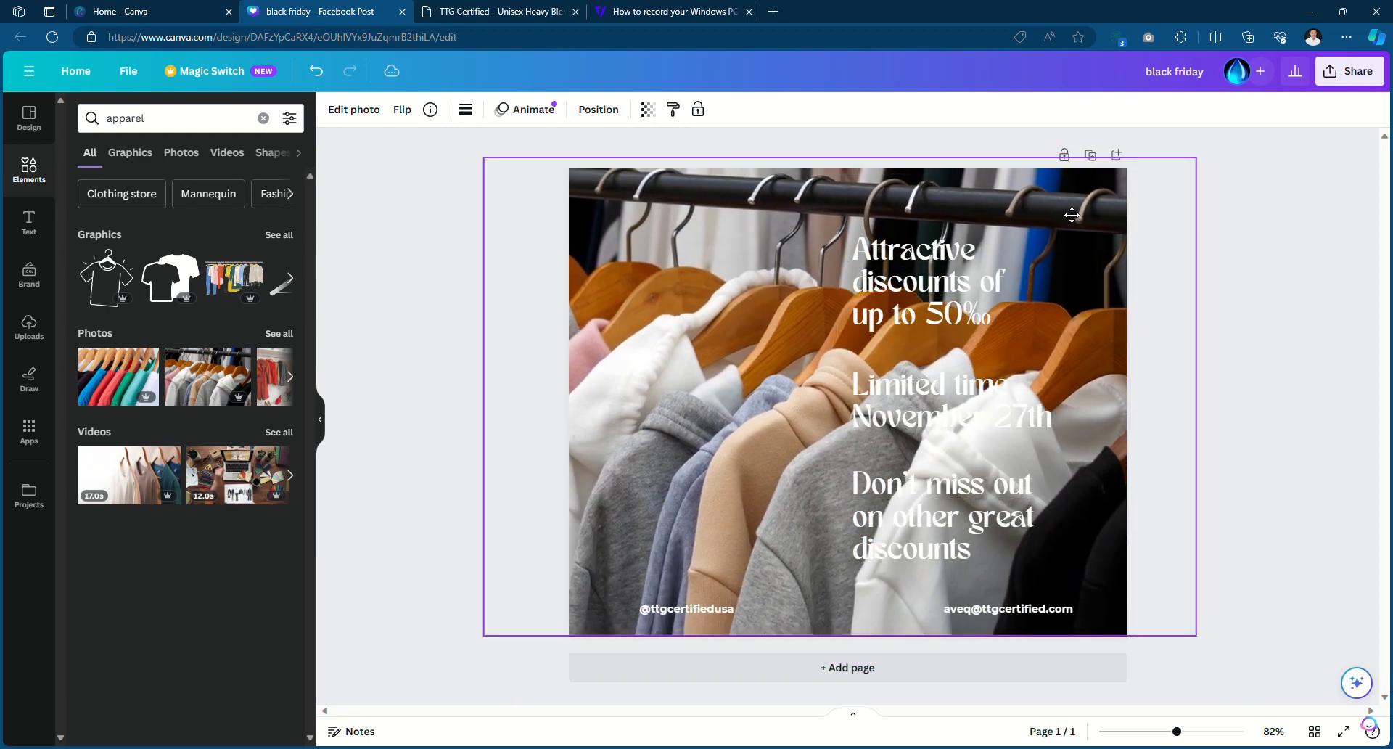
right_click(1064, 206)
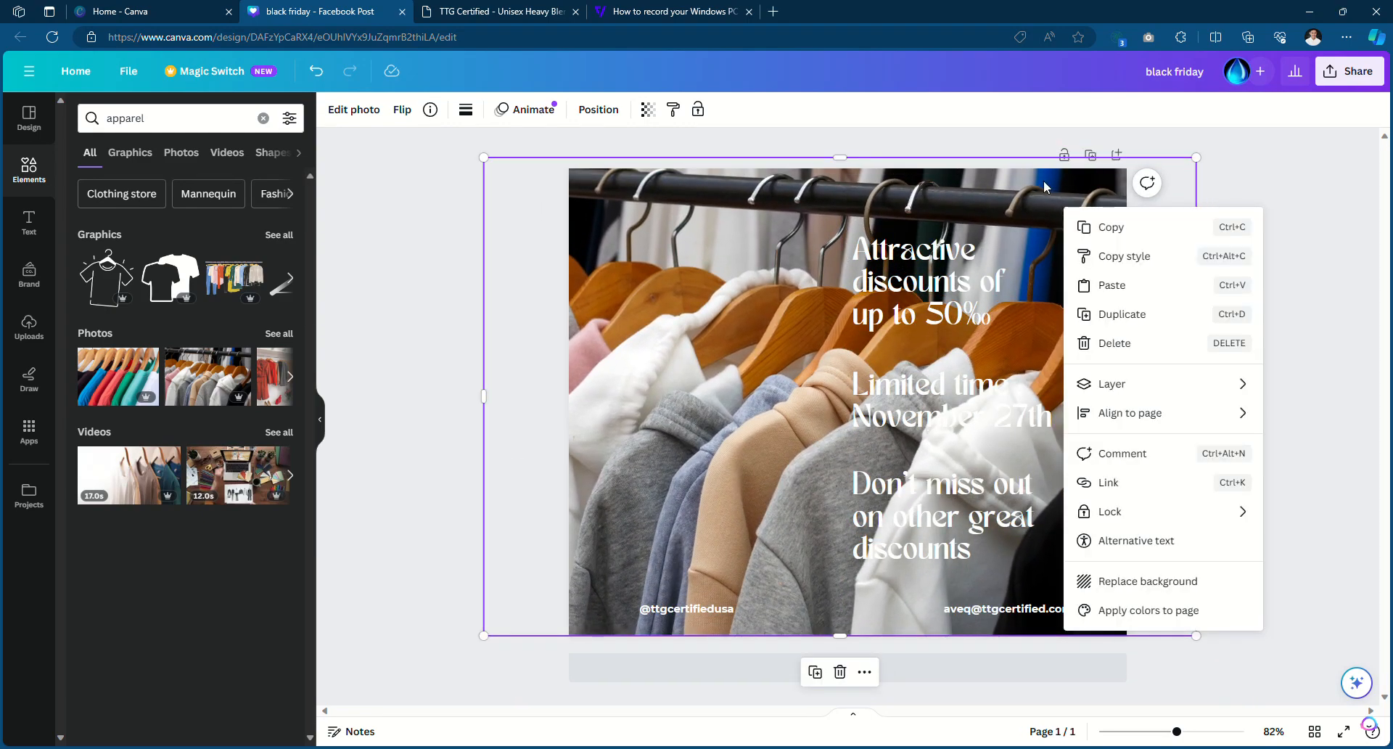
click(1049, 191)
right_click(1015, 191)
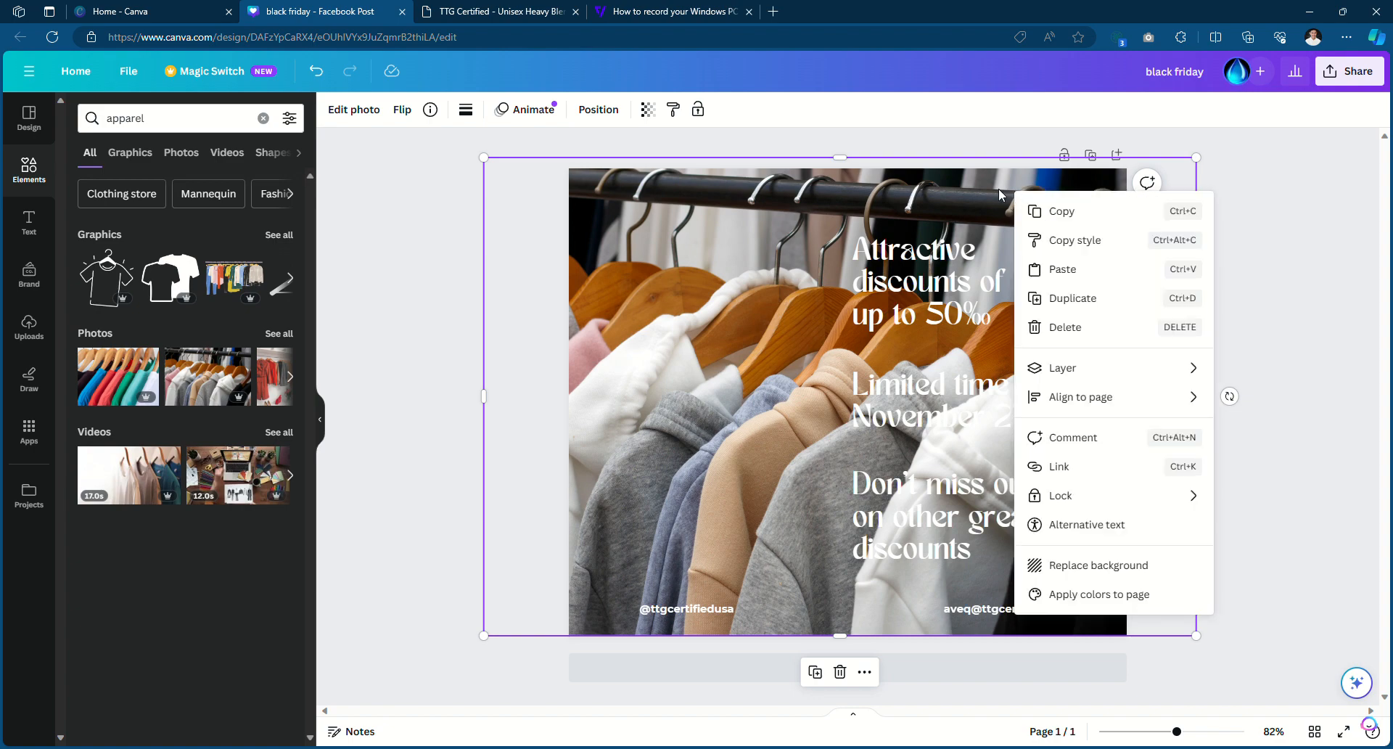
mouse_move(1086, 380)
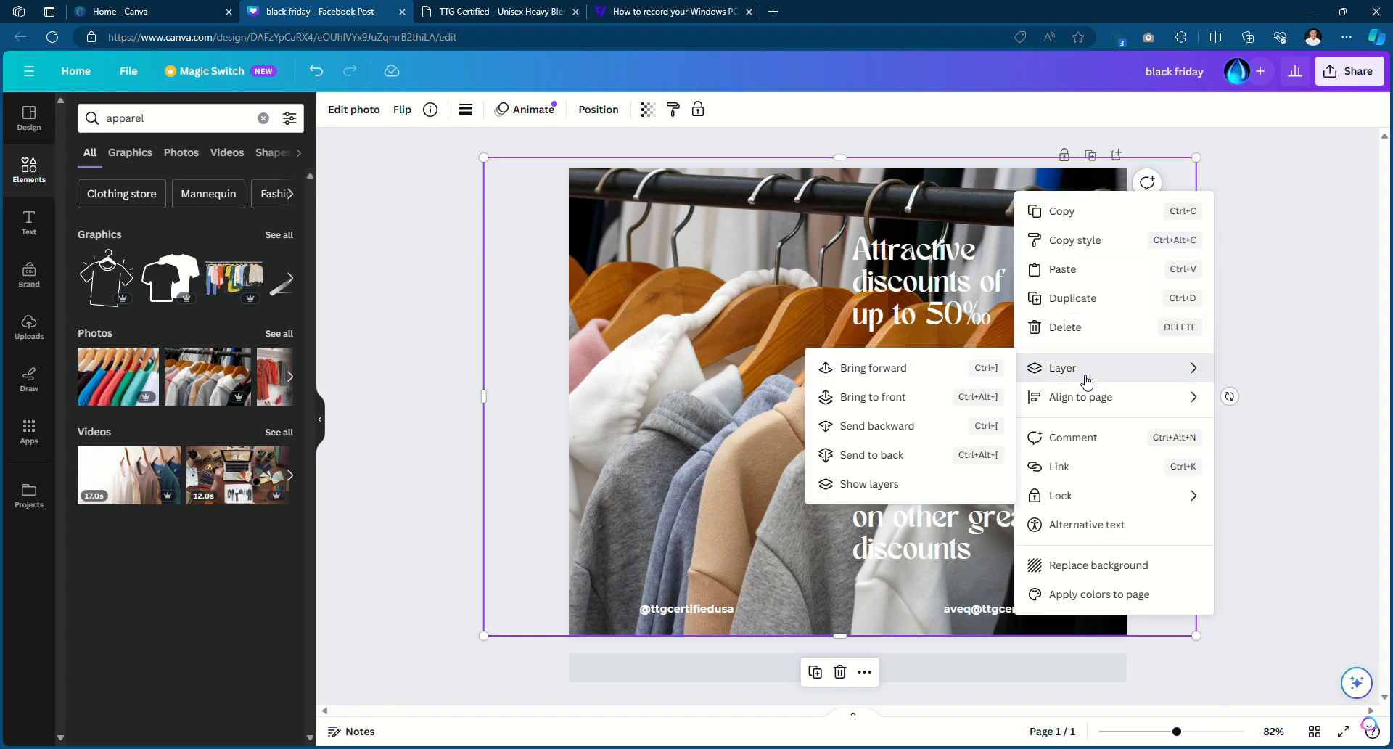
click(892, 460)
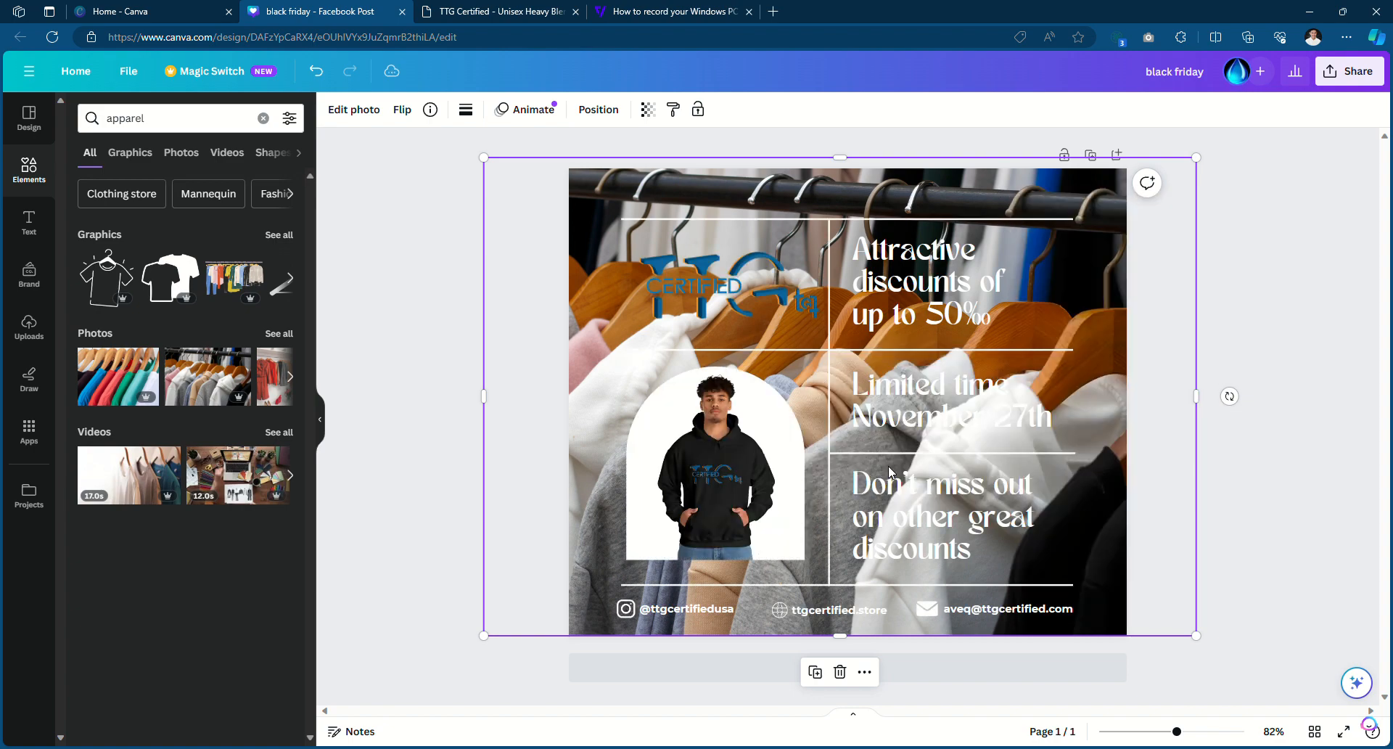
Confirm the photo now sits behind the logo, model frame and lines
click(410, 276)
click(580, 258)
click(453, 411)
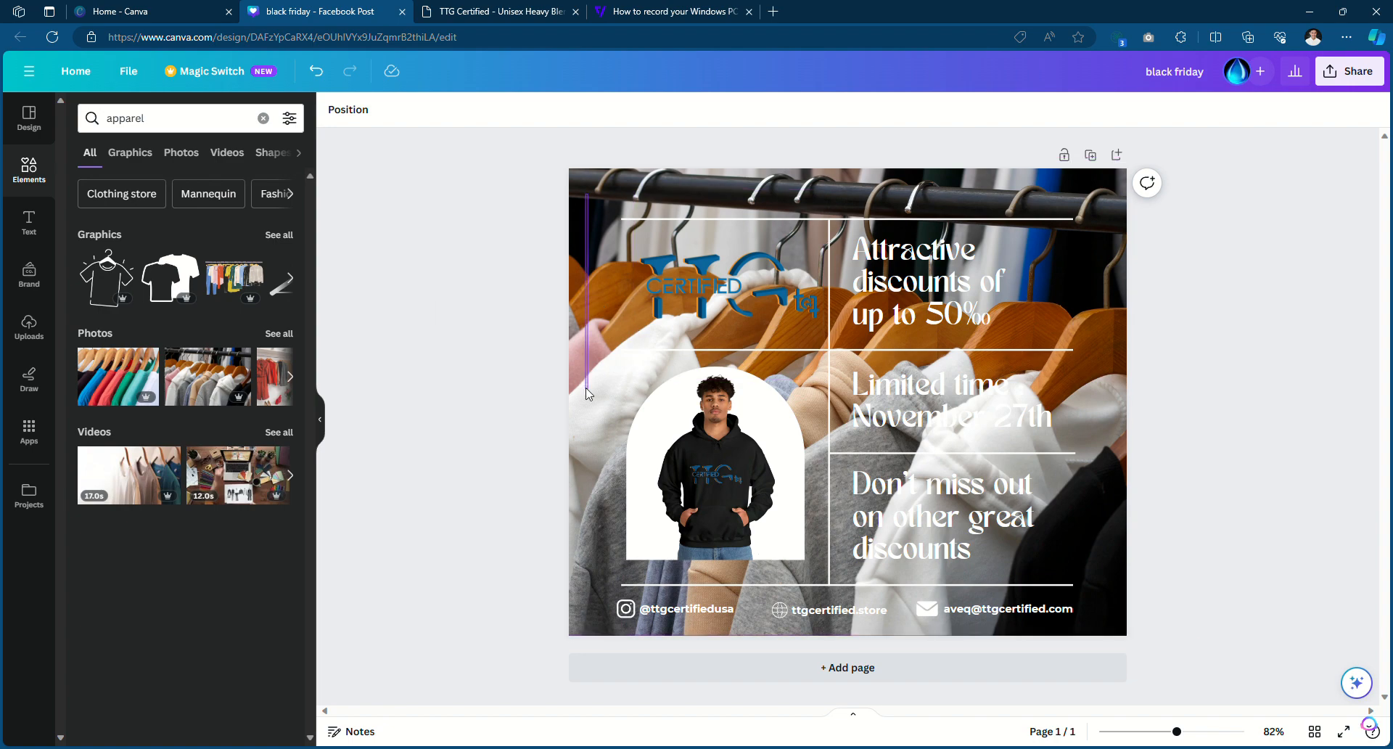
drag(602, 180, 761, 473)
click(452, 236)
drag(587, 210, 544, 426)
click(579, 238)
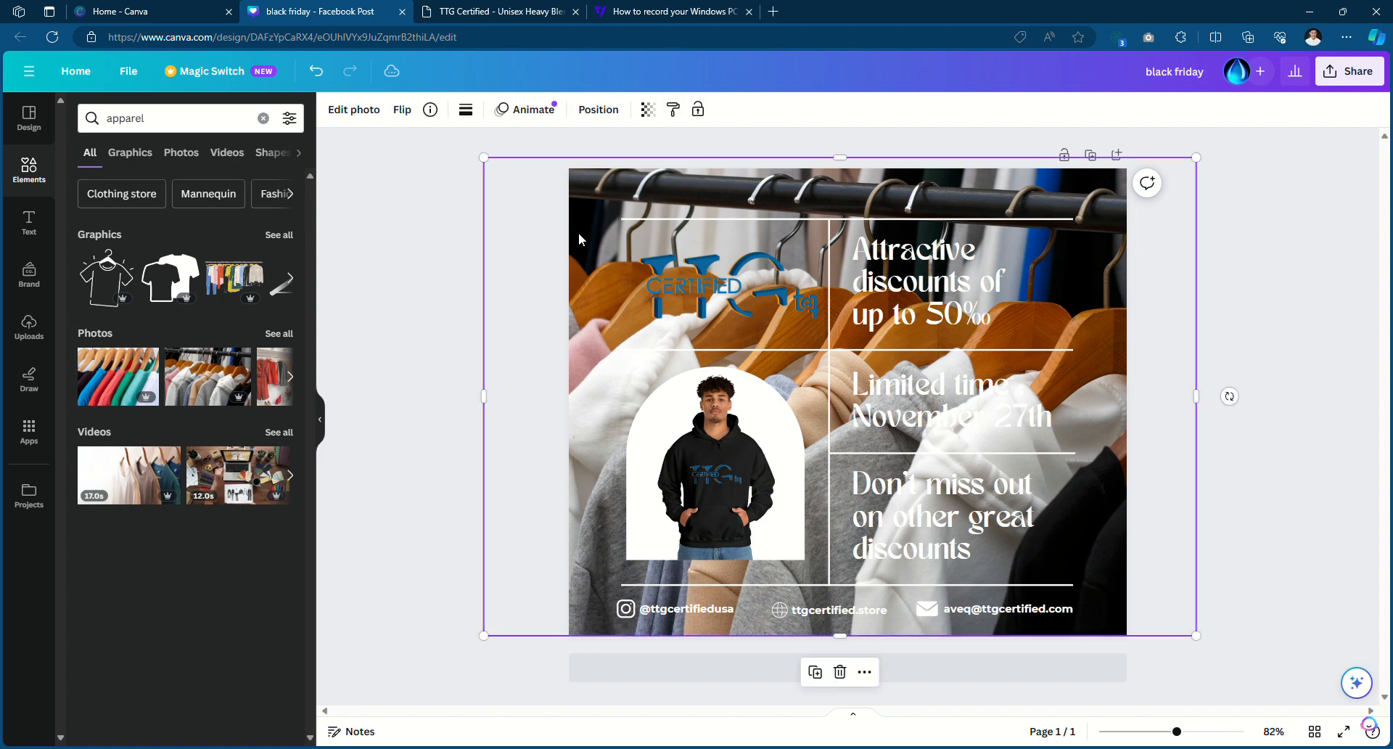
Bring the background photo one layer forward, undo that, and reselect the photo
right_click(589, 233)
mouse_move(656, 409)
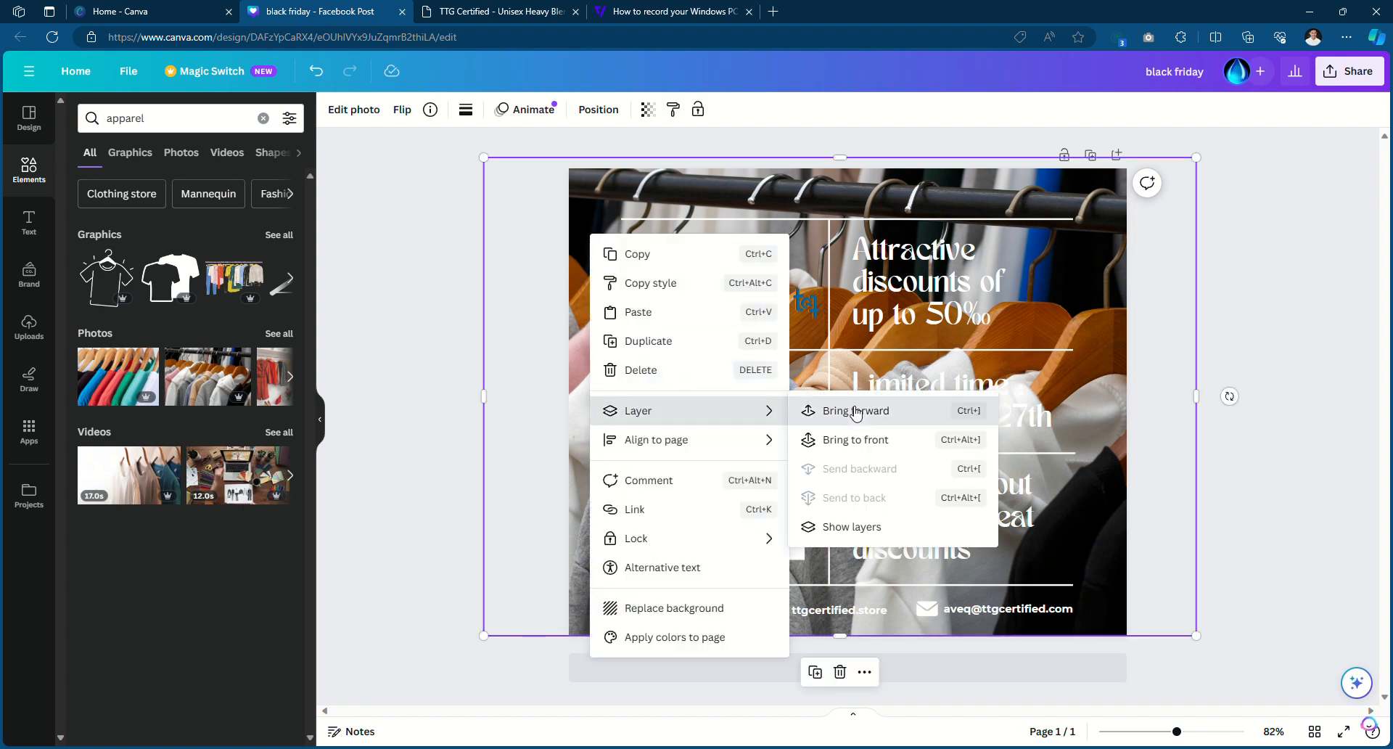
click(856, 411)
click(406, 272)
key(ctrl+z)
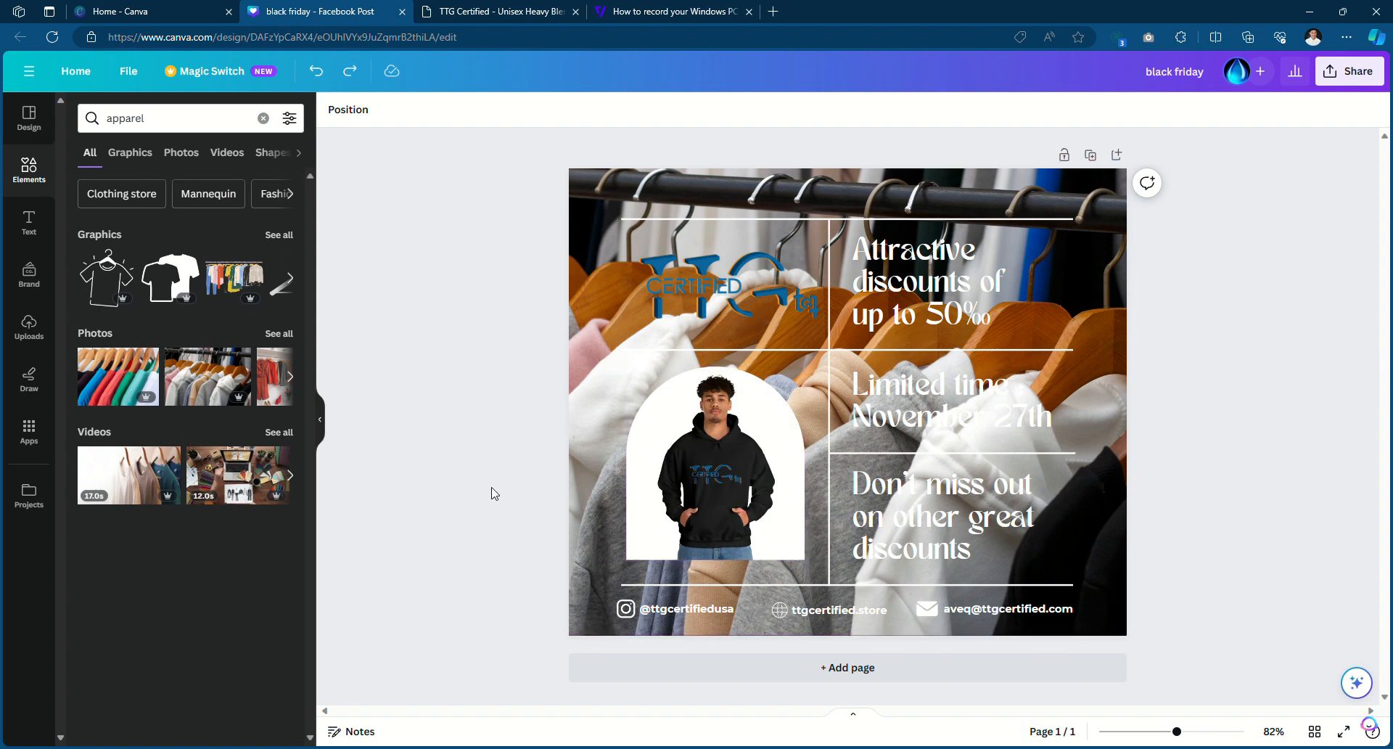
click(587, 211)
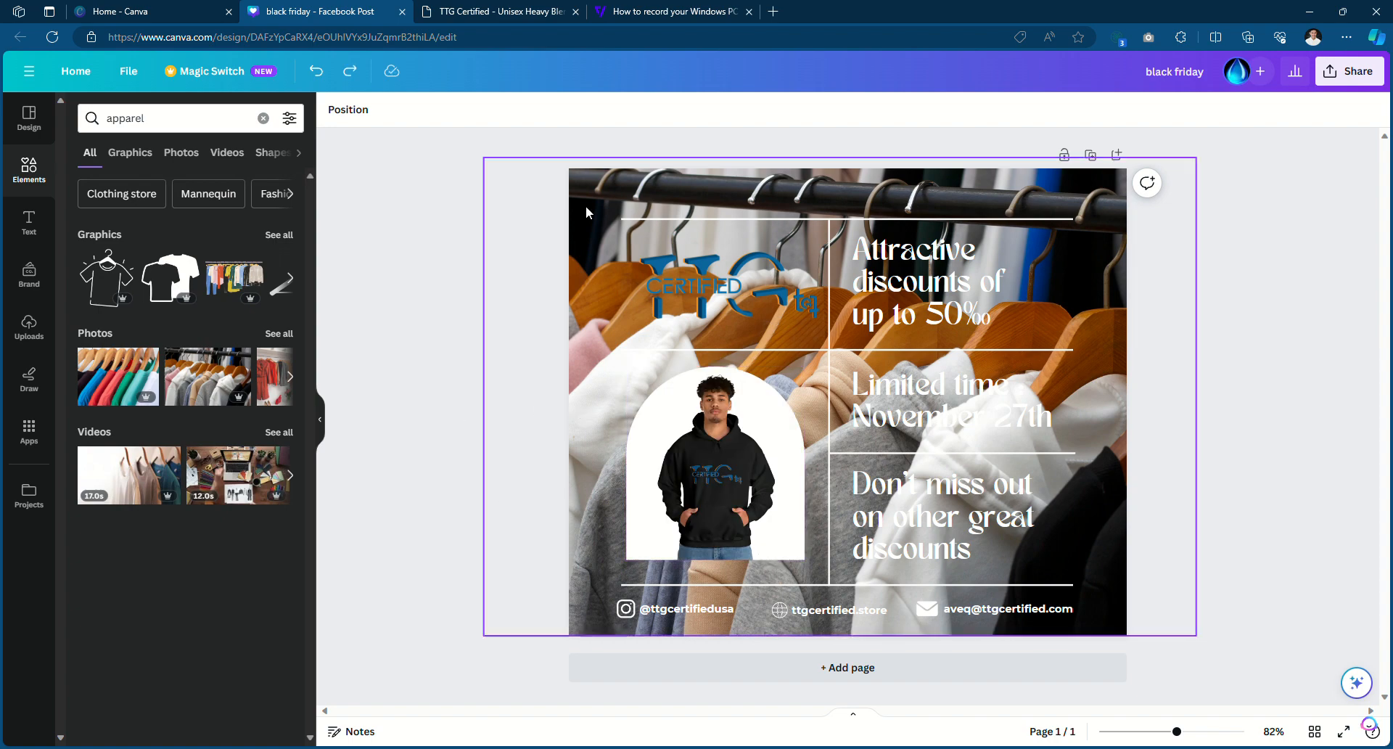
Switch between the text and elements libraries and clear the 'apparel' search
click(43, 232)
click(40, 183)
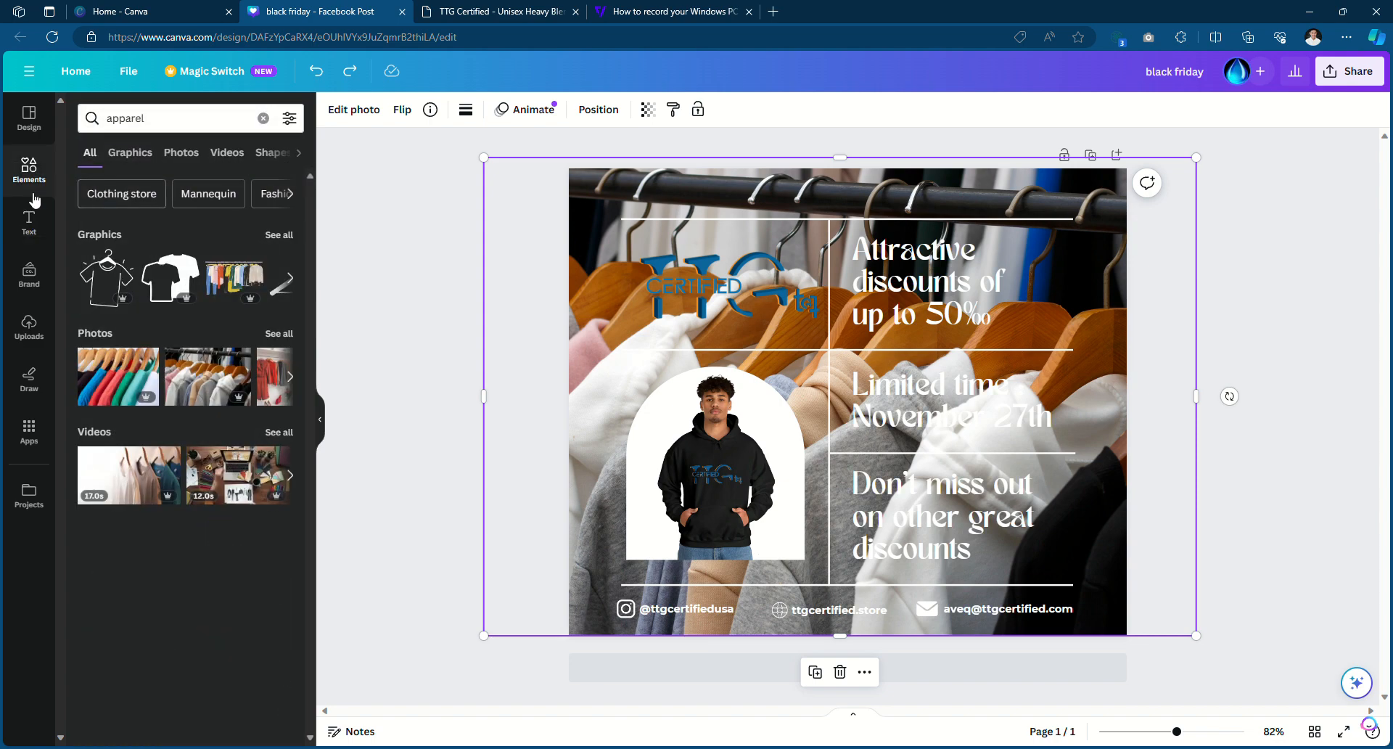
click(29, 222)
click(29, 116)
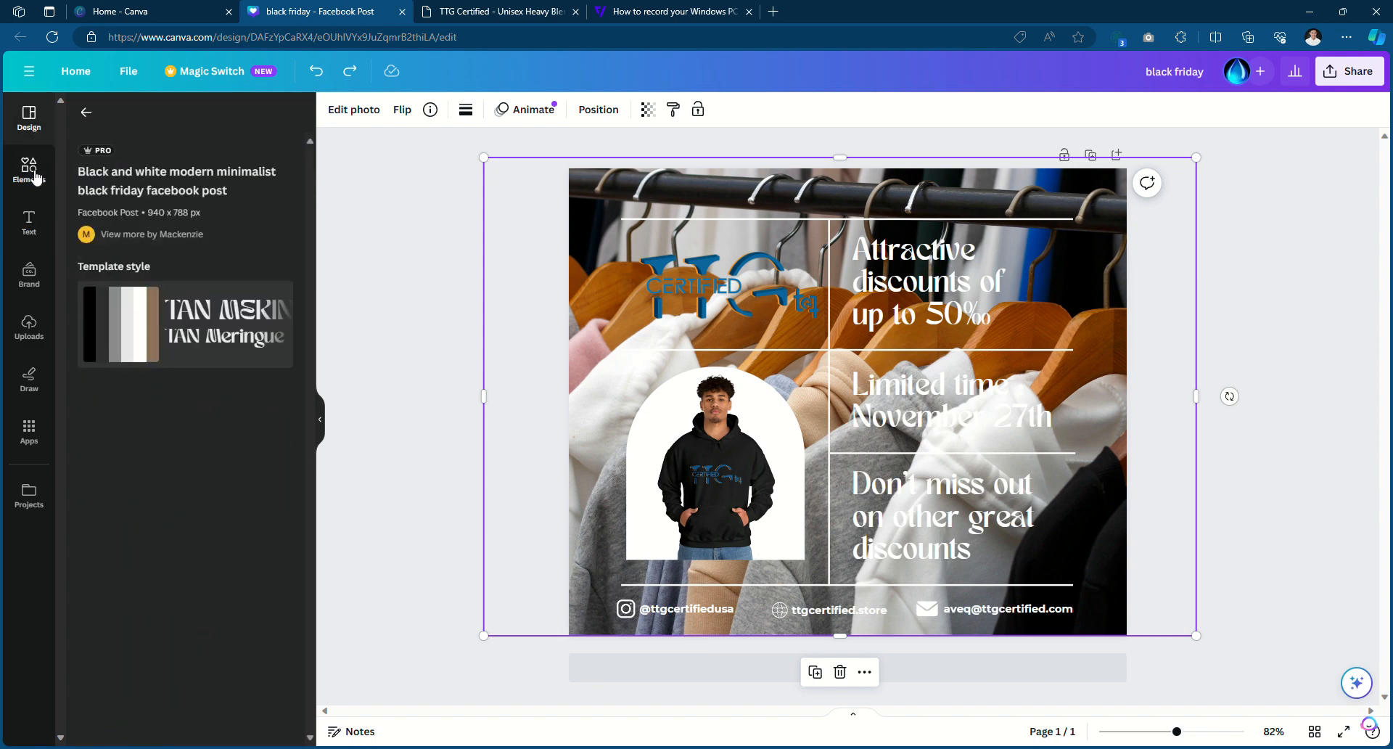
click(36, 177)
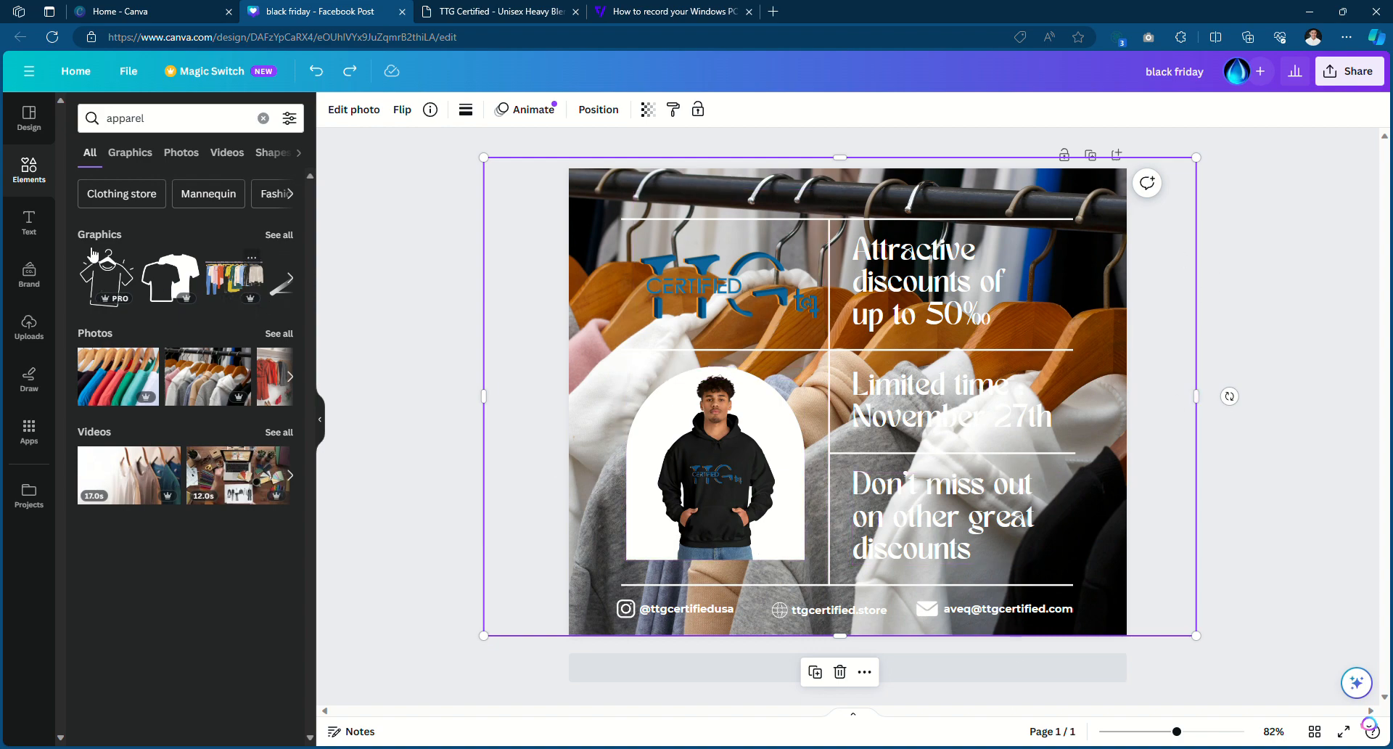
click(33, 231)
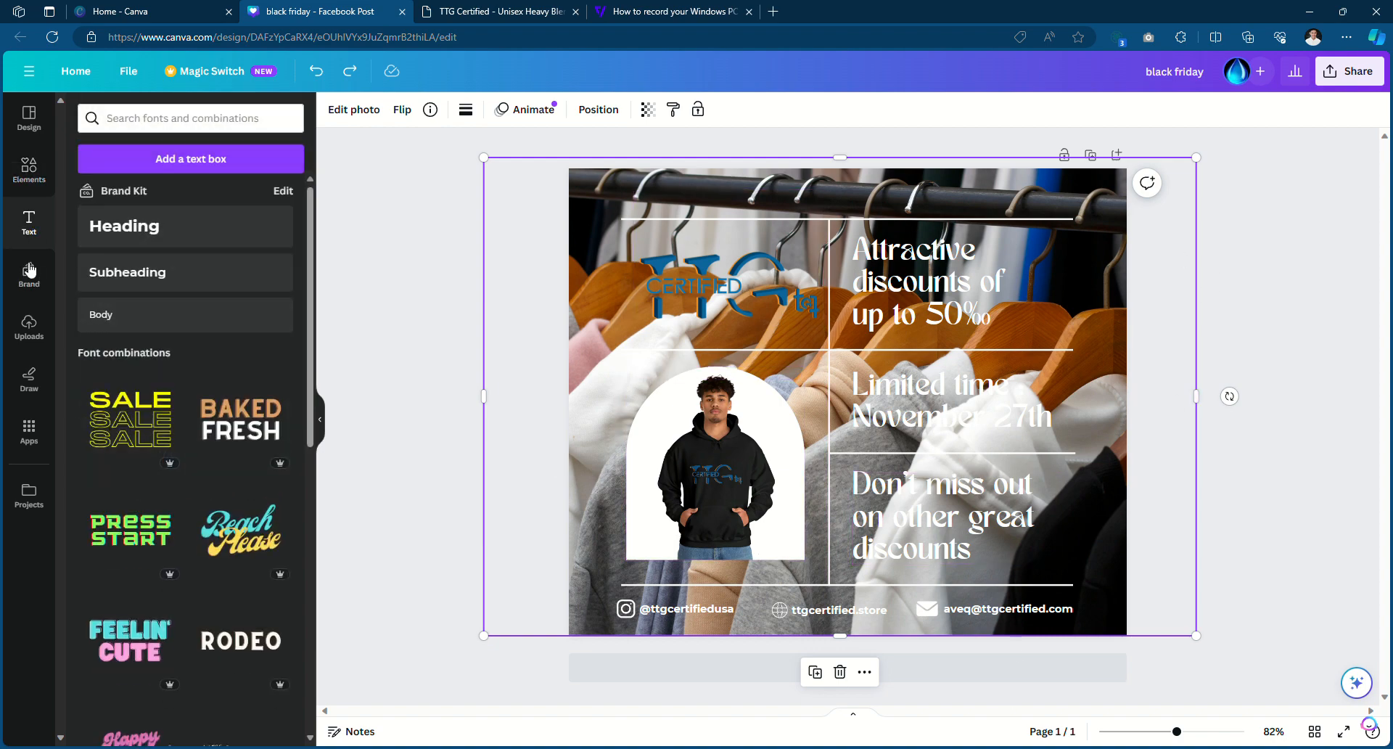
click(29, 168)
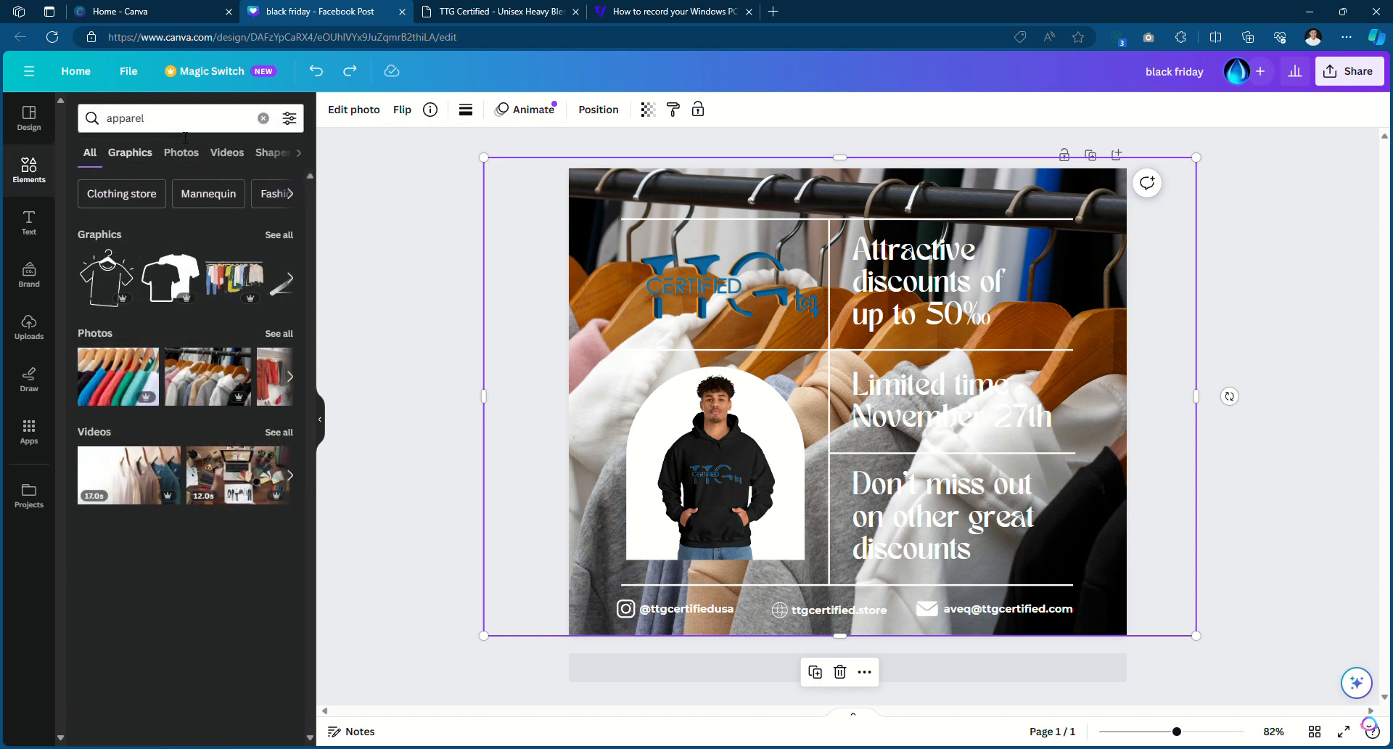
click(178, 117)
key(BackSpace)
key(BackSpace)
key(BackSpace)
key(BackSpace)
key(BackSpace)
key(BackSpace)
key(BackSpace)
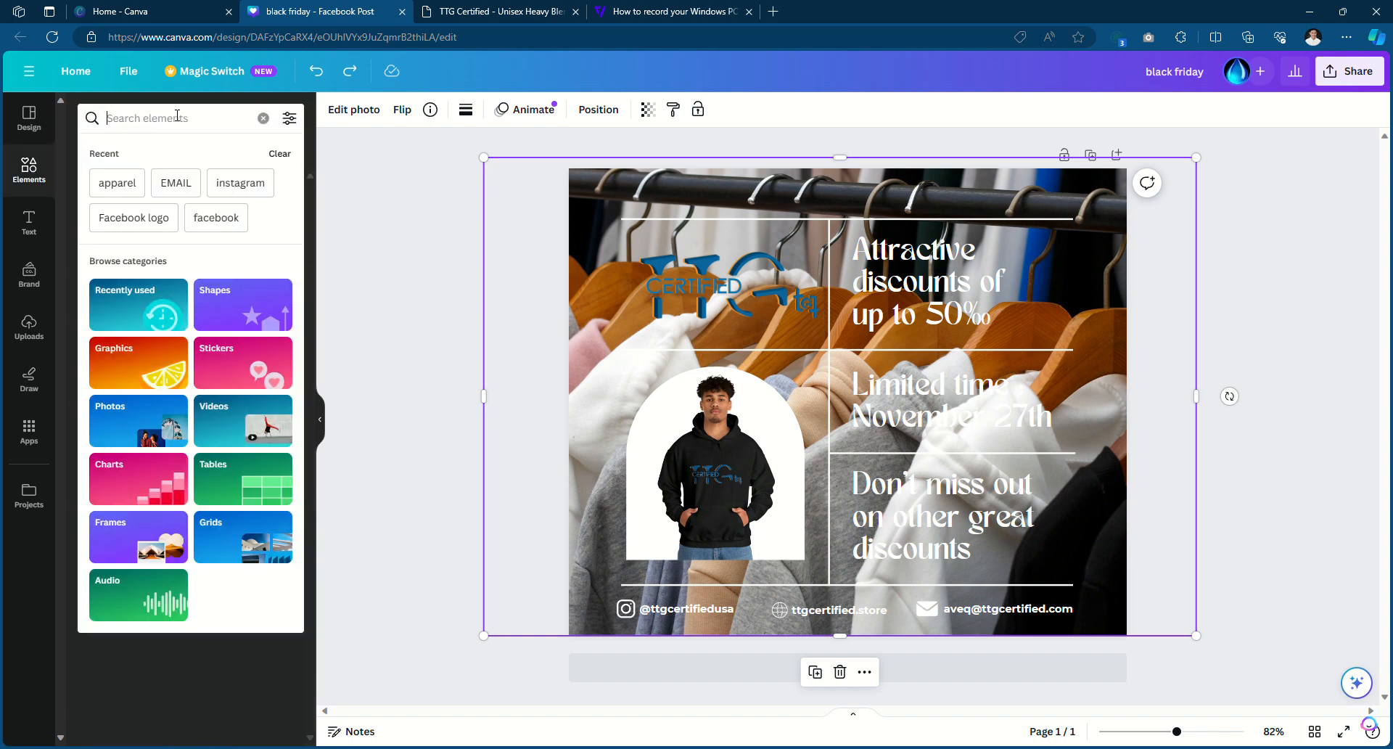
key(Escape)
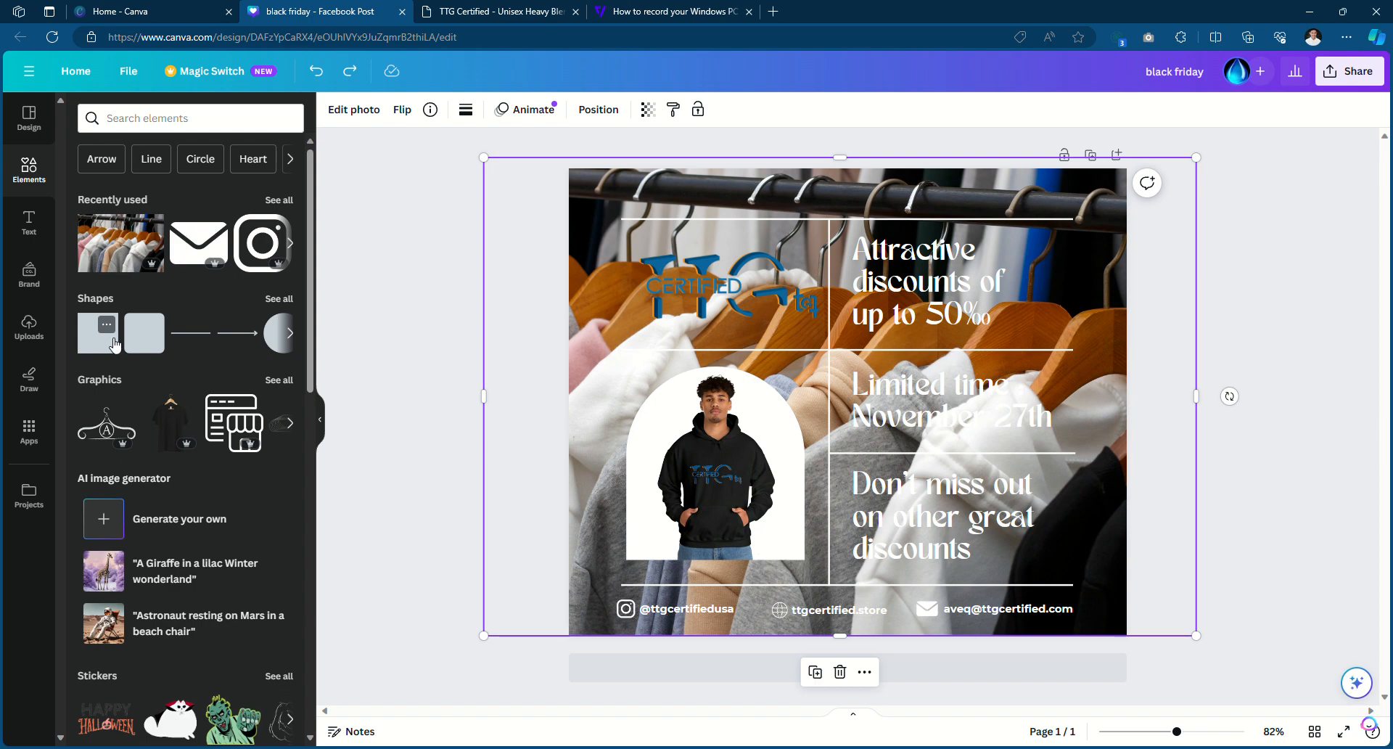
Add a black square, move it to the top-left and stretch it over the whole design
click(116, 337)
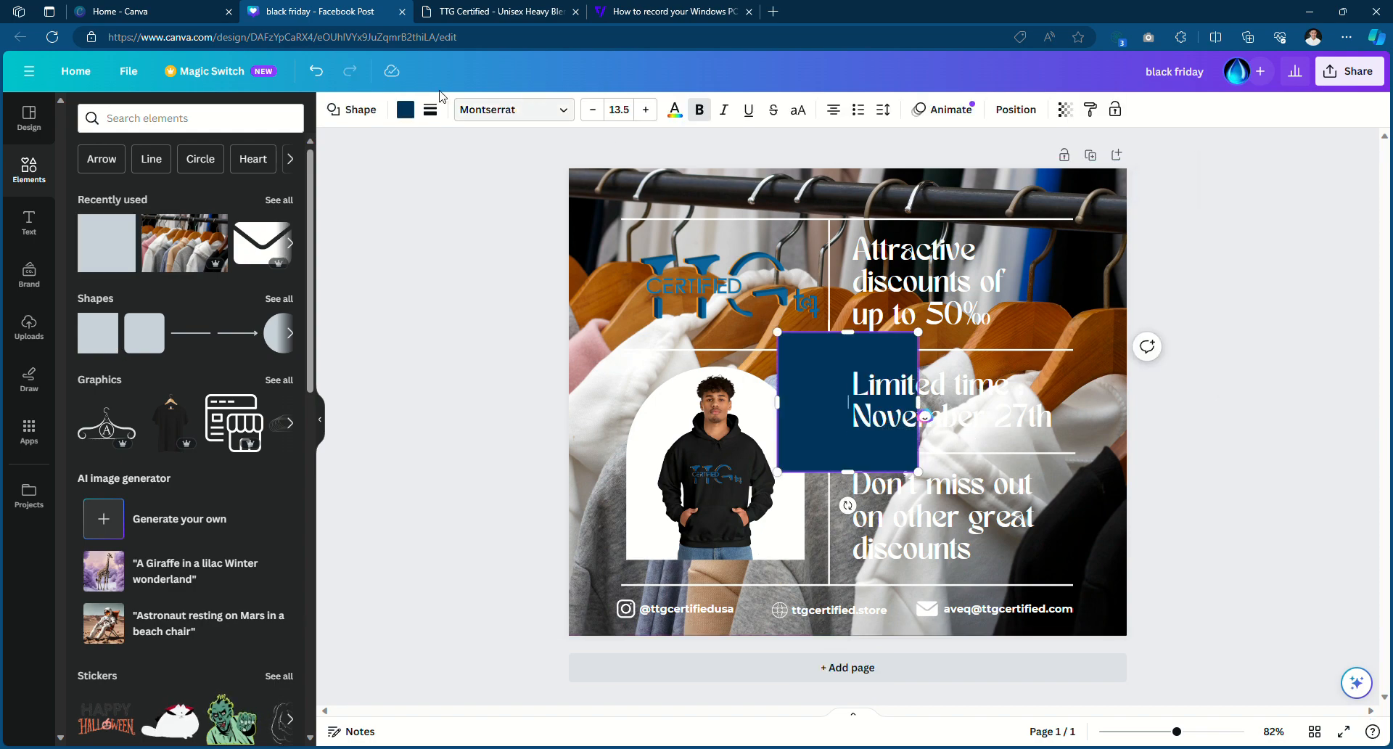
click(406, 110)
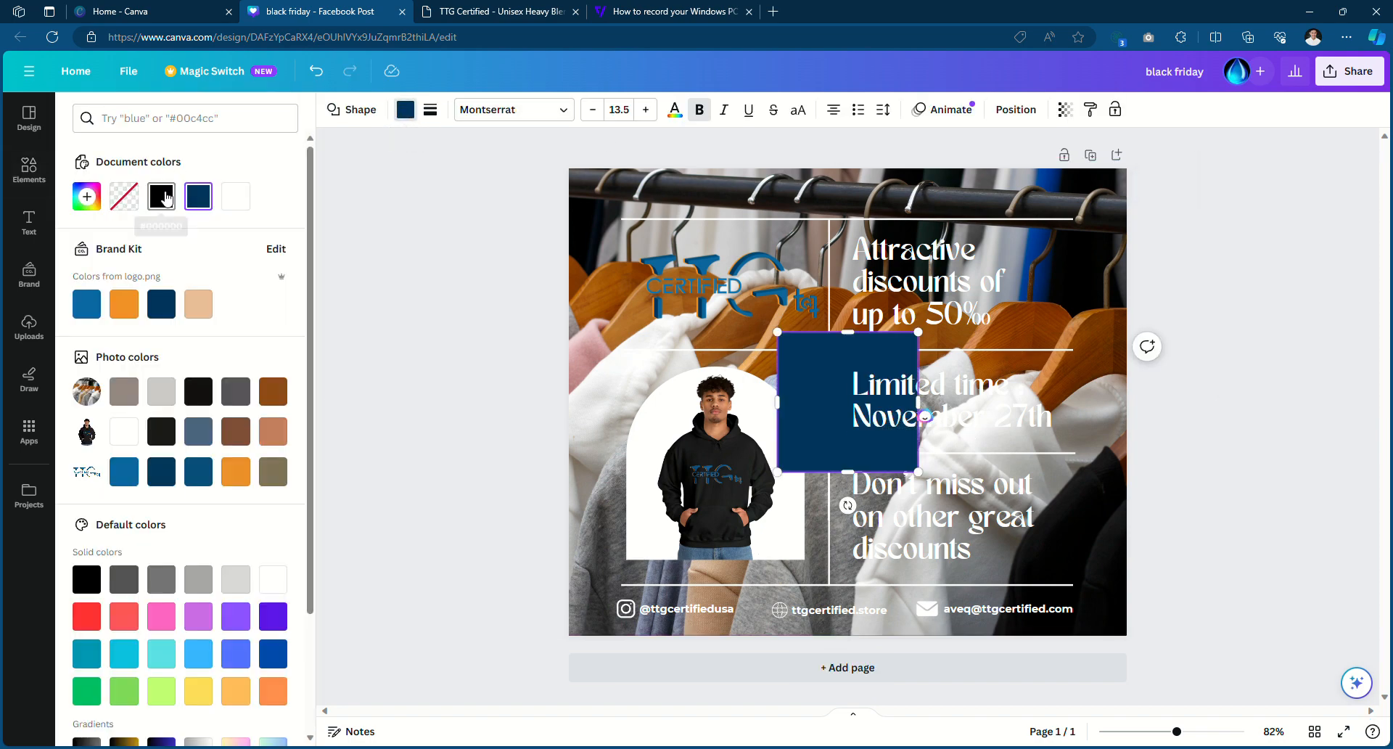
click(161, 196)
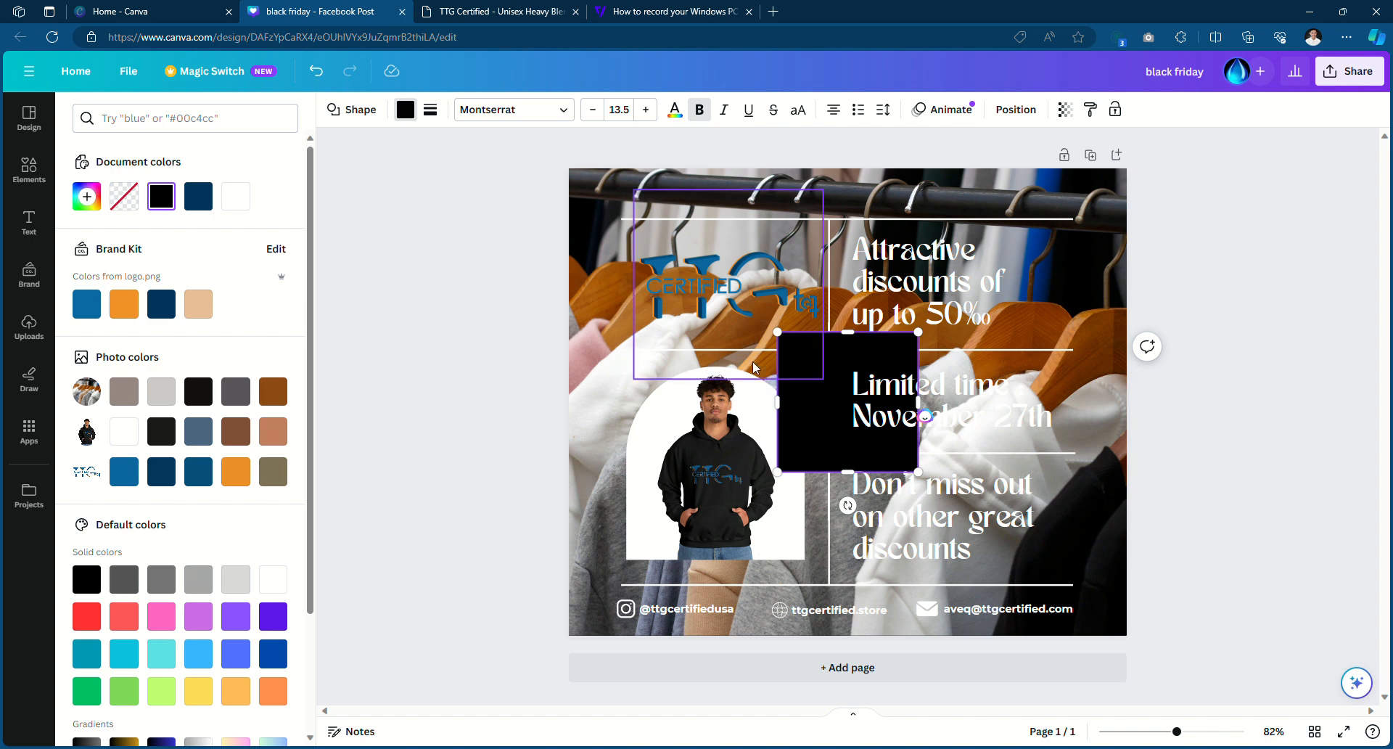
click(641, 371)
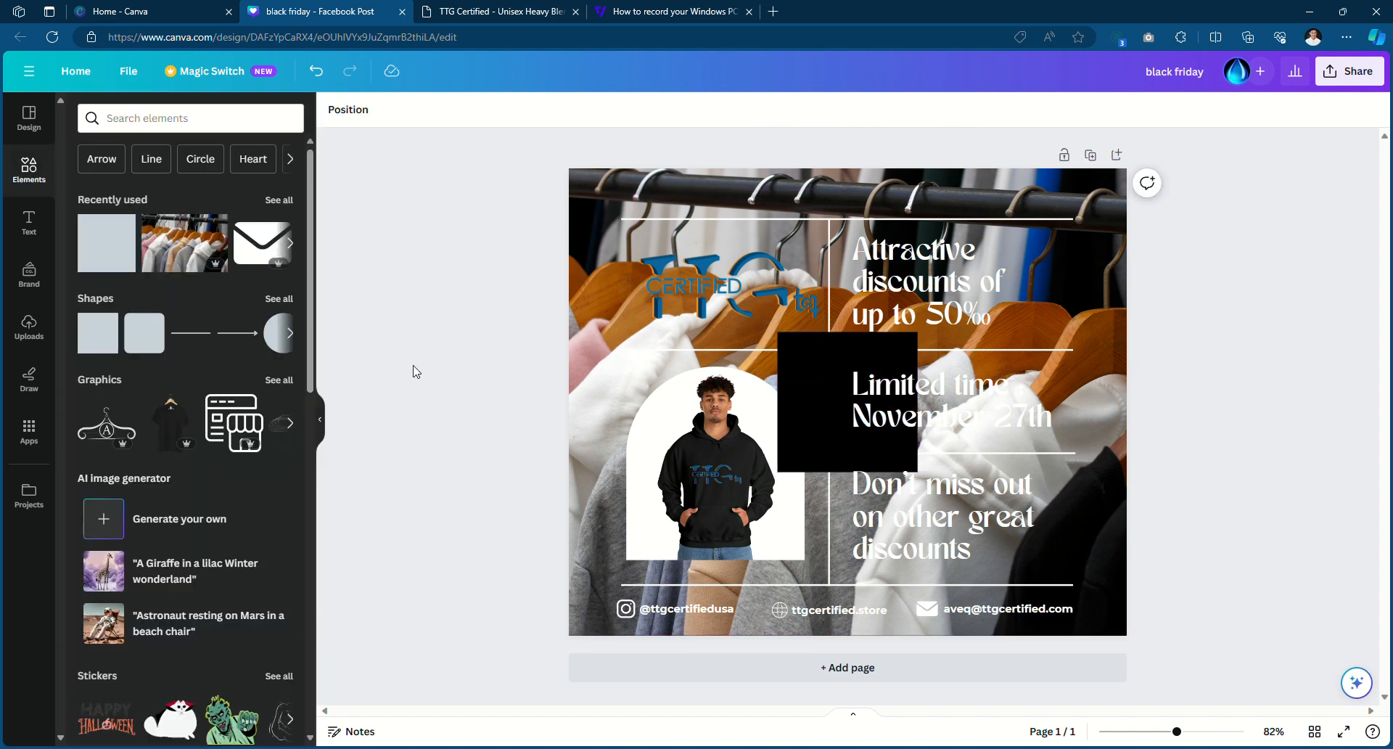
drag(807, 370, 606, 215)
drag(719, 316, 1142, 644)
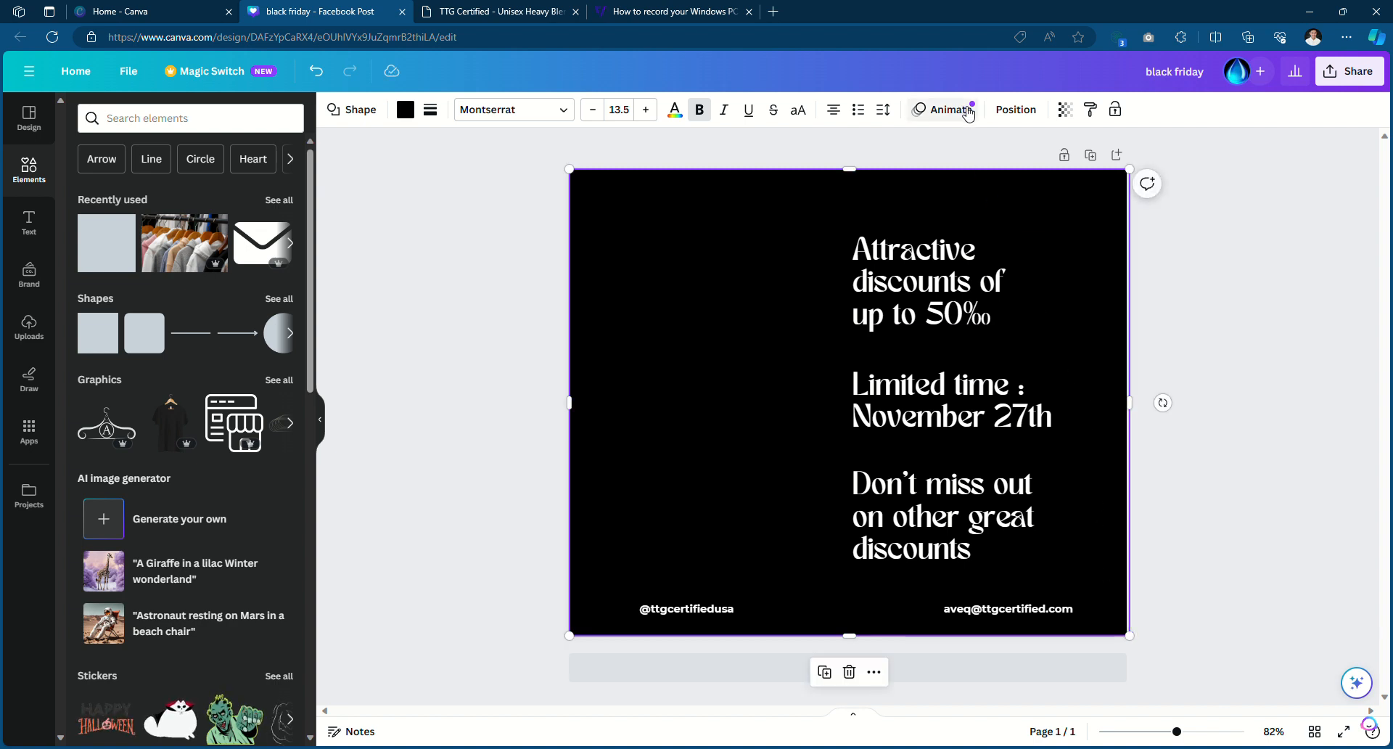
Make the black square about 60% transparent and send it one layer backward
click(1070, 116)
drag(1065, 168, 1019, 171)
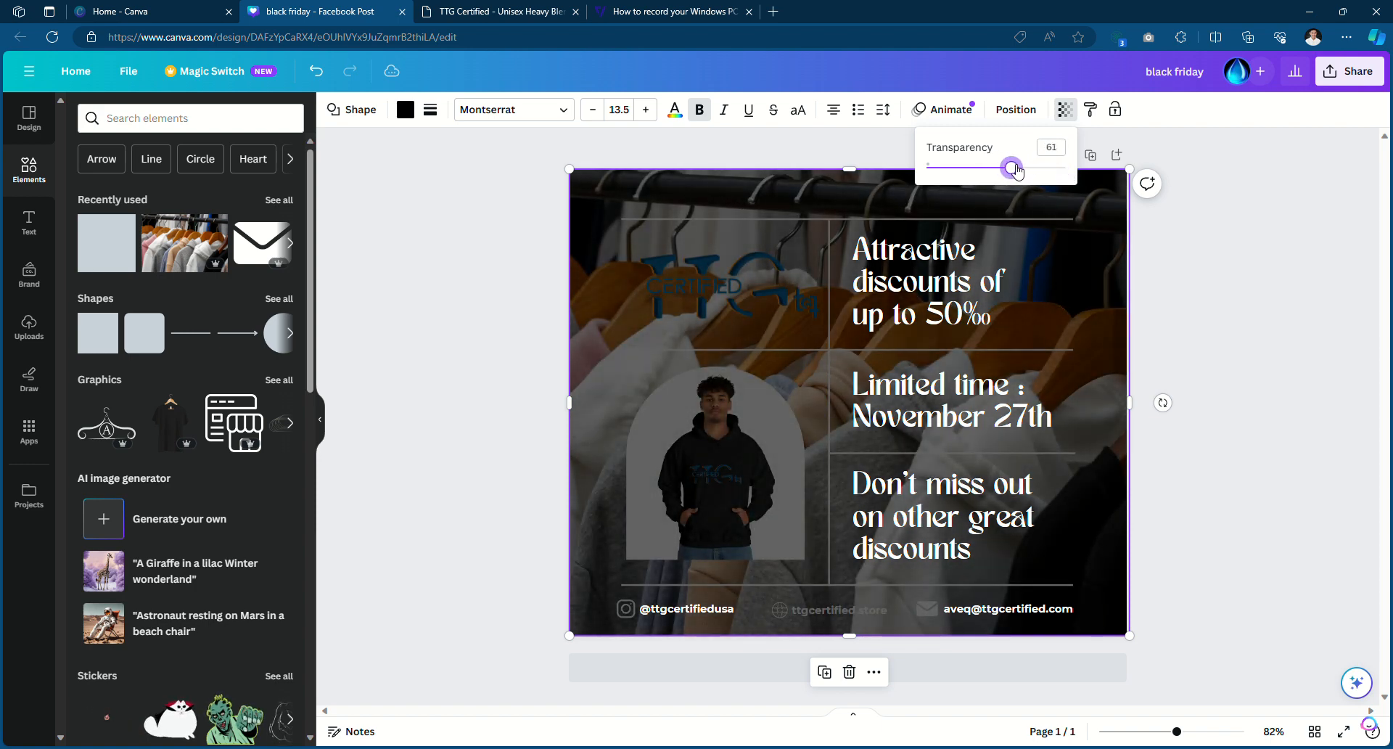
click(1210, 248)
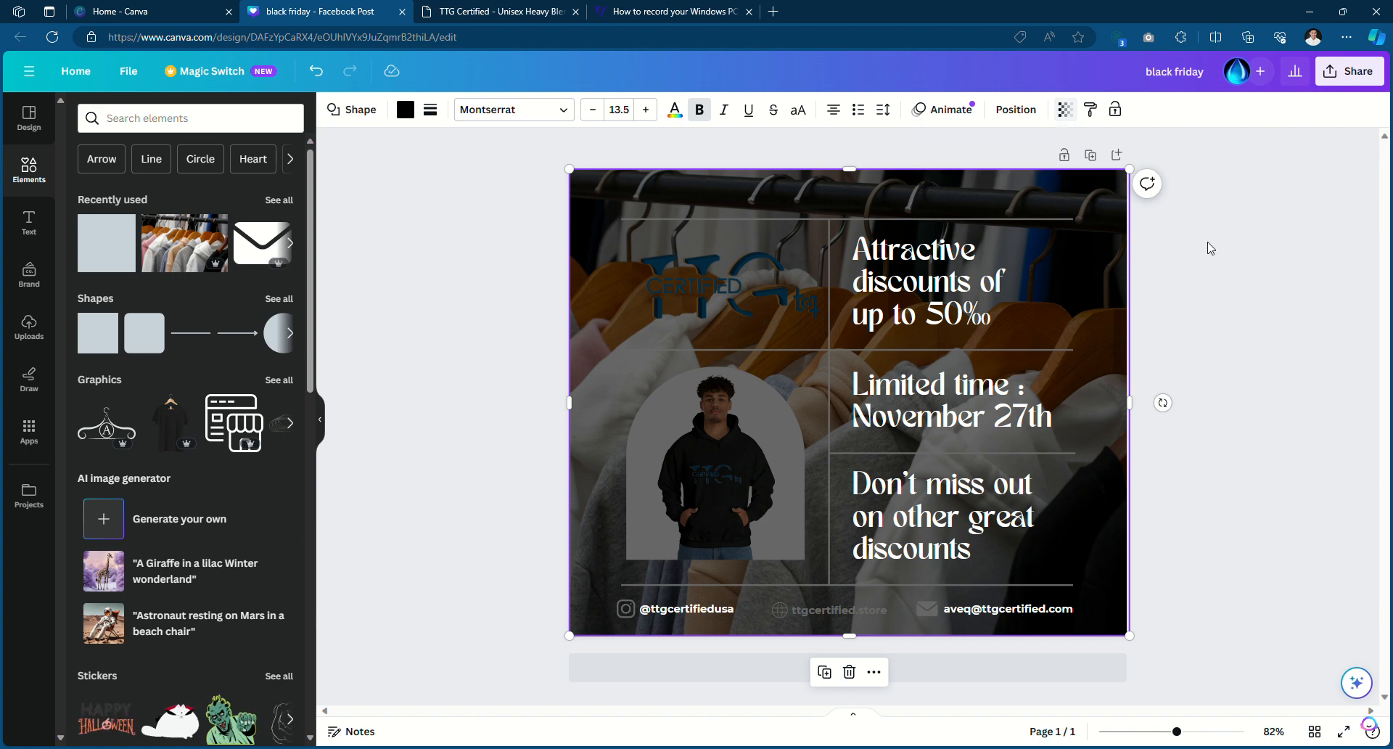
right_click(1108, 200)
mouse_move(1148, 390)
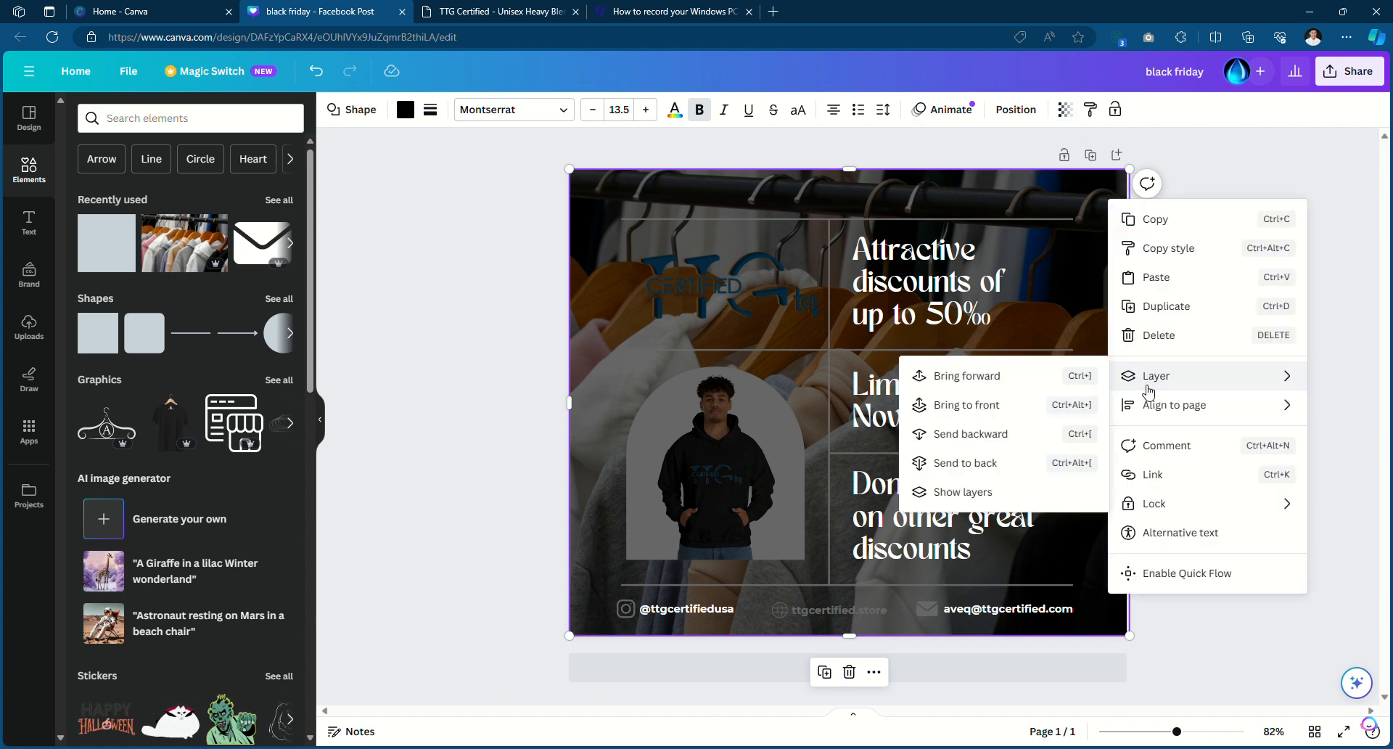
click(989, 444)
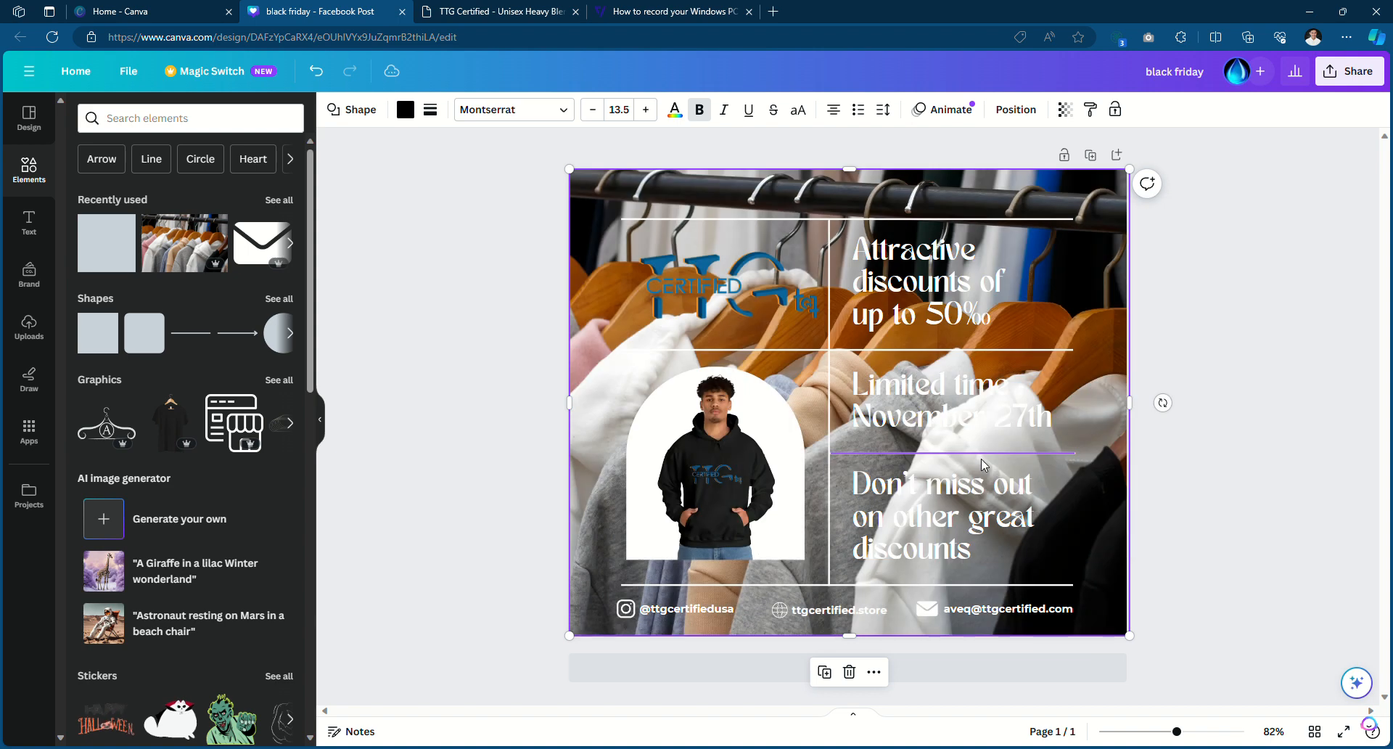
click(373, 245)
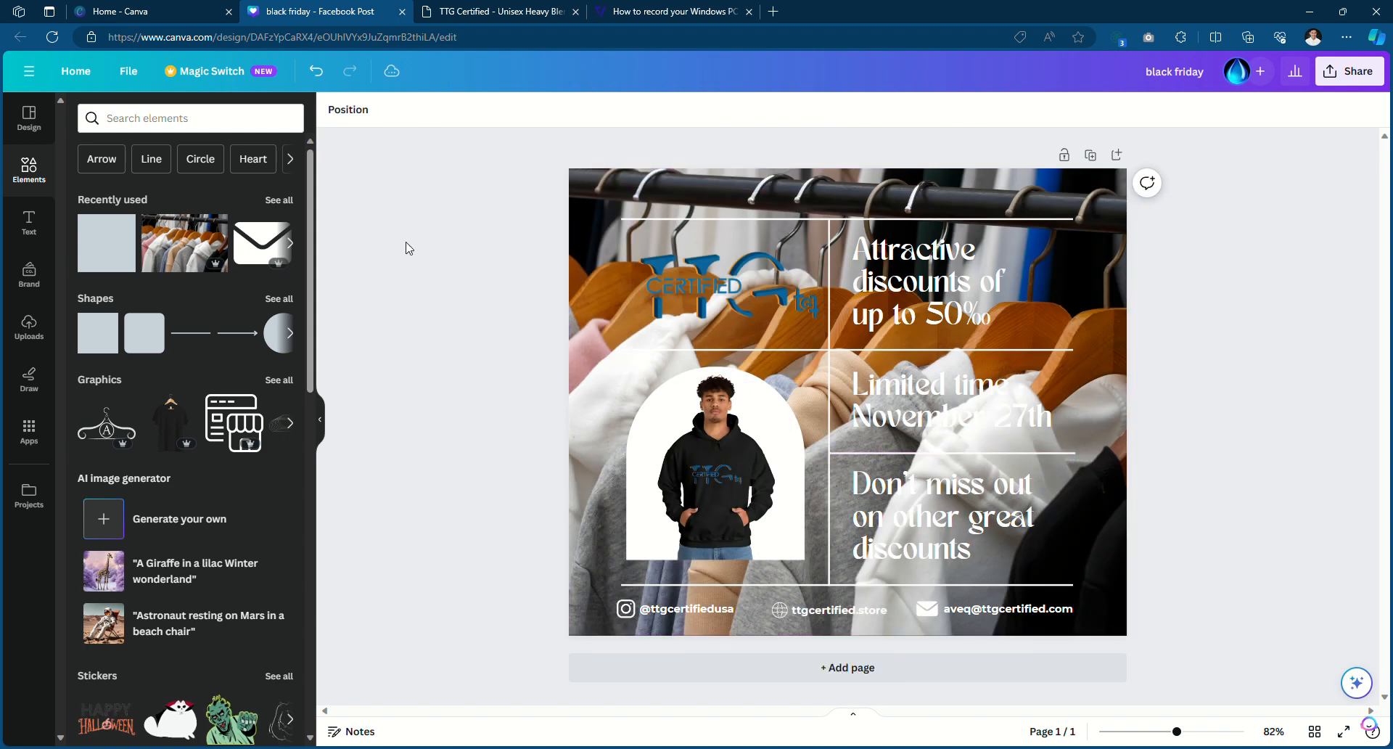
Send the hoodies background photo to the back, beneath the dark overlay
click(598, 189)
right_click(594, 213)
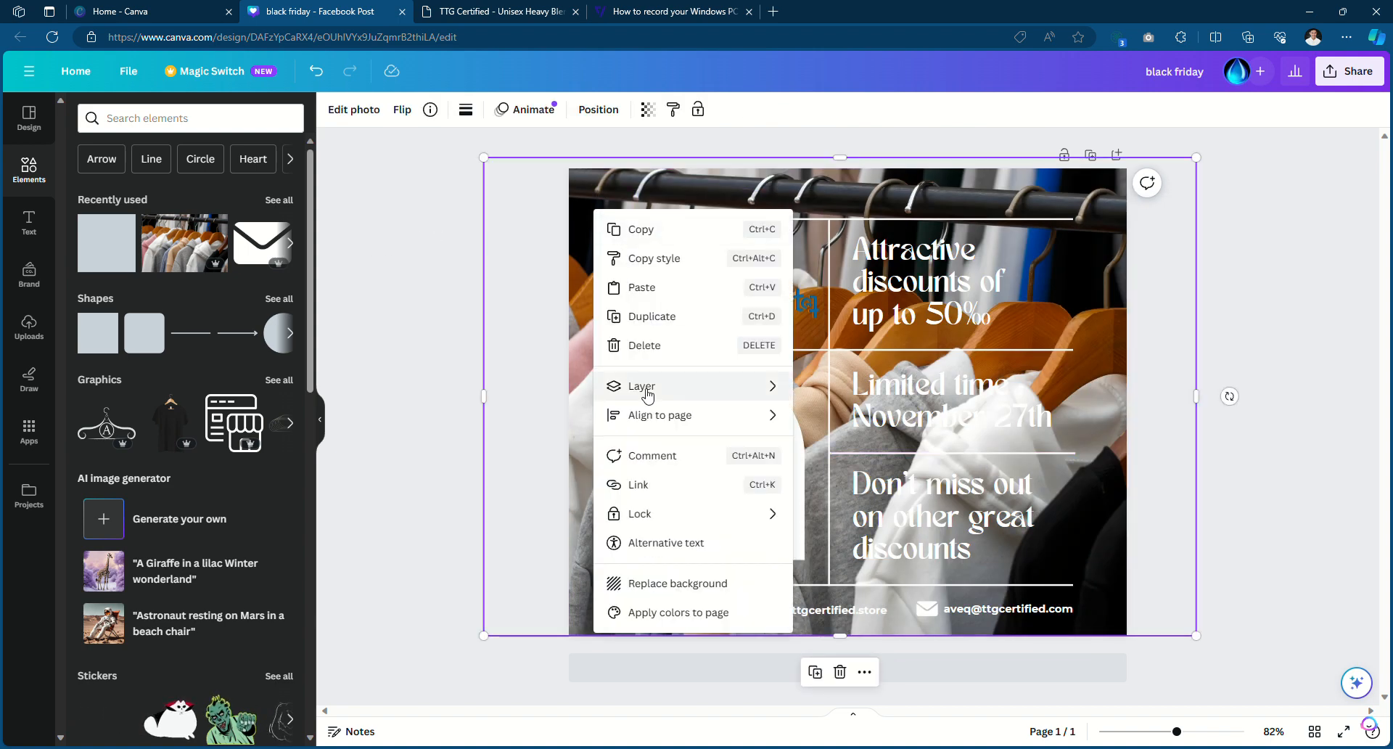
mouse_move(645, 390)
click(861, 470)
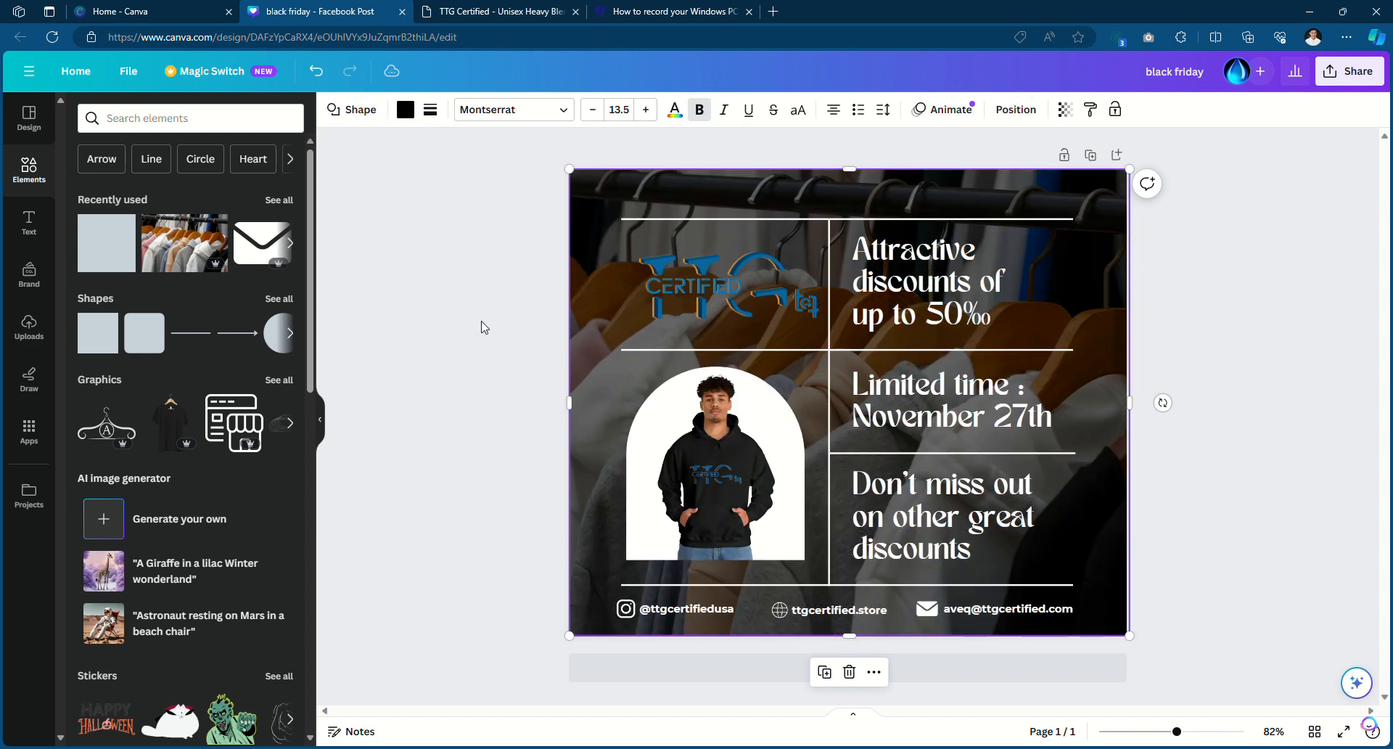
click(434, 314)
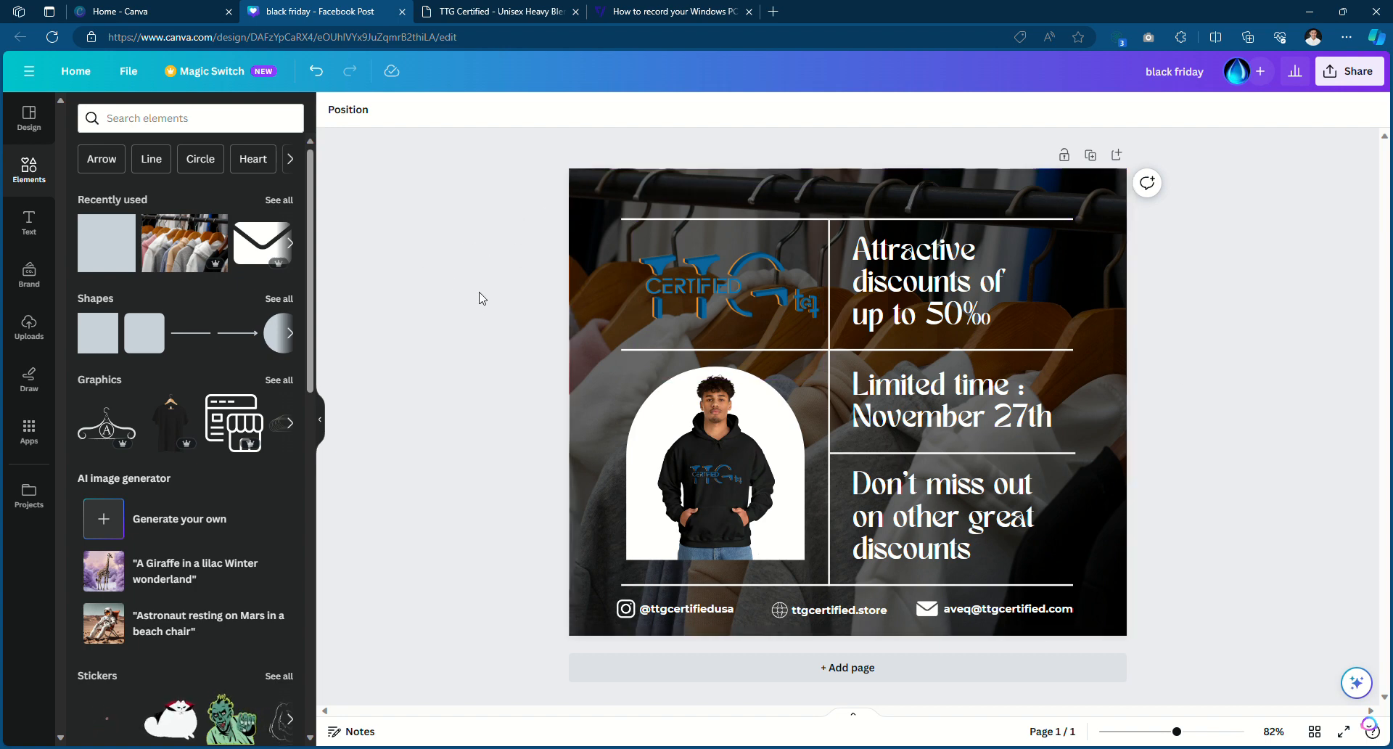
Replace the 5 in the headline's 50% with 2 so it reads 20%
double_click(965, 291)
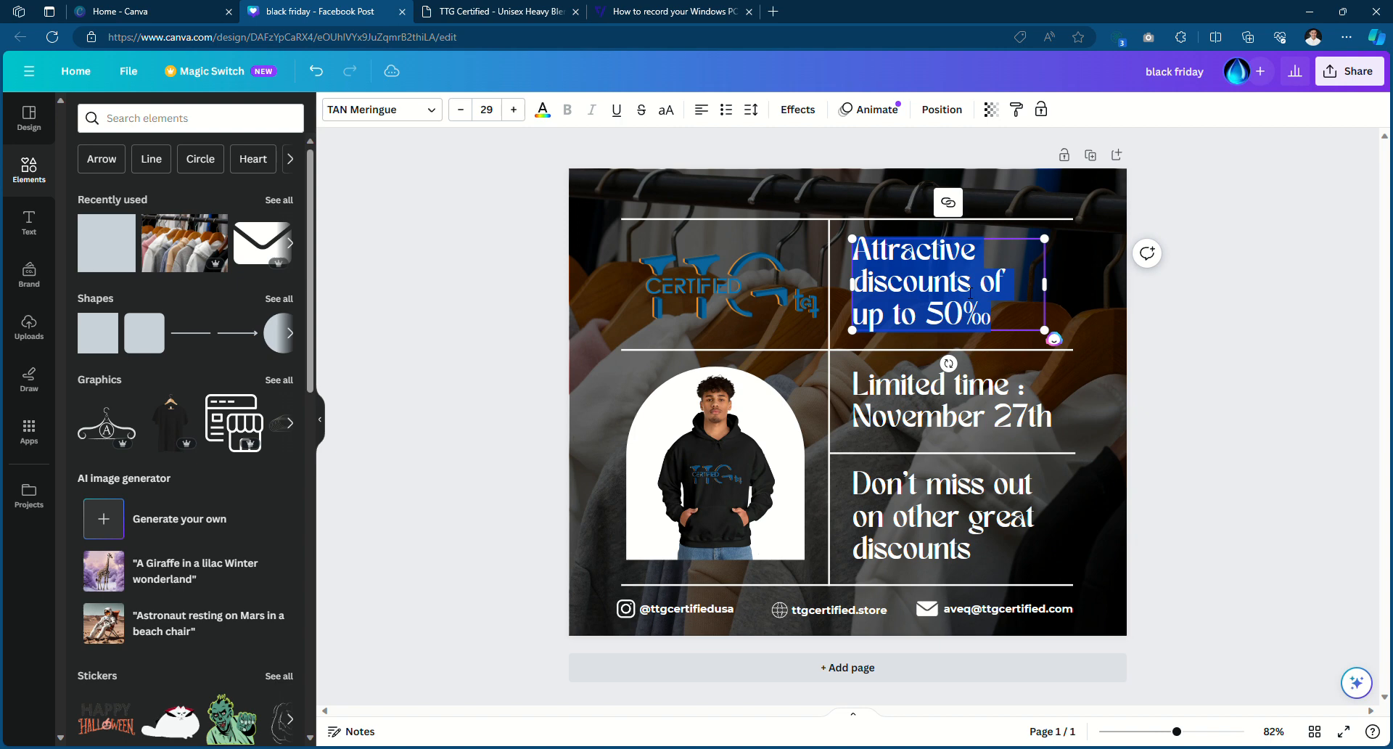
click(899, 249)
drag(863, 249, 991, 319)
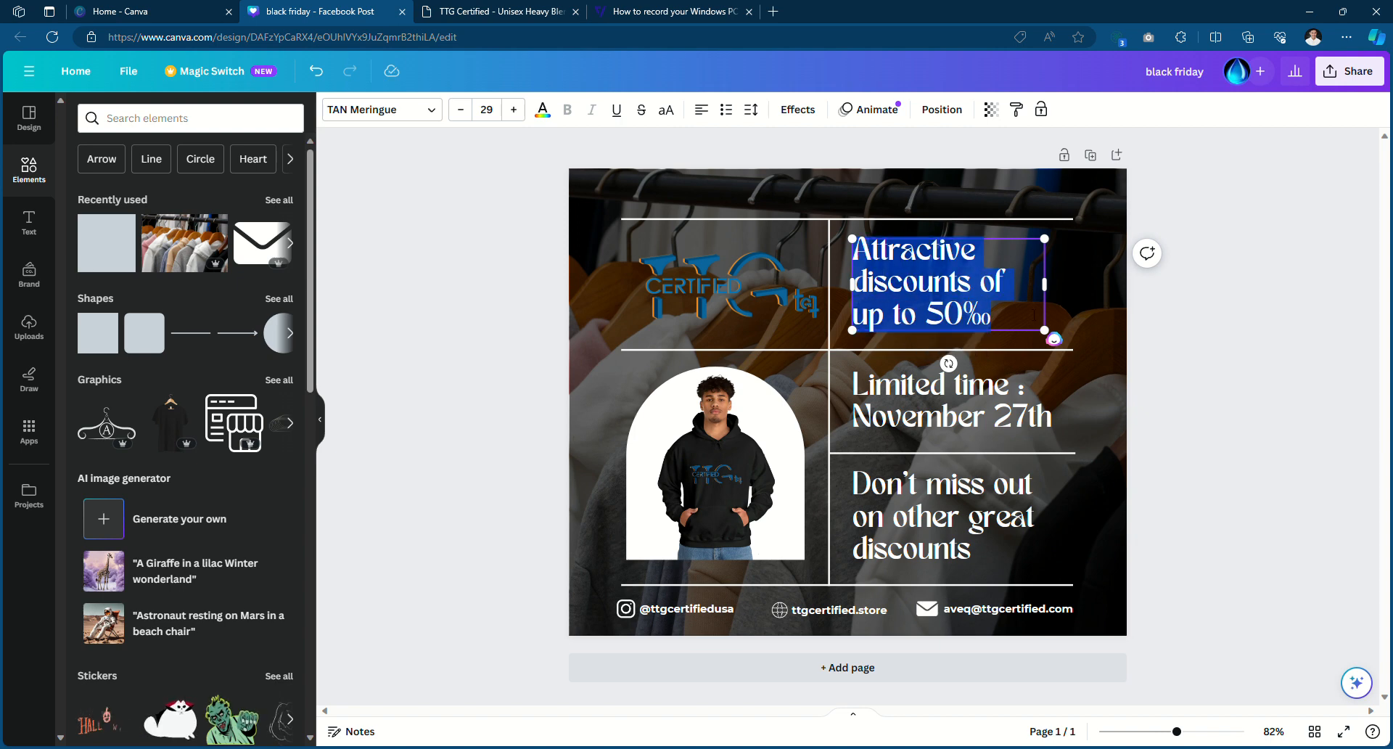
click(504, 333)
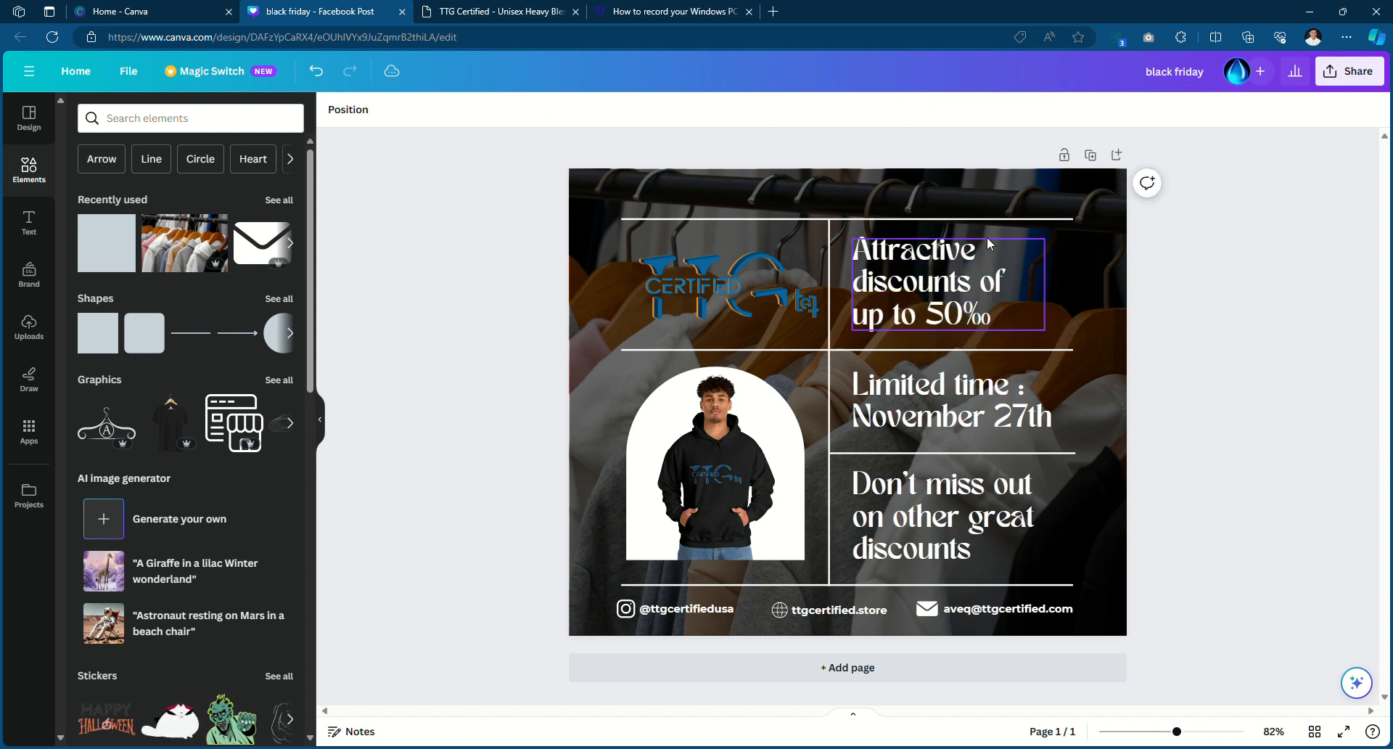
double_click(883, 259)
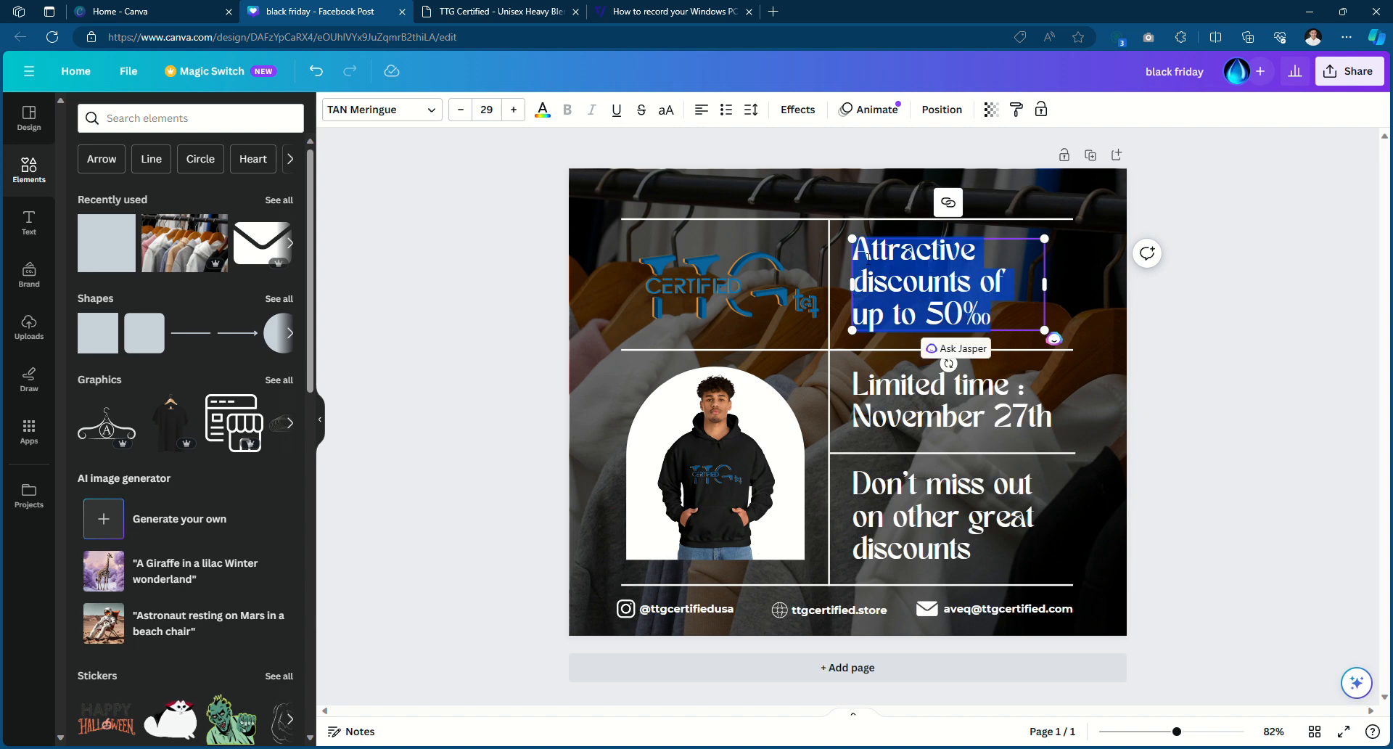
click(888, 282)
drag(861, 251, 929, 319)
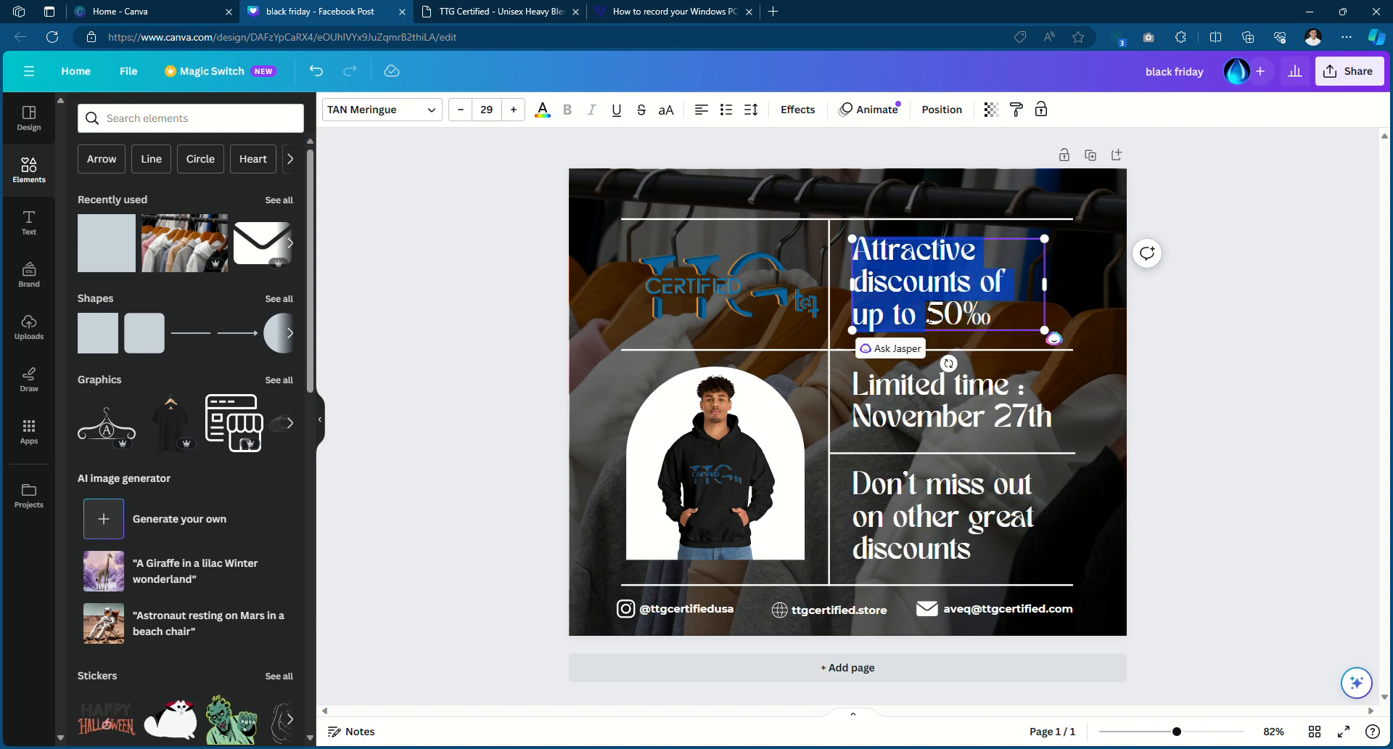
click(930, 319)
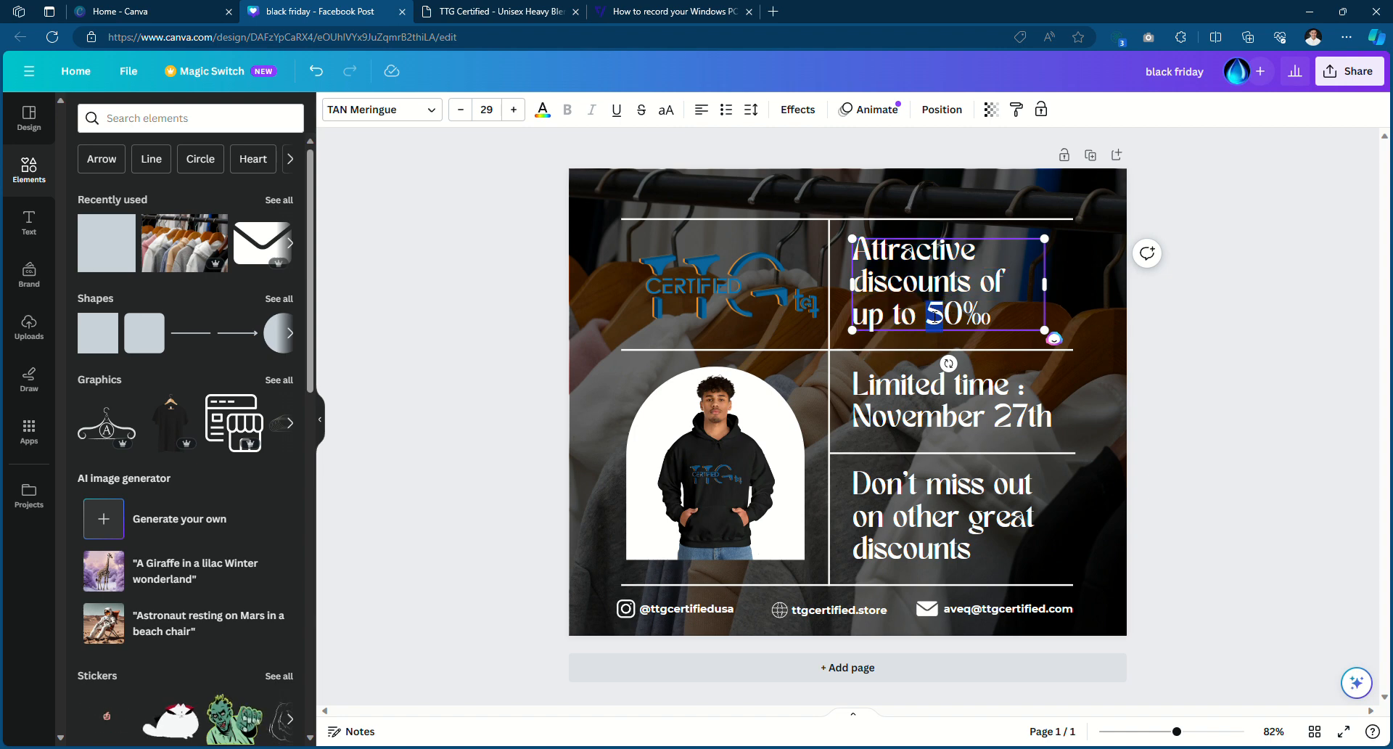
drag(933, 314, 936, 314)
text(2)
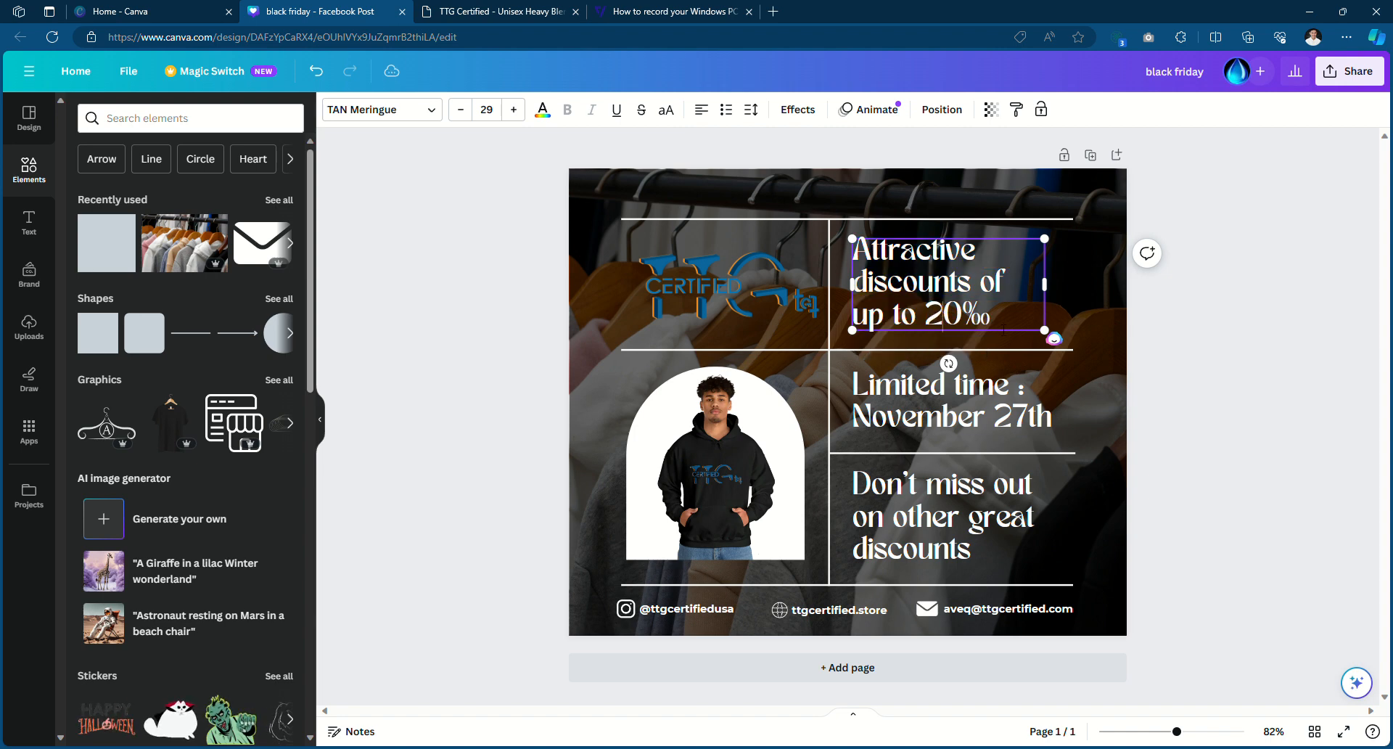
Click into the Limited time text, then reselect the discount headline box
click(978, 427)
double_click(988, 422)
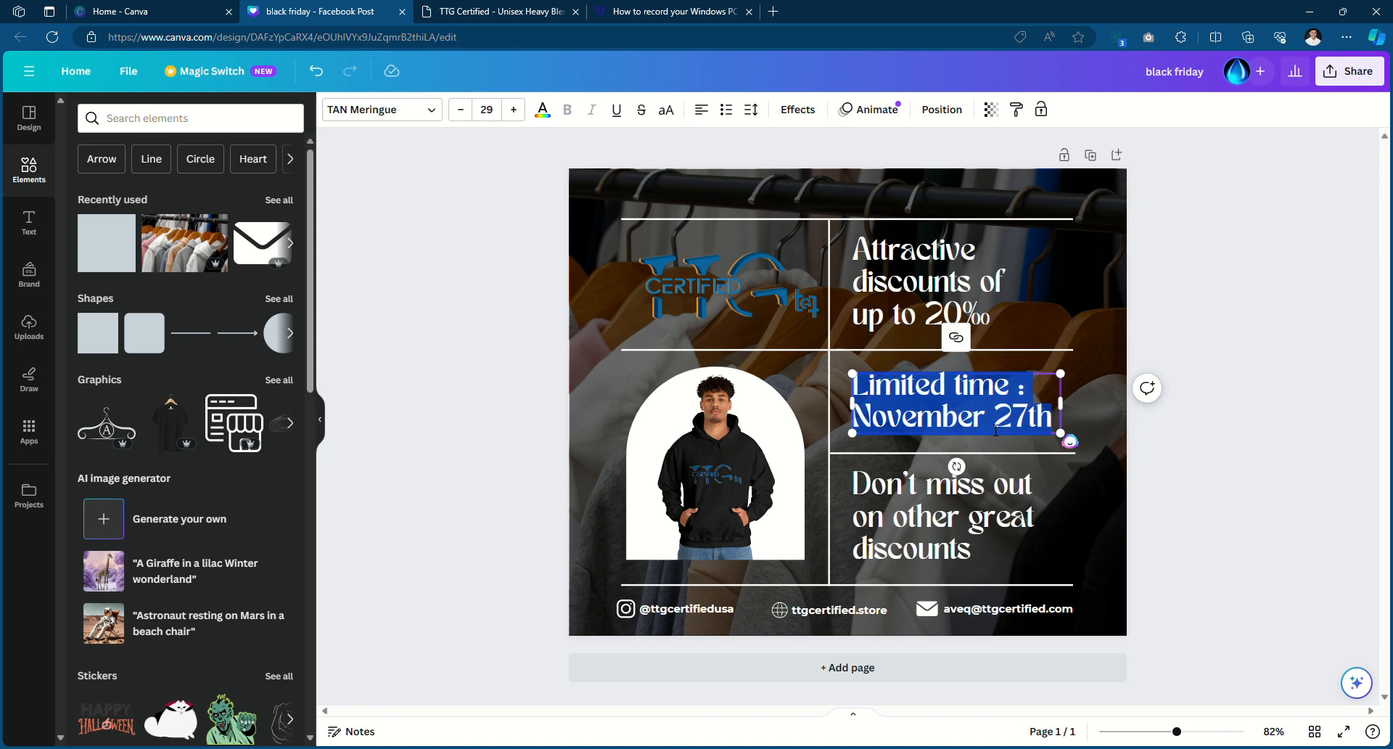
click(919, 419)
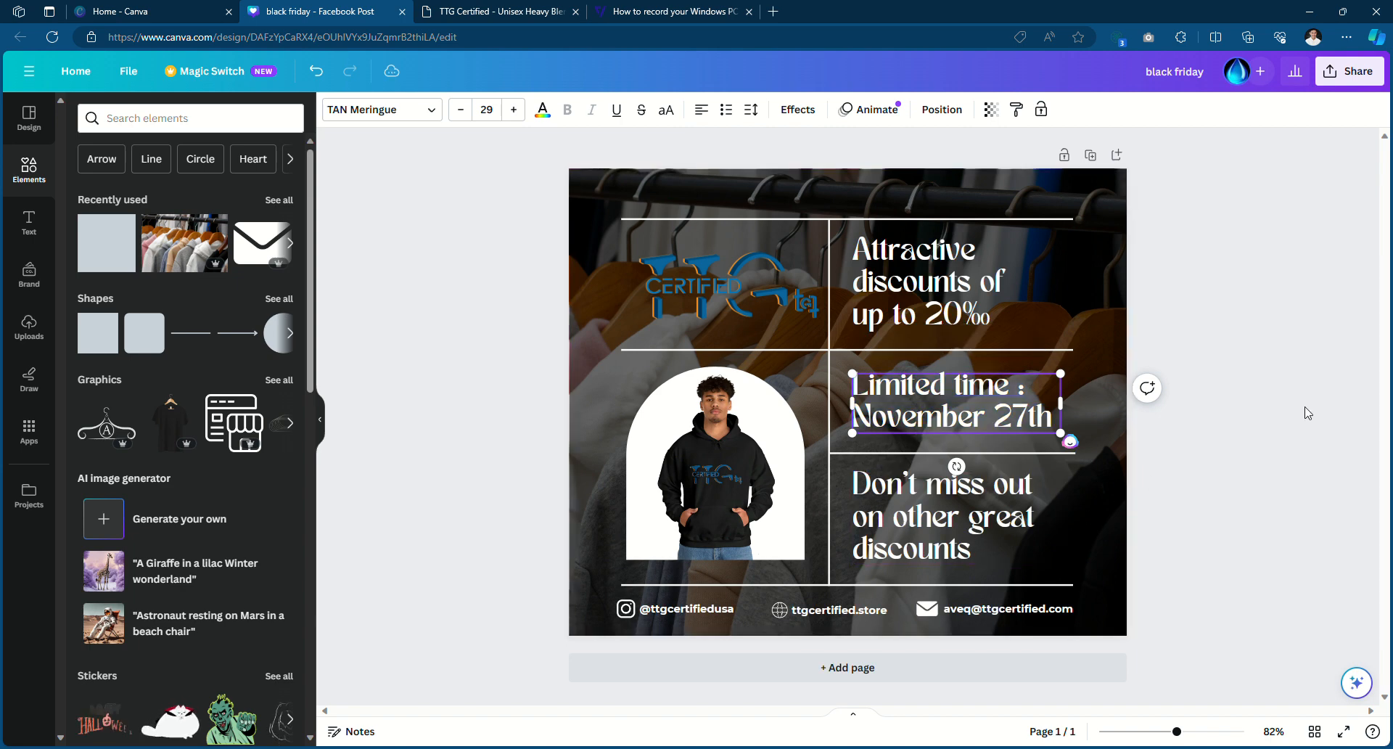
click(1275, 500)
click(981, 317)
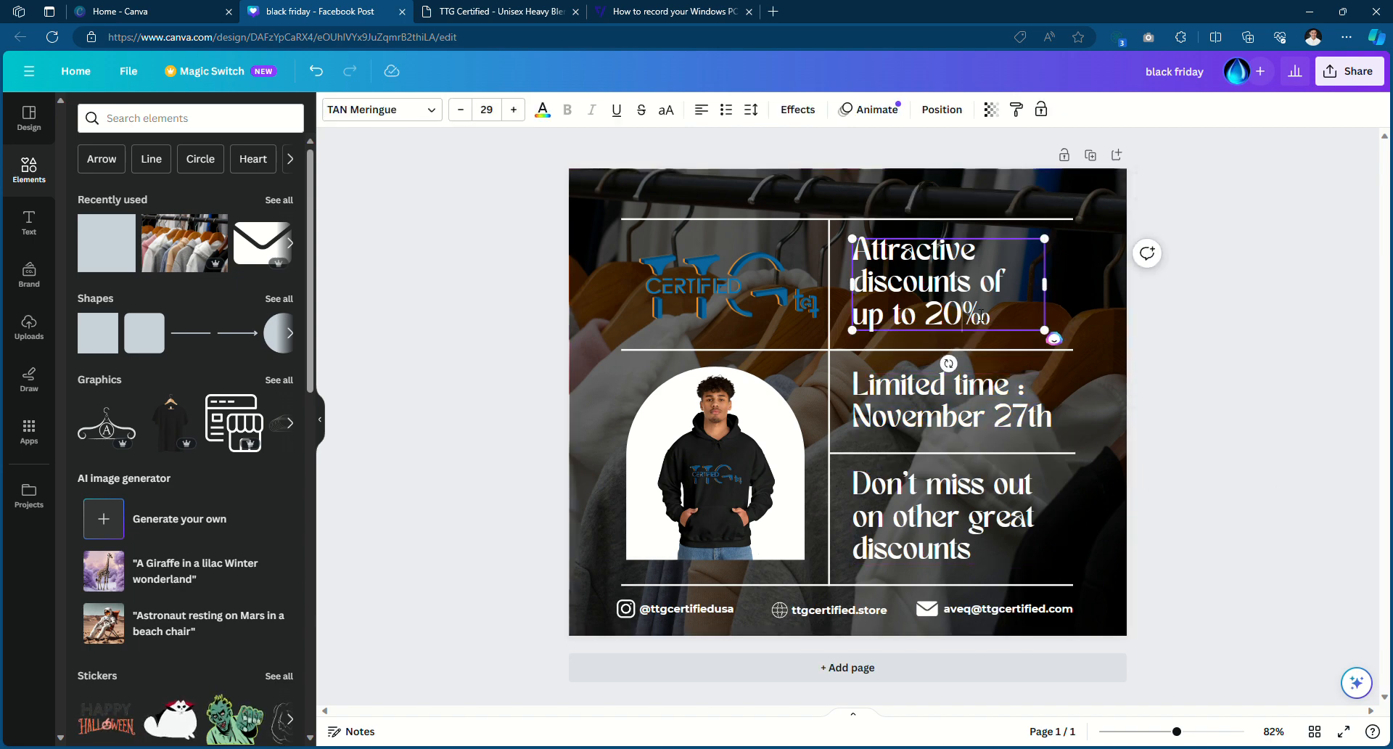
Switch the 'Attractive discounts of up to 20%' headline from TAN Meringue to Montserrat Bold
triple_click(1015, 316)
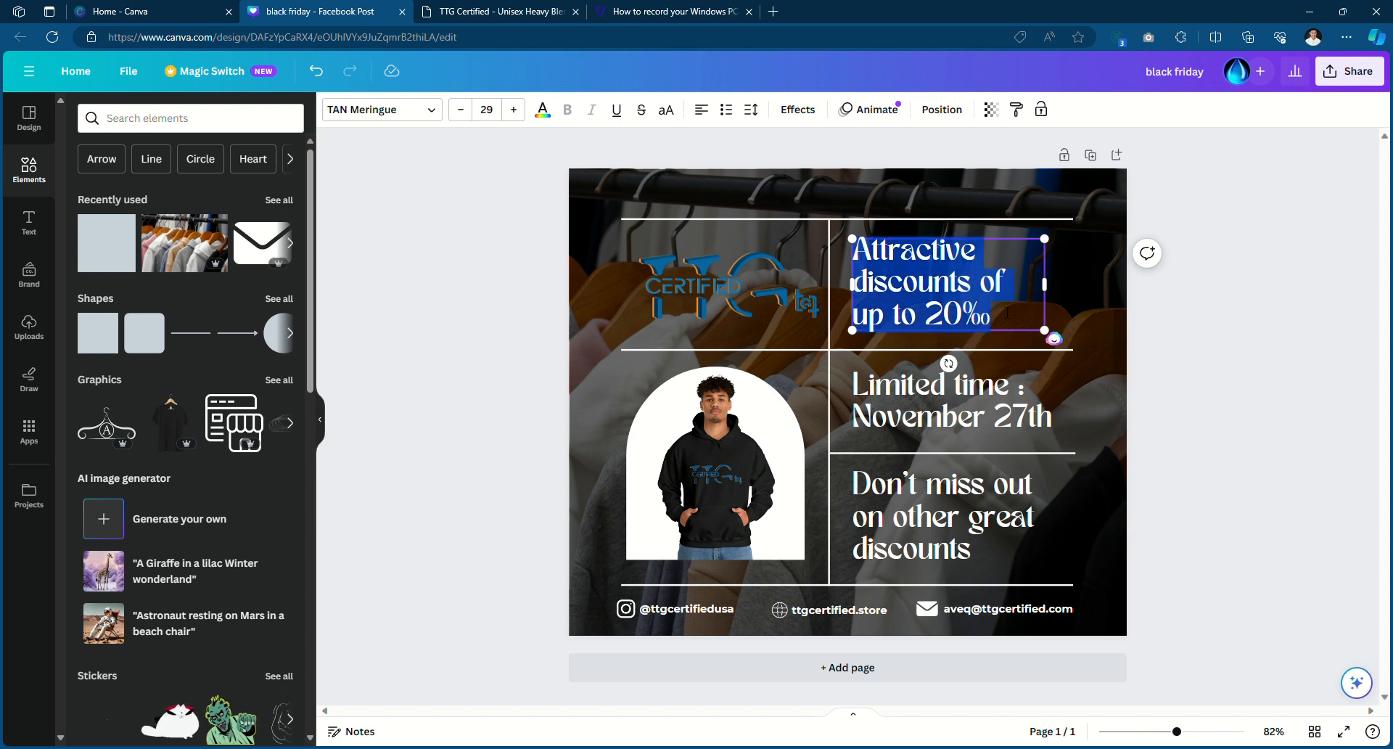
click(864, 254)
drag(864, 254, 1013, 312)
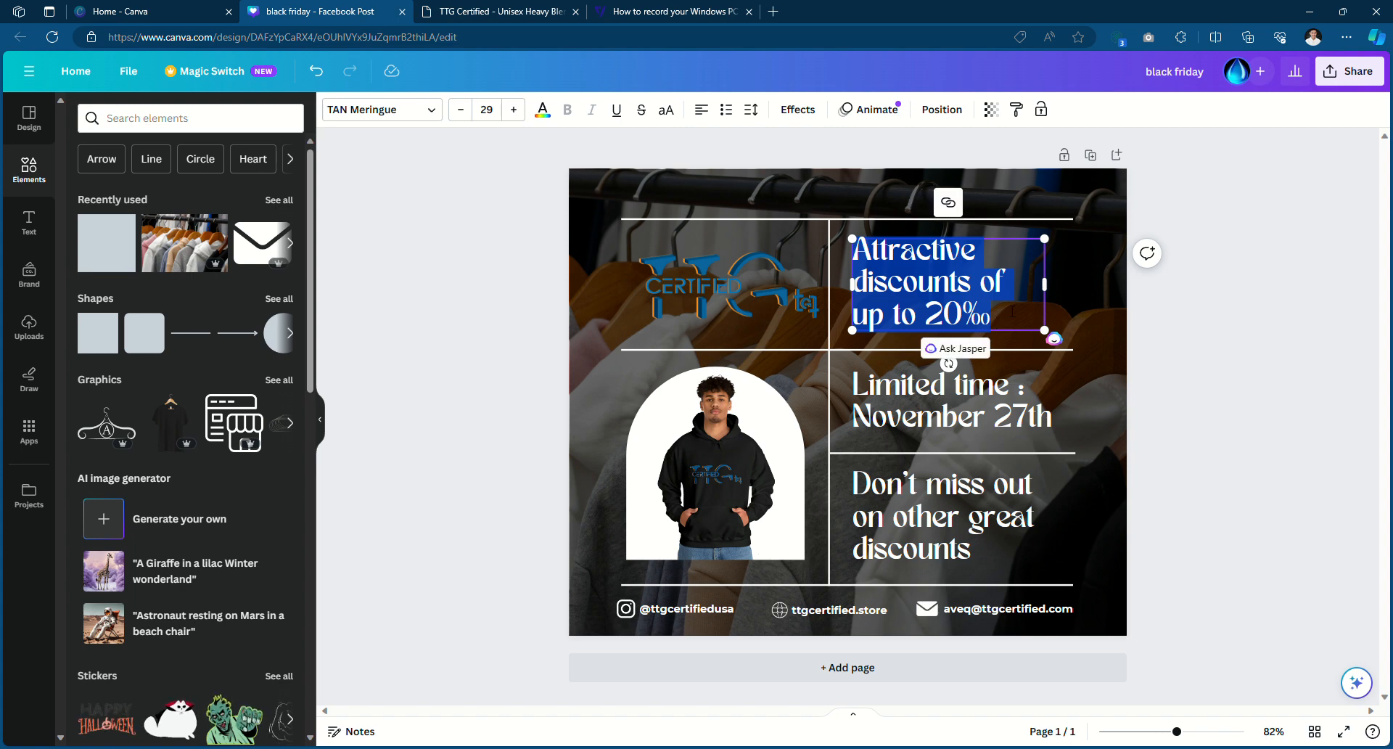
click(415, 115)
click(197, 166)
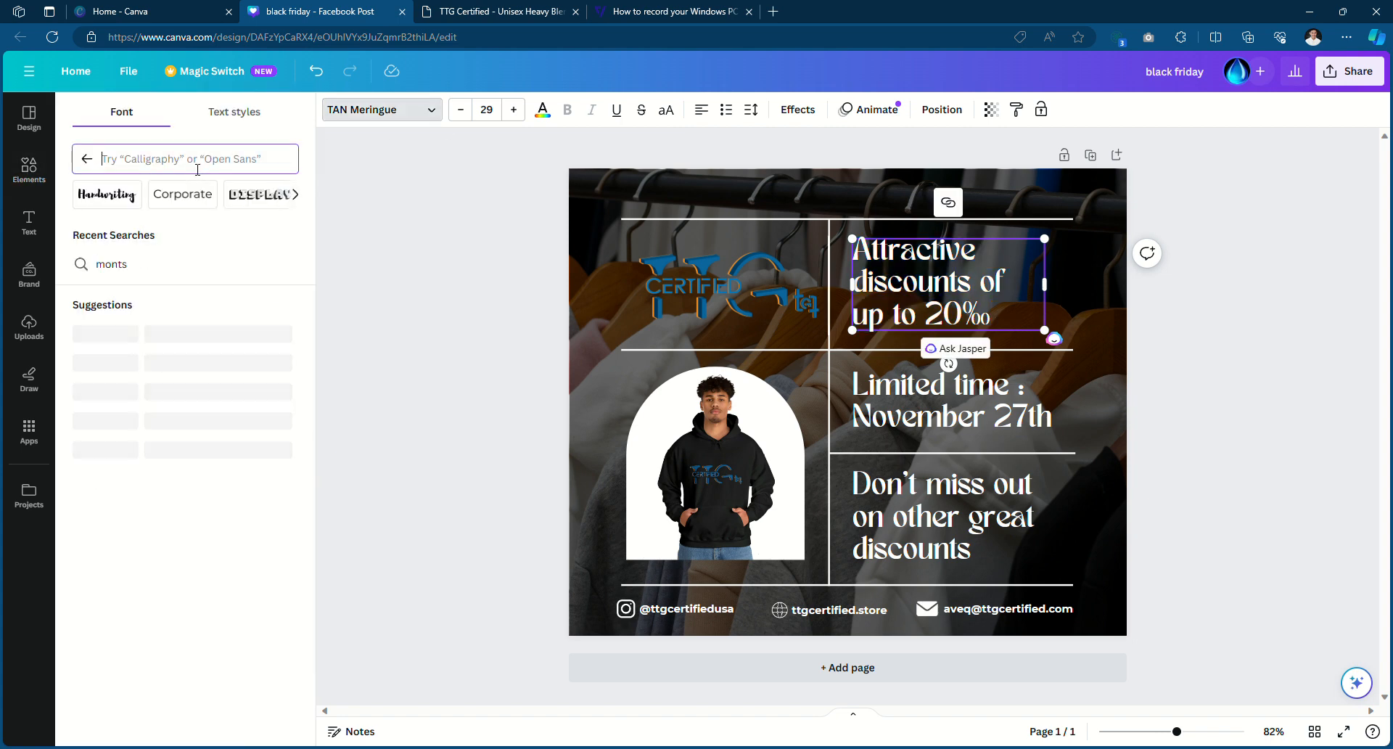
text(mo)
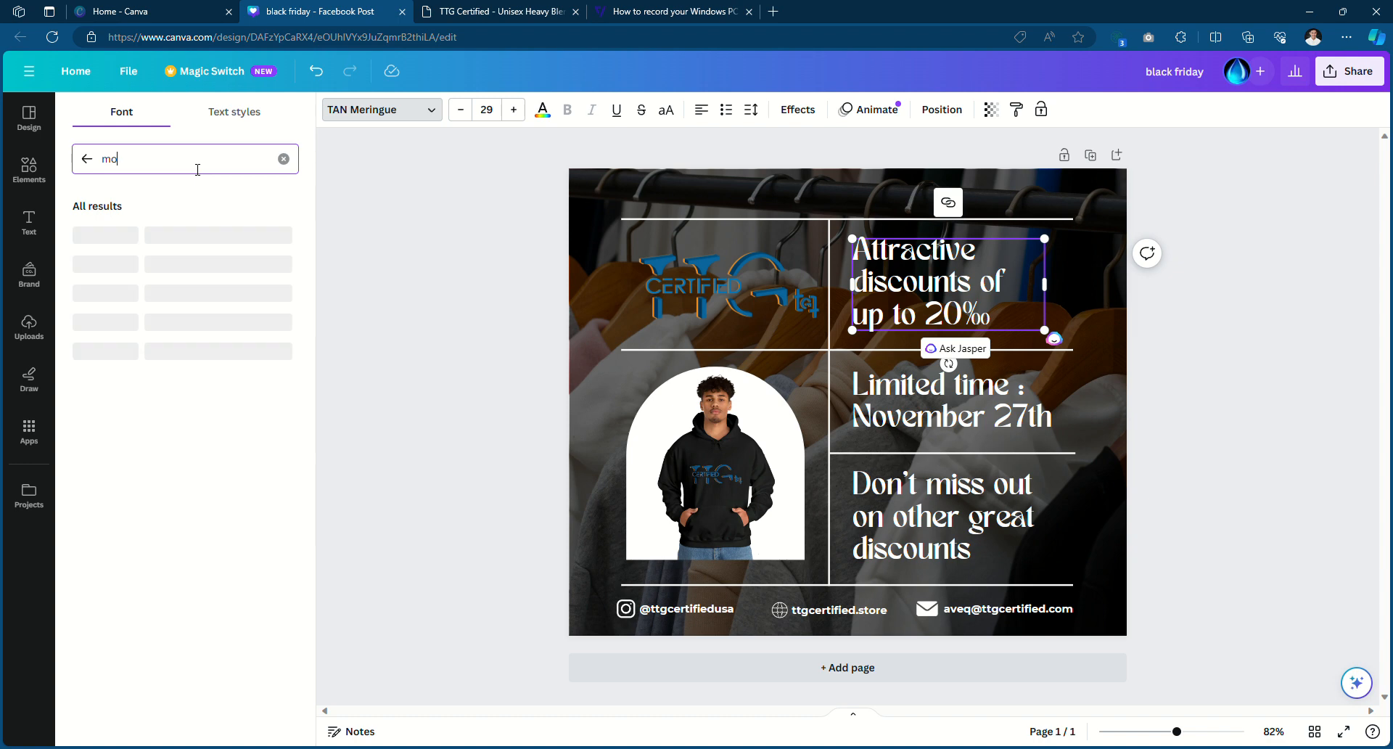
text(nts)
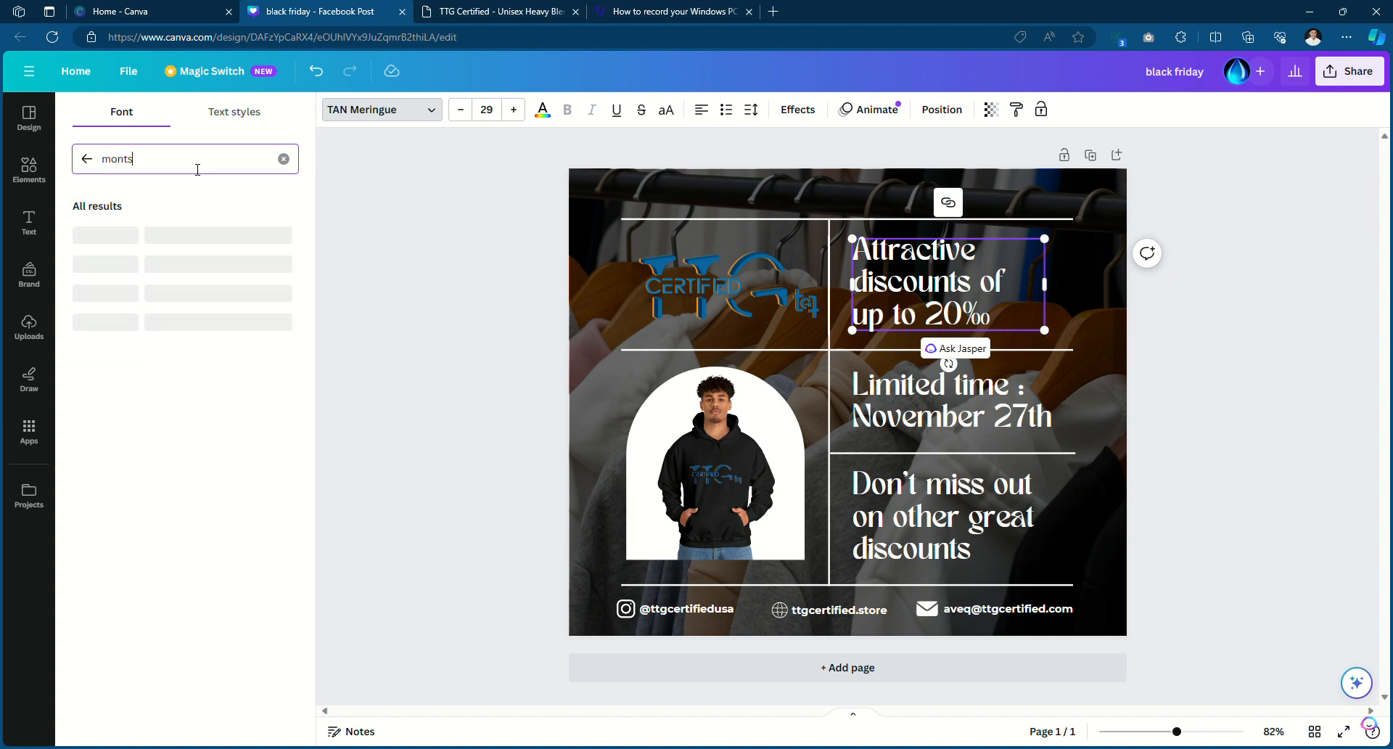
click(142, 242)
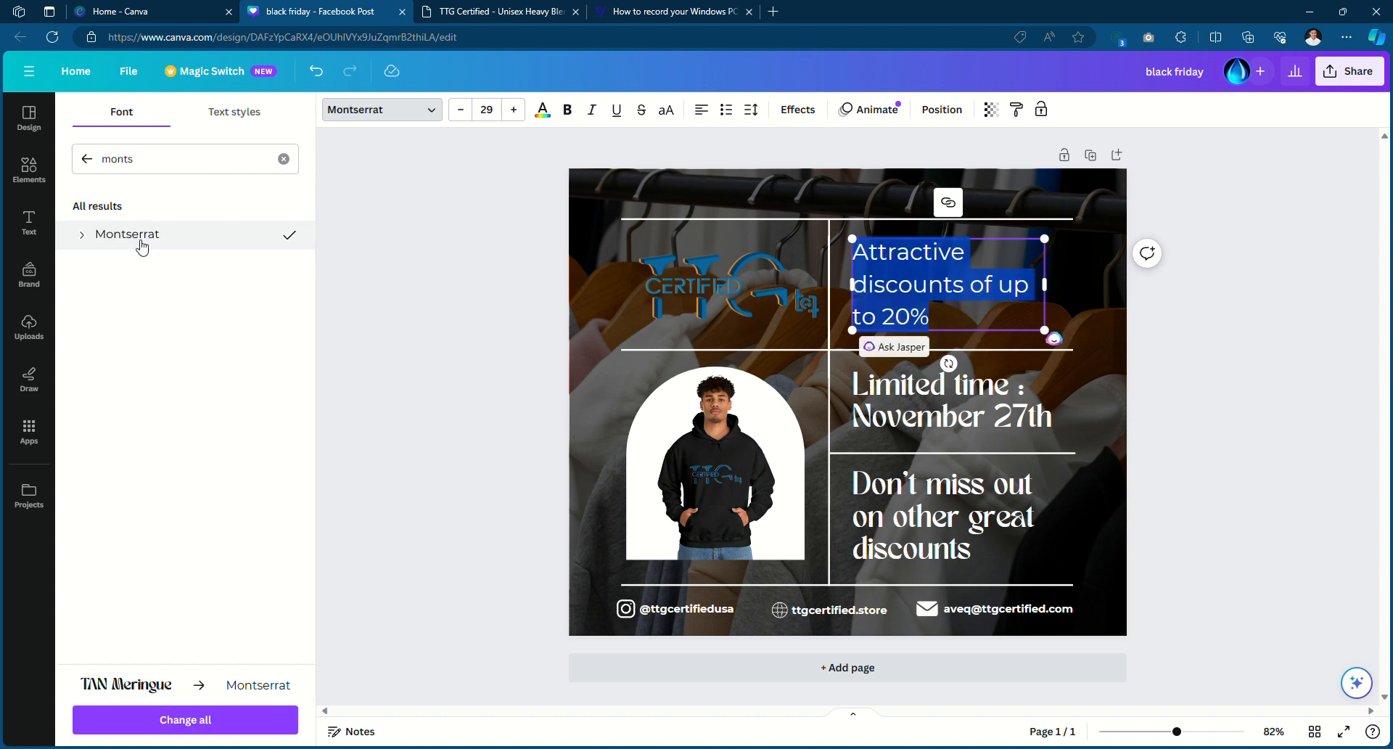
triple_click(942, 320)
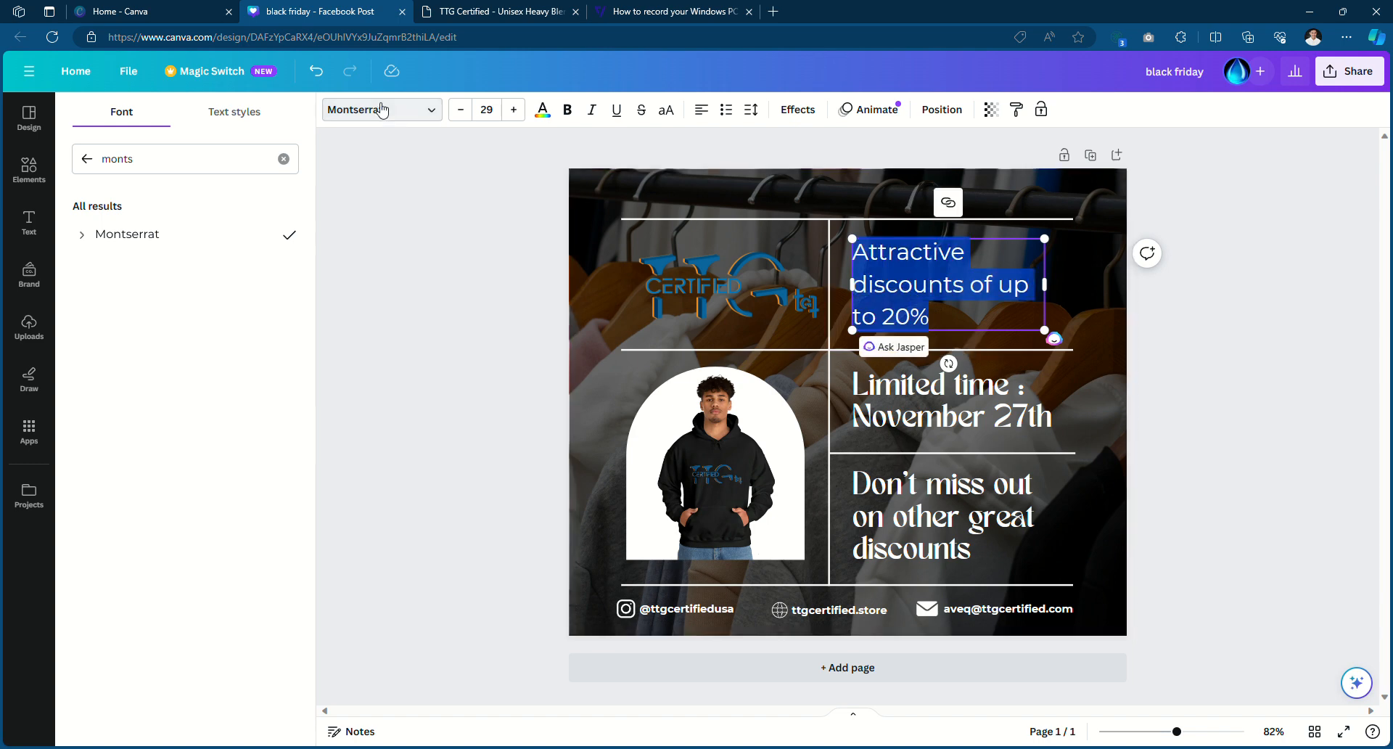
click(81, 236)
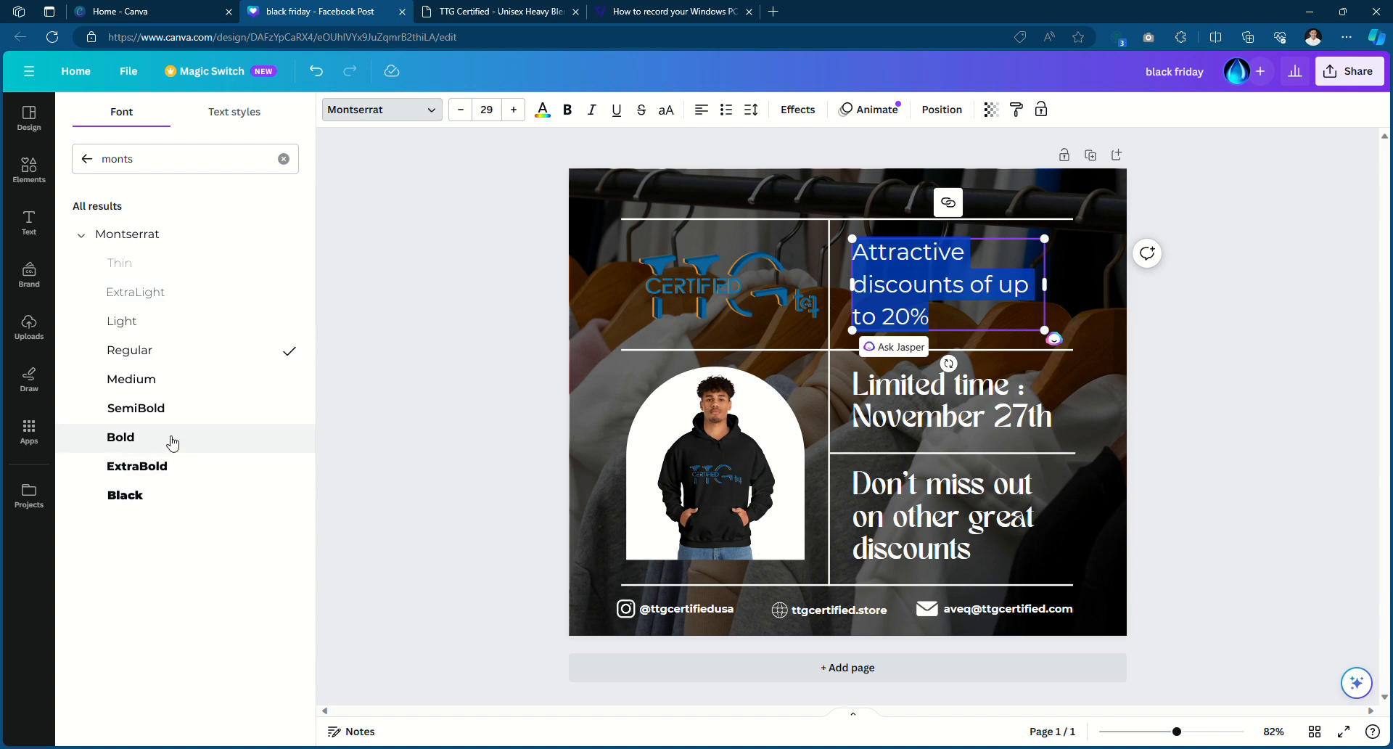
click(171, 439)
click(1277, 404)
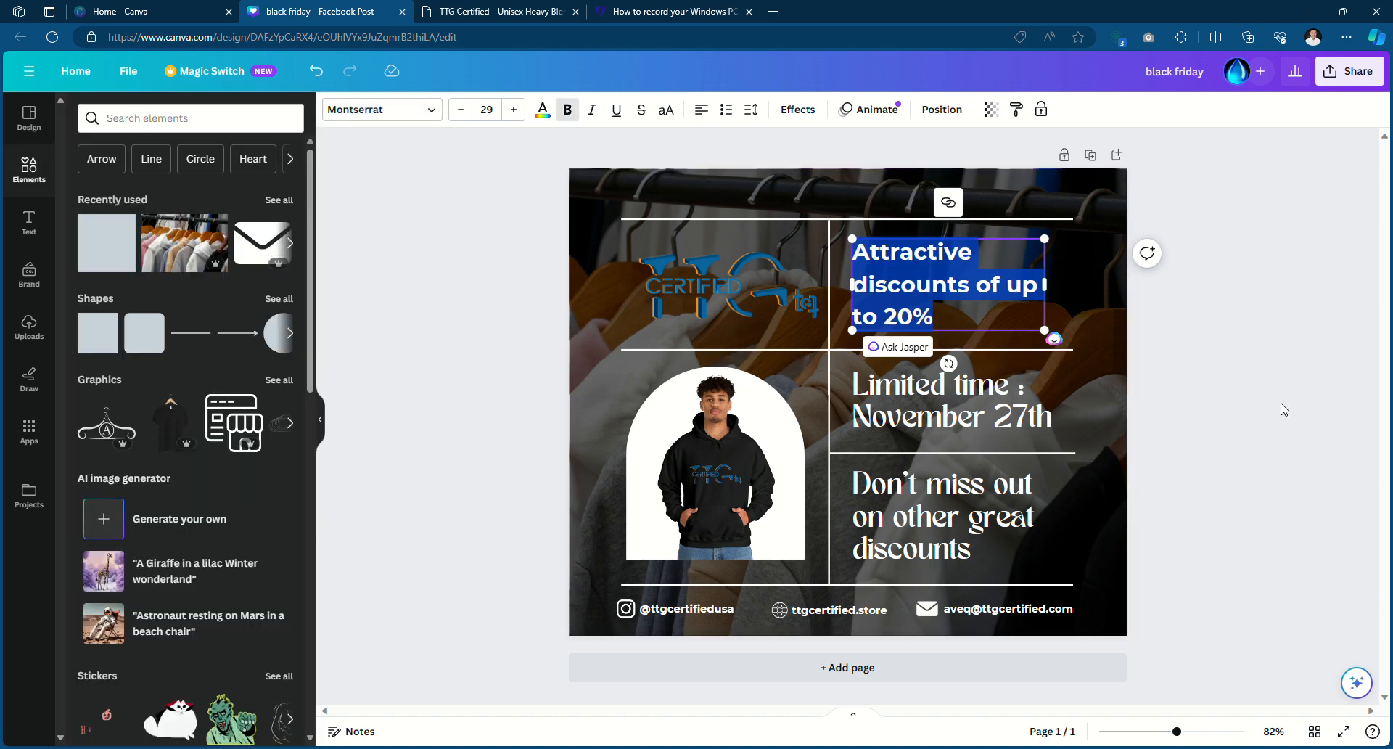
Open the discounts headline for editing and select all its text
double_click(916, 403)
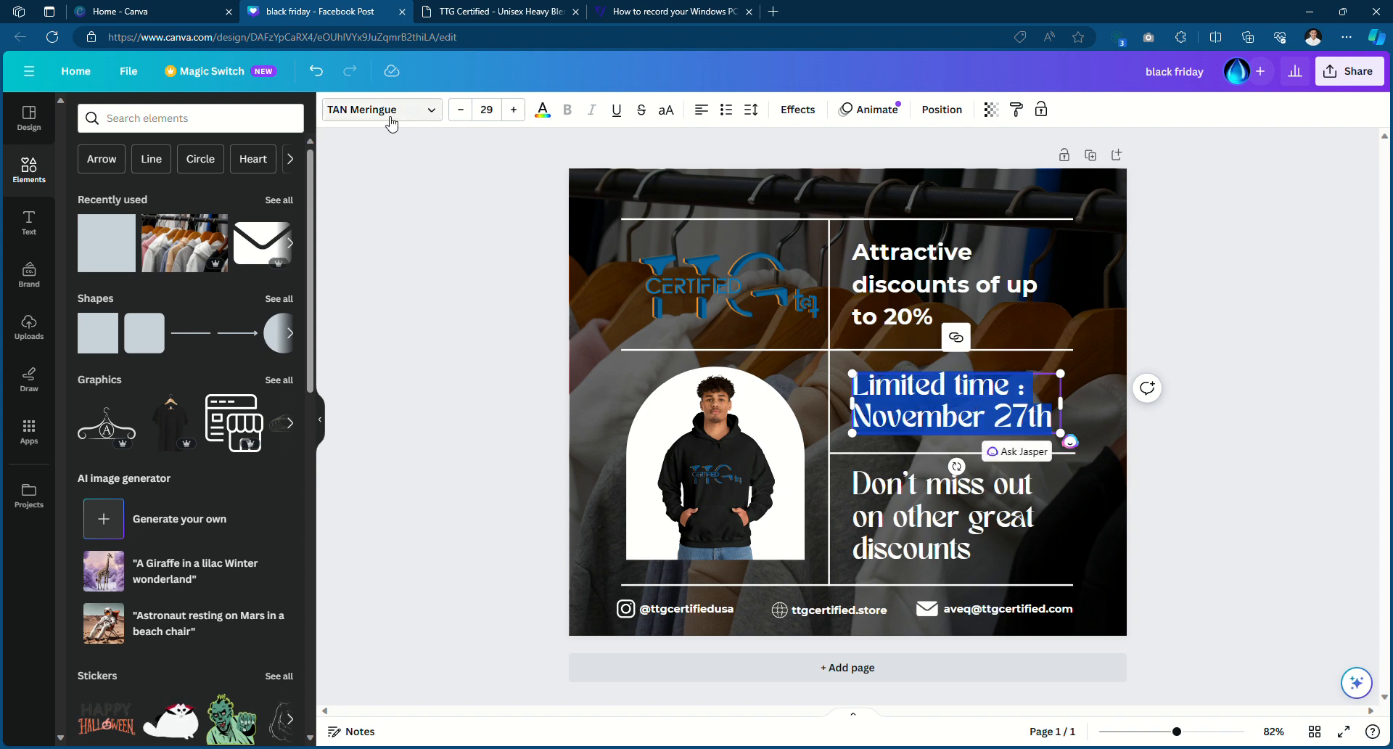
click(940, 268)
double_click(938, 265)
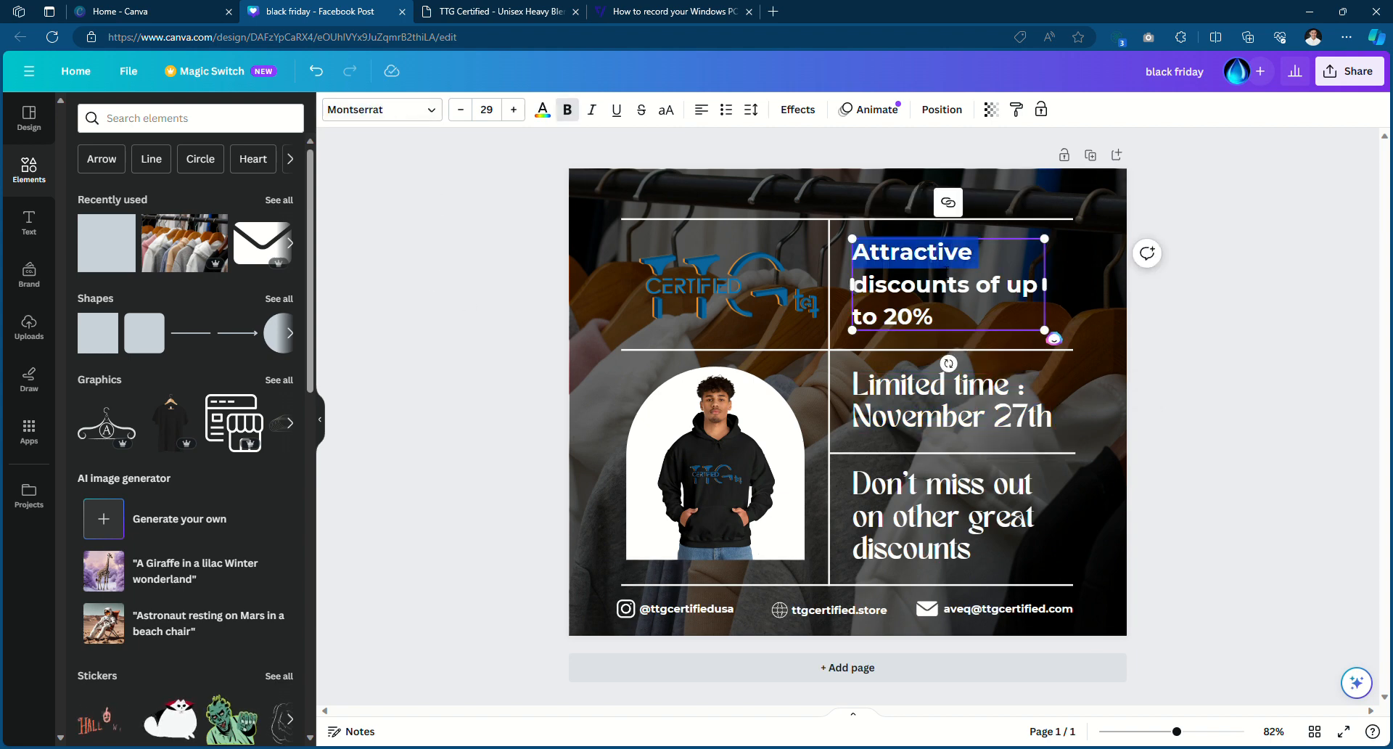
key(ctrl+a)
click(1147, 254)
click(1241, 203)
click(1251, 241)
Copy the discounts headline's style and paste it onto the Limited time headline
click(964, 280)
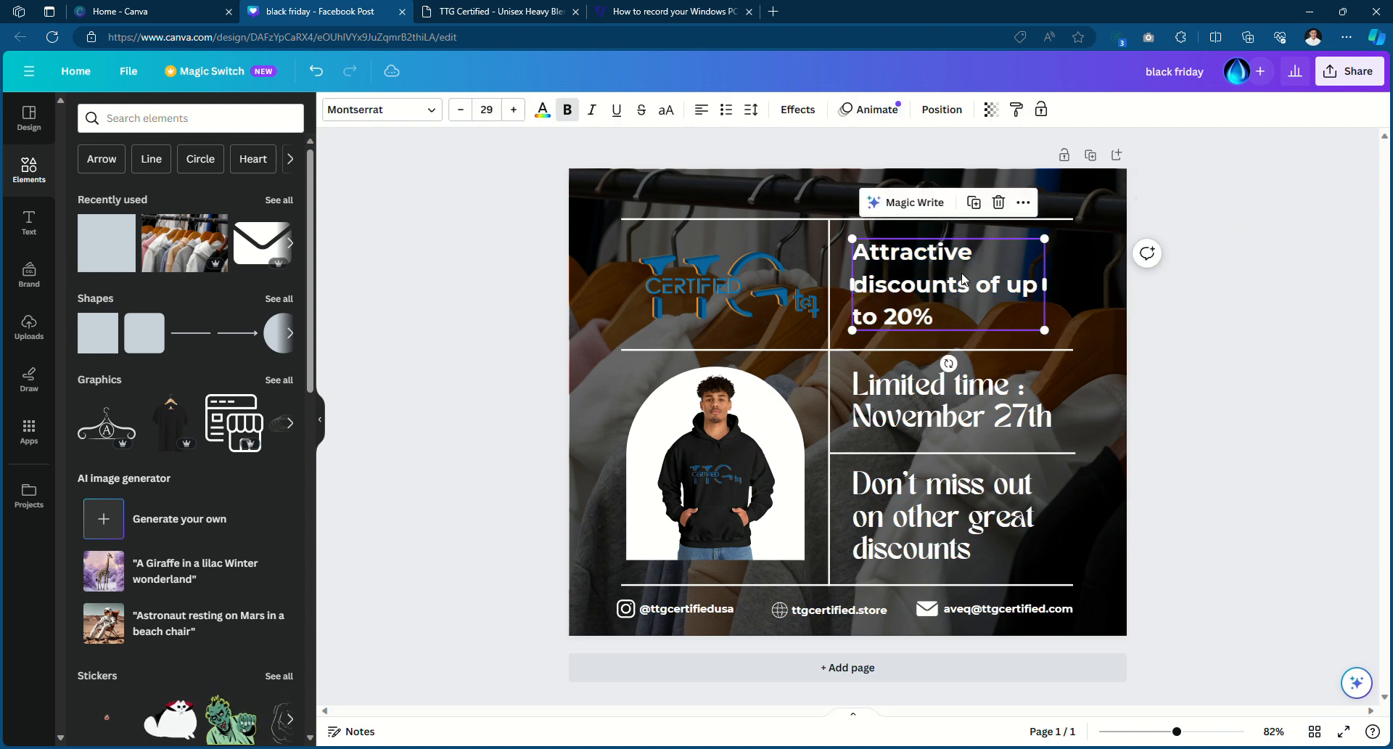
right_click(964, 279)
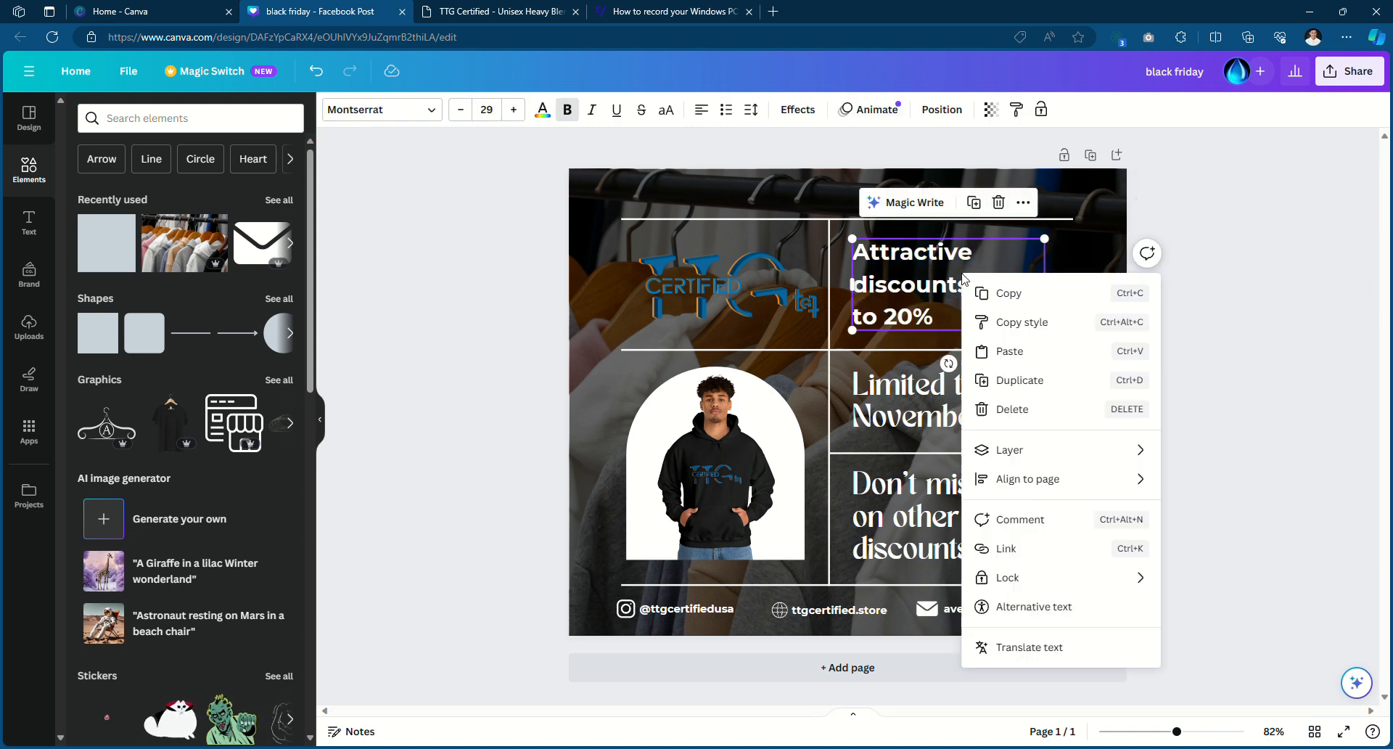
click(993, 324)
click(985, 405)
click(957, 501)
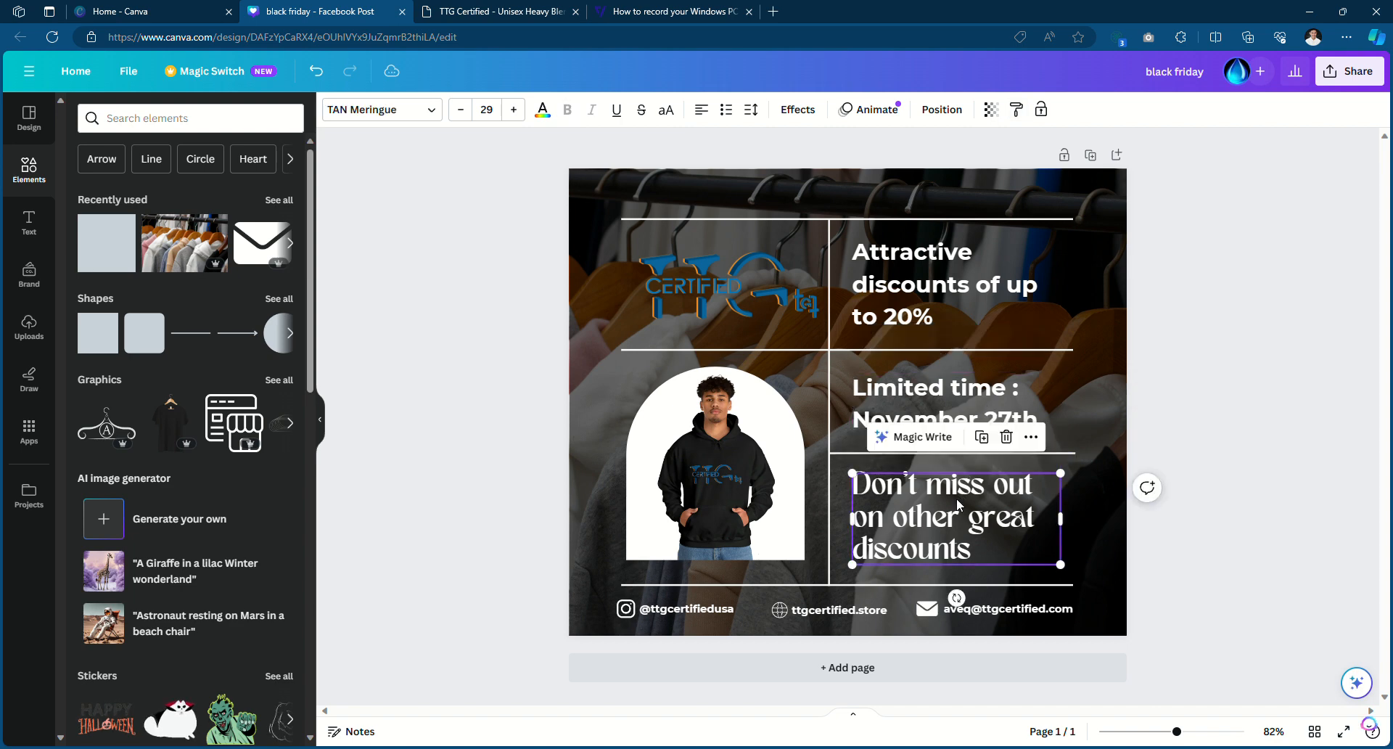
Copy the Limited time style onto the Don't miss out headline, then undo it
click(967, 395)
right_click(966, 395)
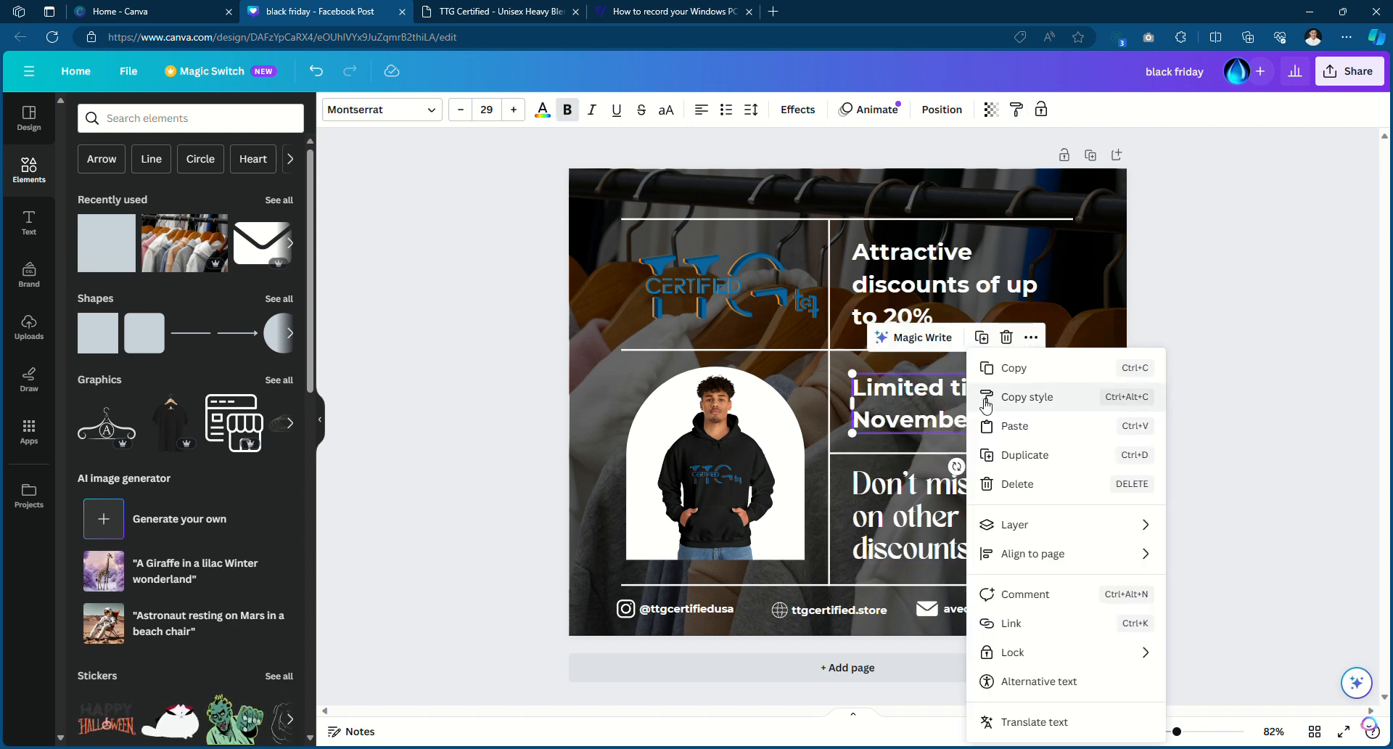
click(982, 397)
click(950, 507)
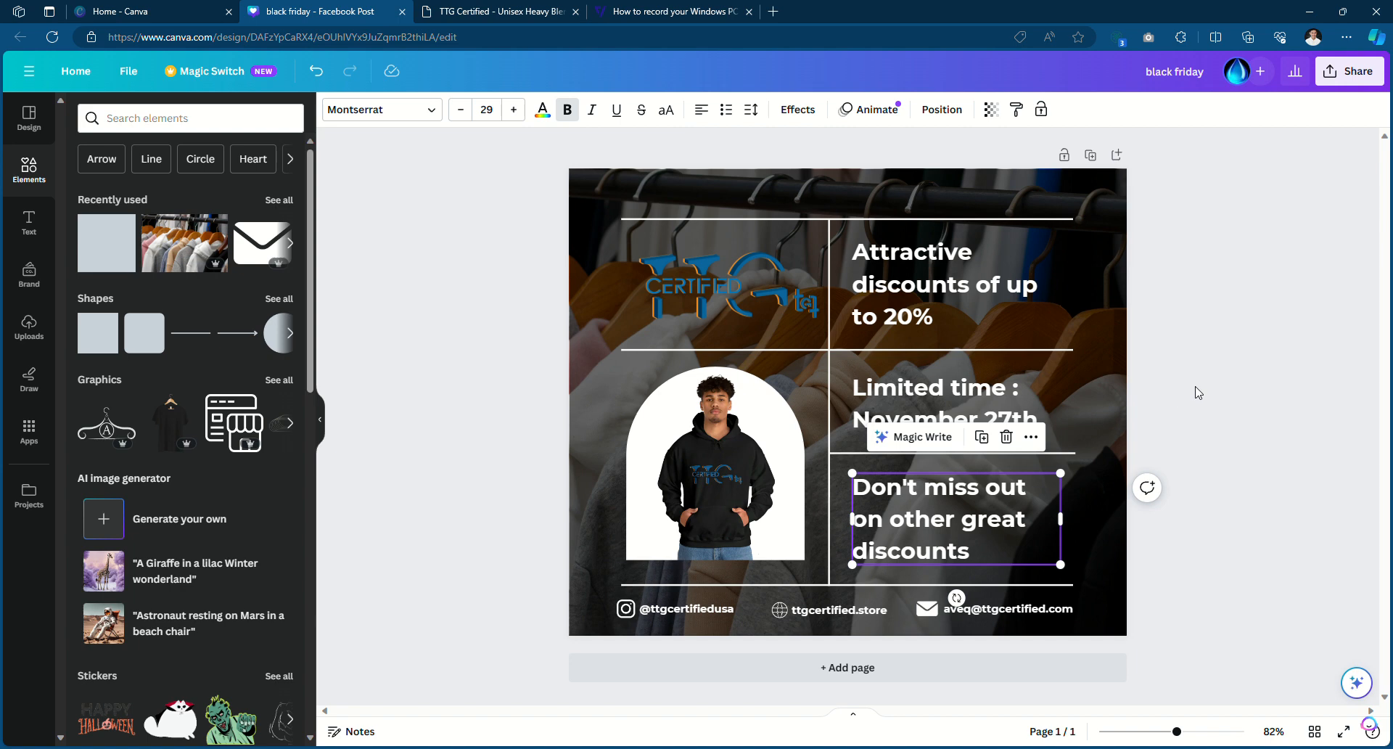
click(1216, 389)
key(ctrl+z)
key(ctrl+z)
key(ctrl+z)
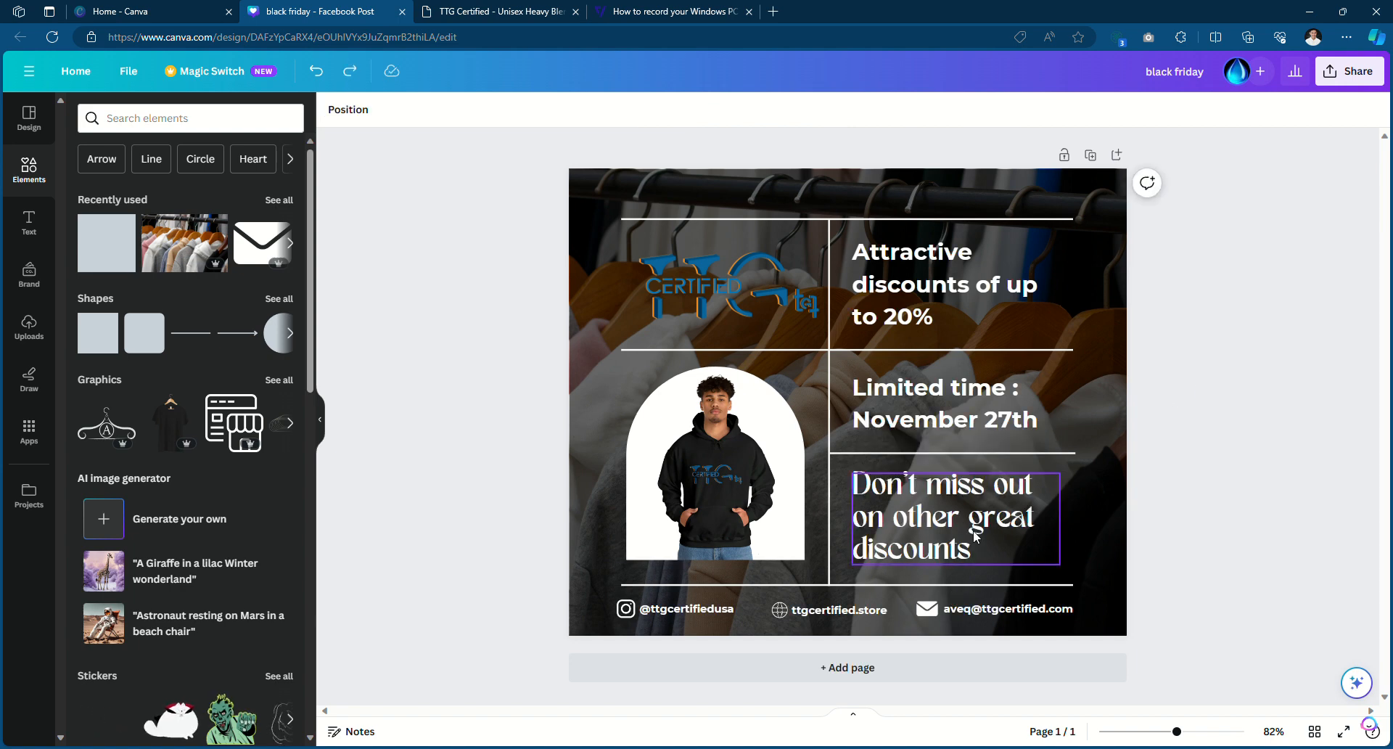
Paste the discounts headline's style onto the Limited time headline again and check it
click(926, 293)
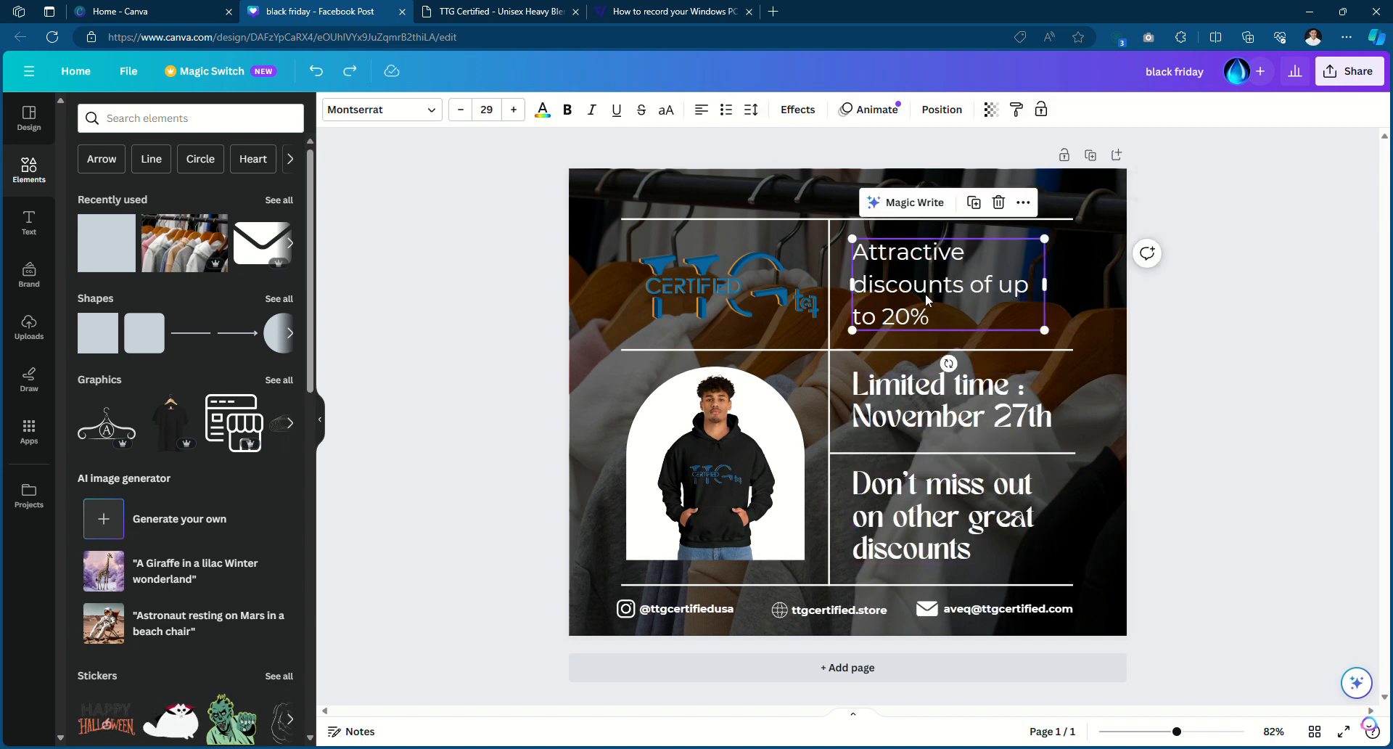
right_click(925, 293)
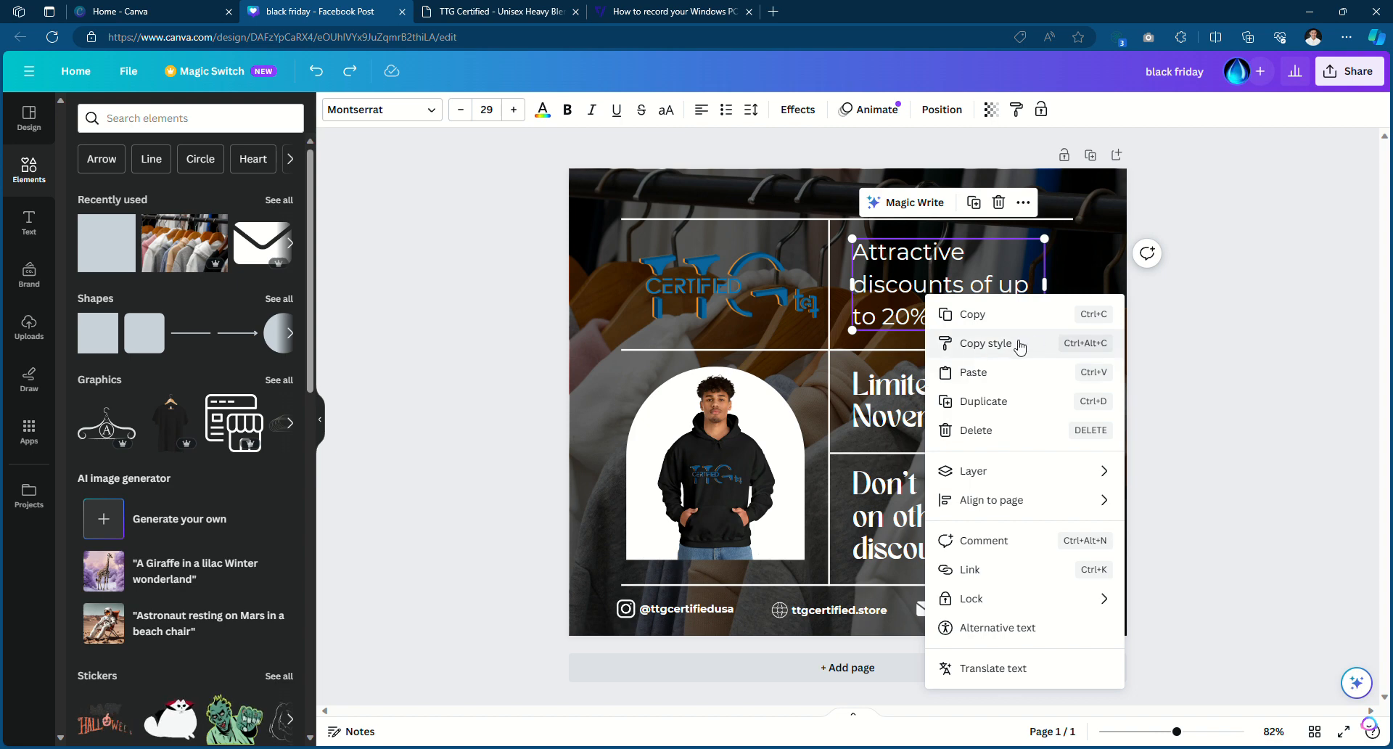
click(974, 353)
click(960, 419)
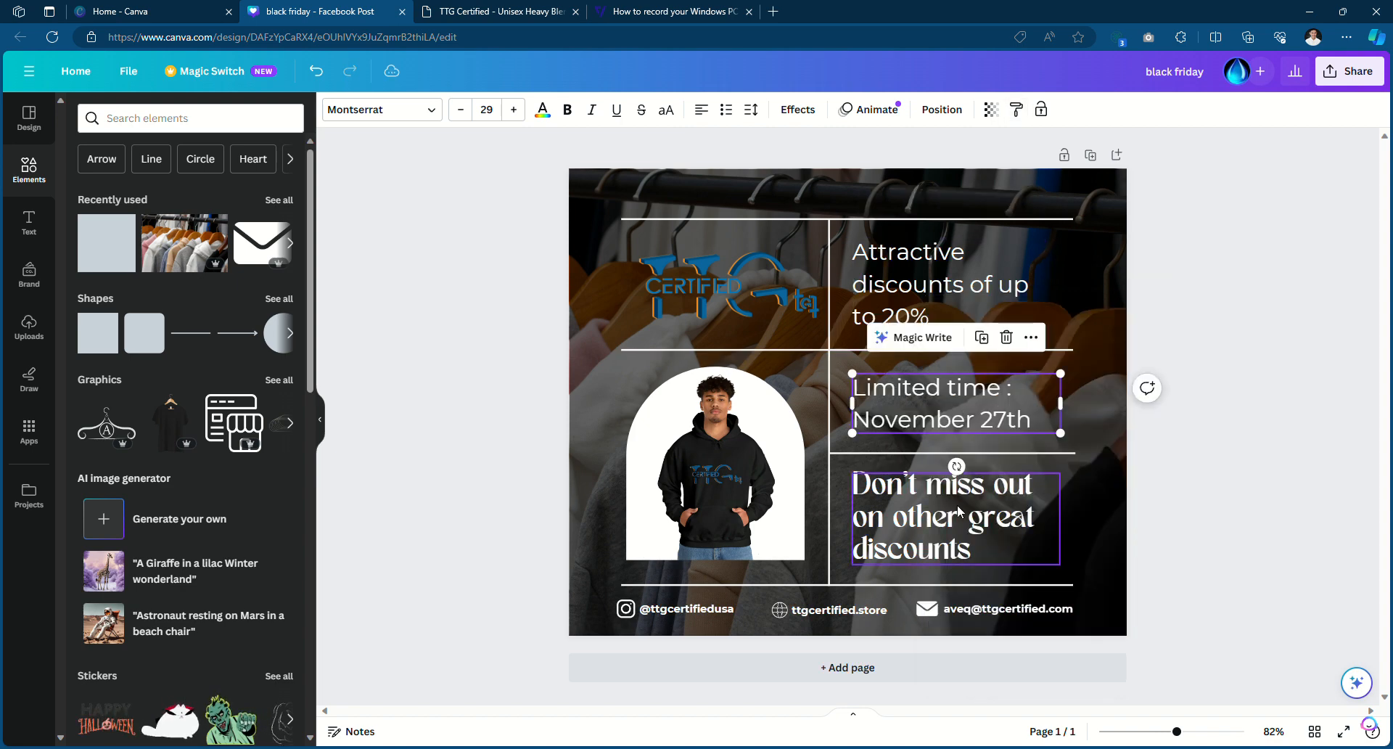
double_click(956, 420)
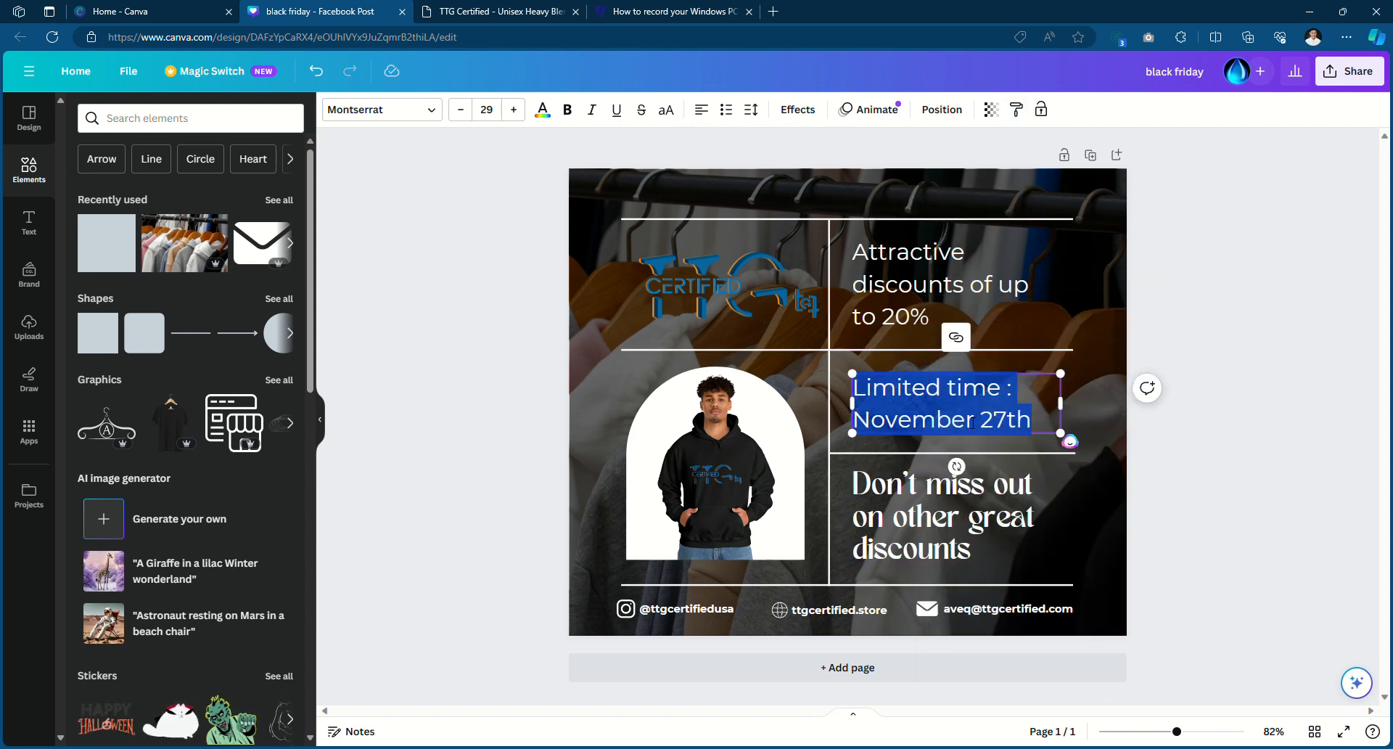
click(1327, 343)
click(1038, 403)
right_click(1038, 402)
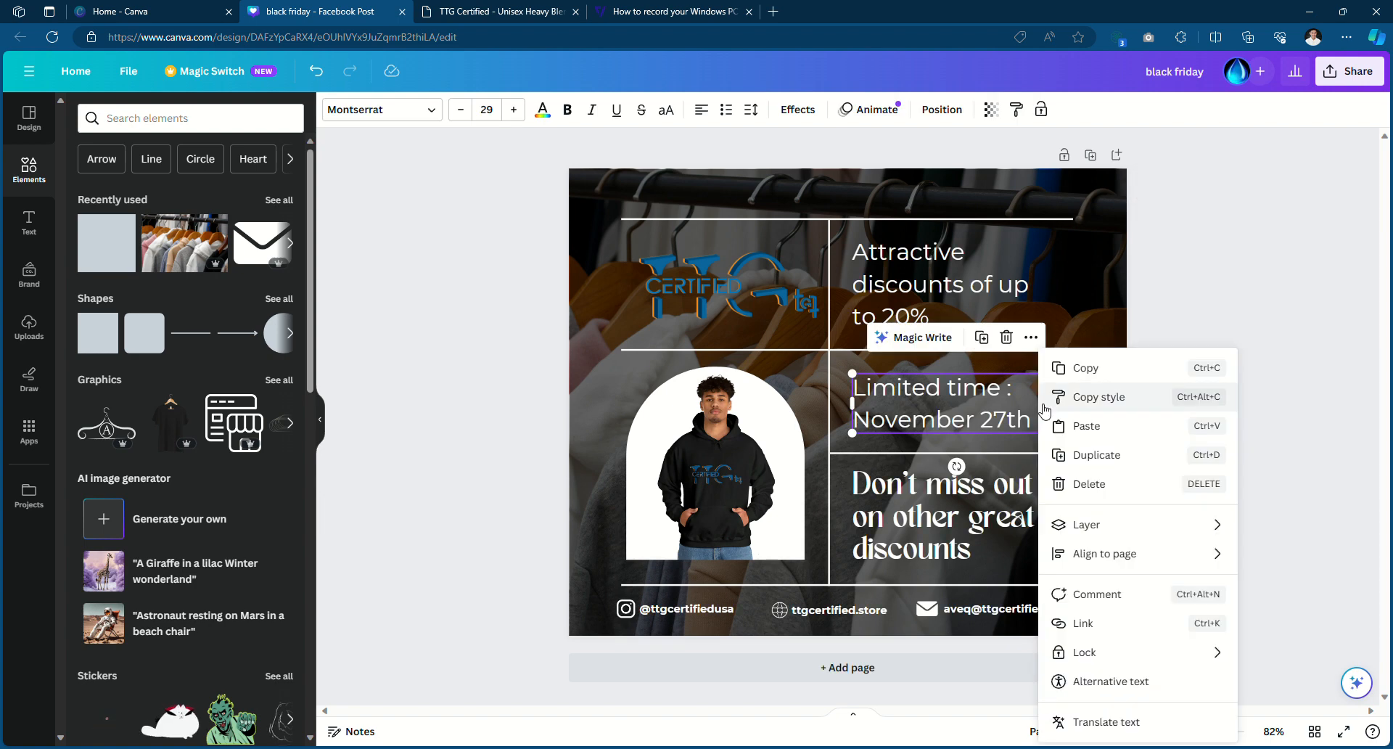
click(1105, 317)
Set the whole discounts headline to Montserrat Bold
click(943, 284)
double_click(952, 289)
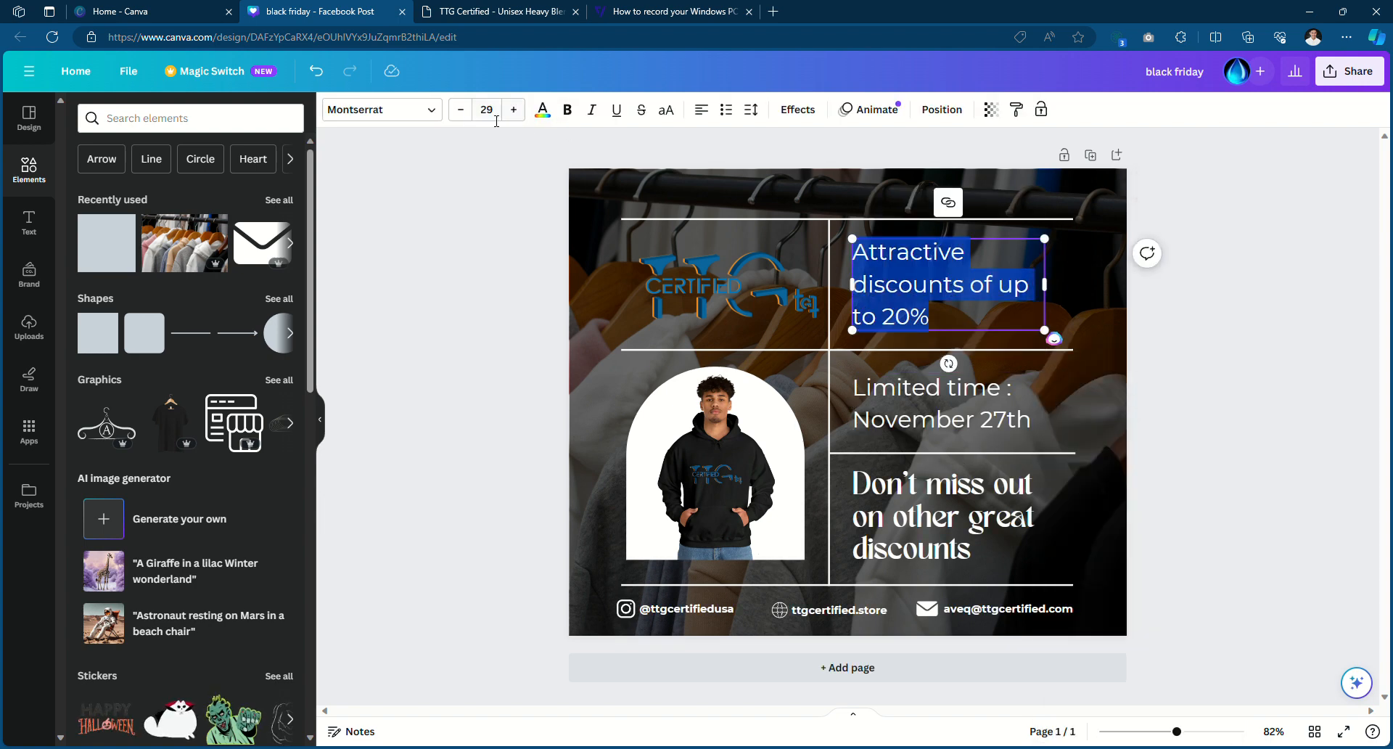
click(431, 113)
click(82, 235)
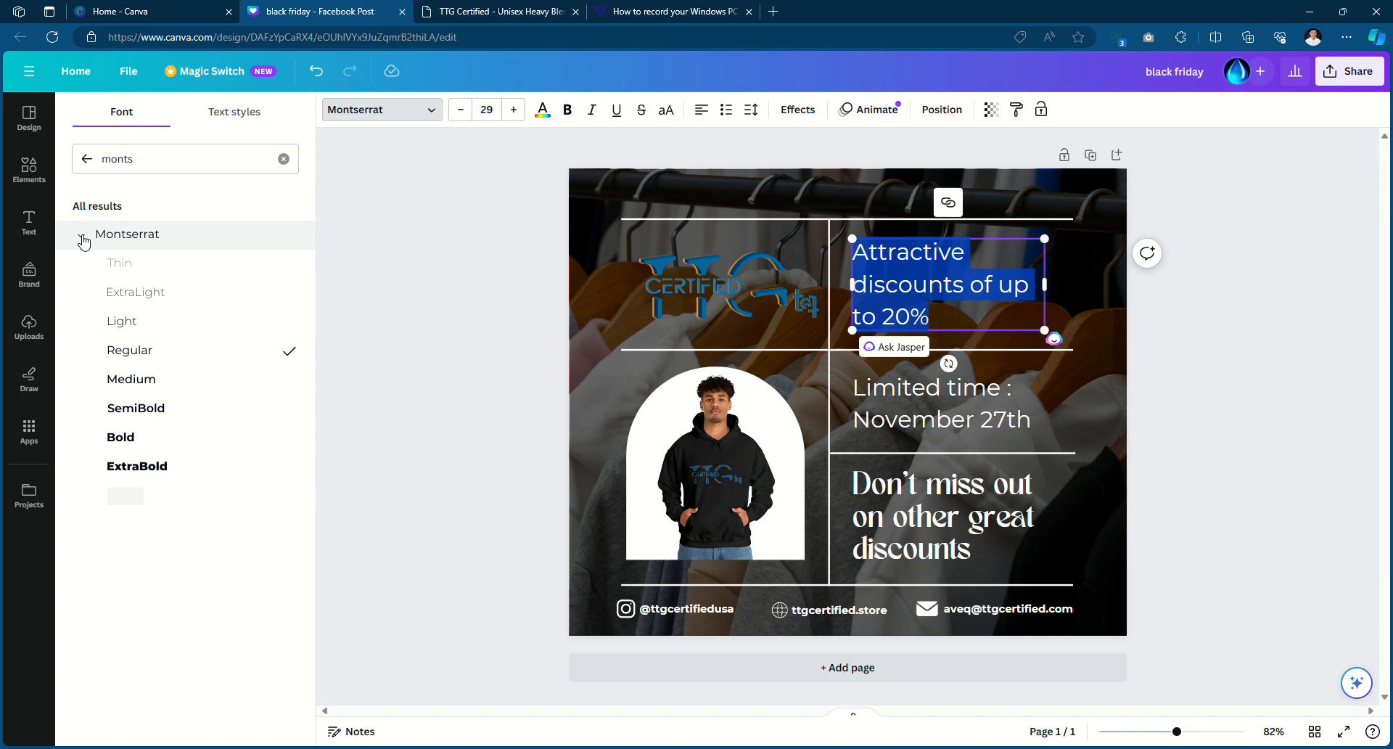
click(130, 436)
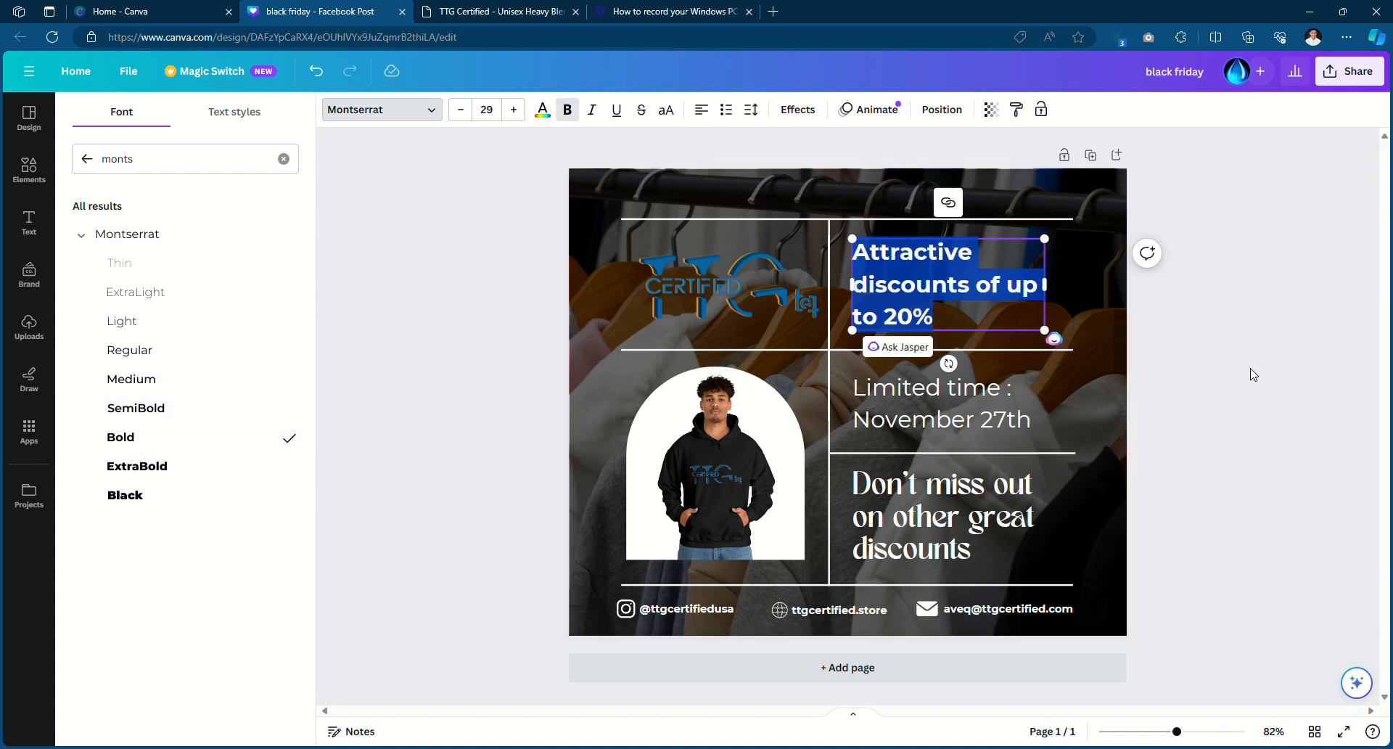
click(1253, 374)
click(1225, 367)
Copy the bold Montserrat style onto the Limited time and Don't miss out headlines
click(957, 319)
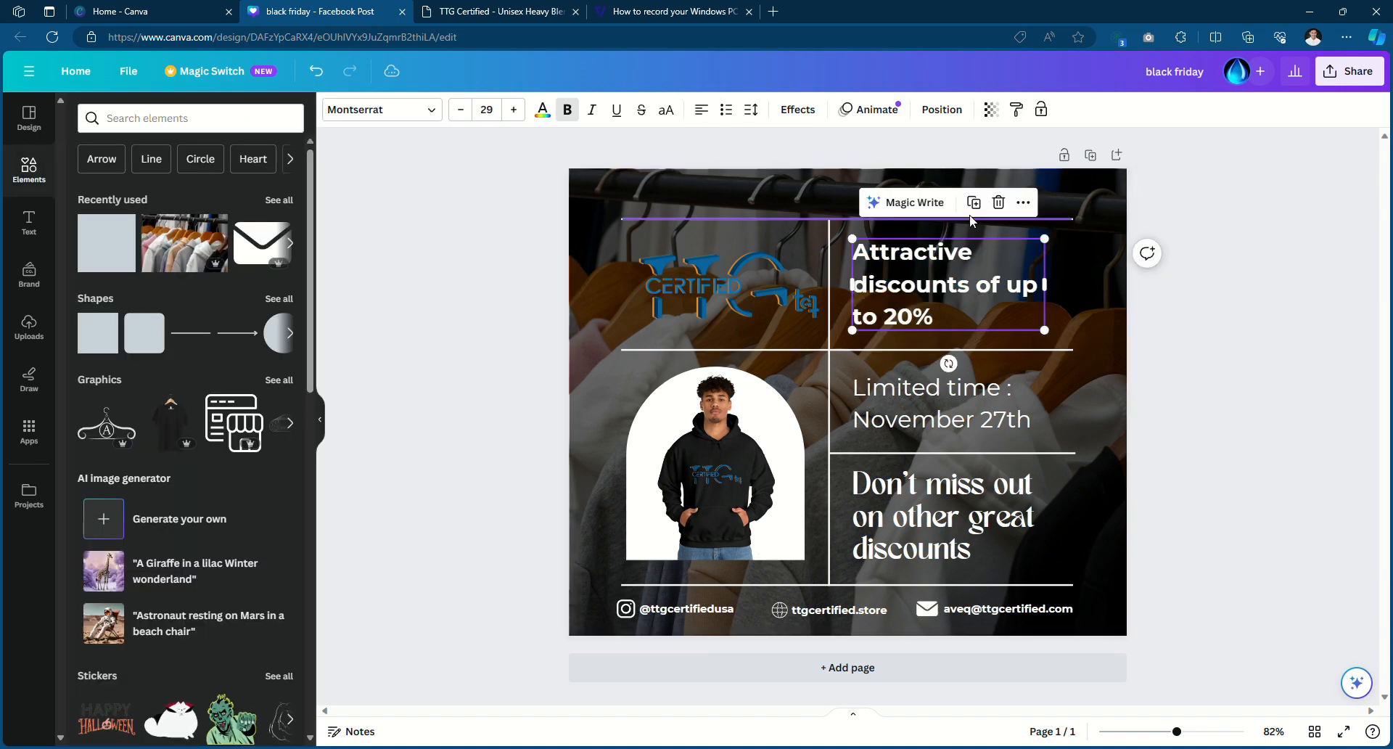
click(1023, 202)
click(1045, 320)
click(1006, 390)
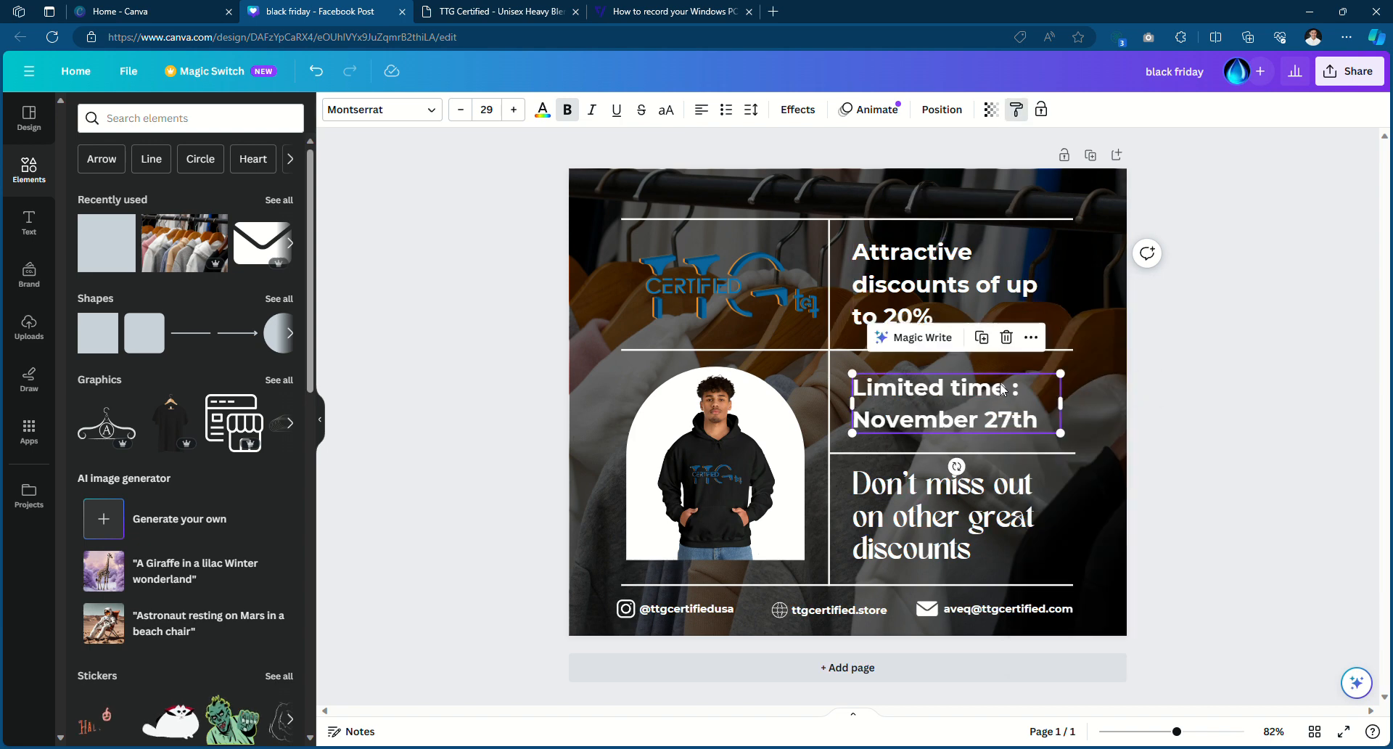
right_click(1033, 426)
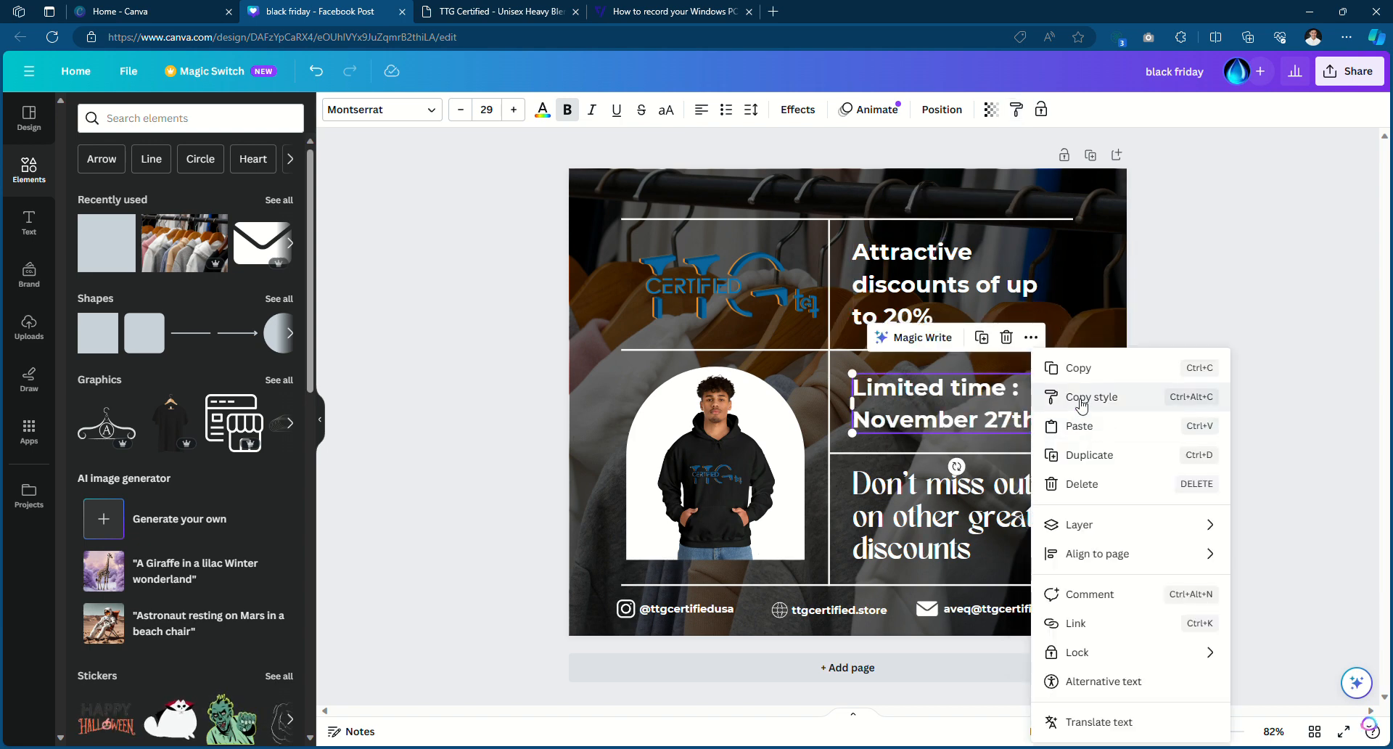
click(1096, 396)
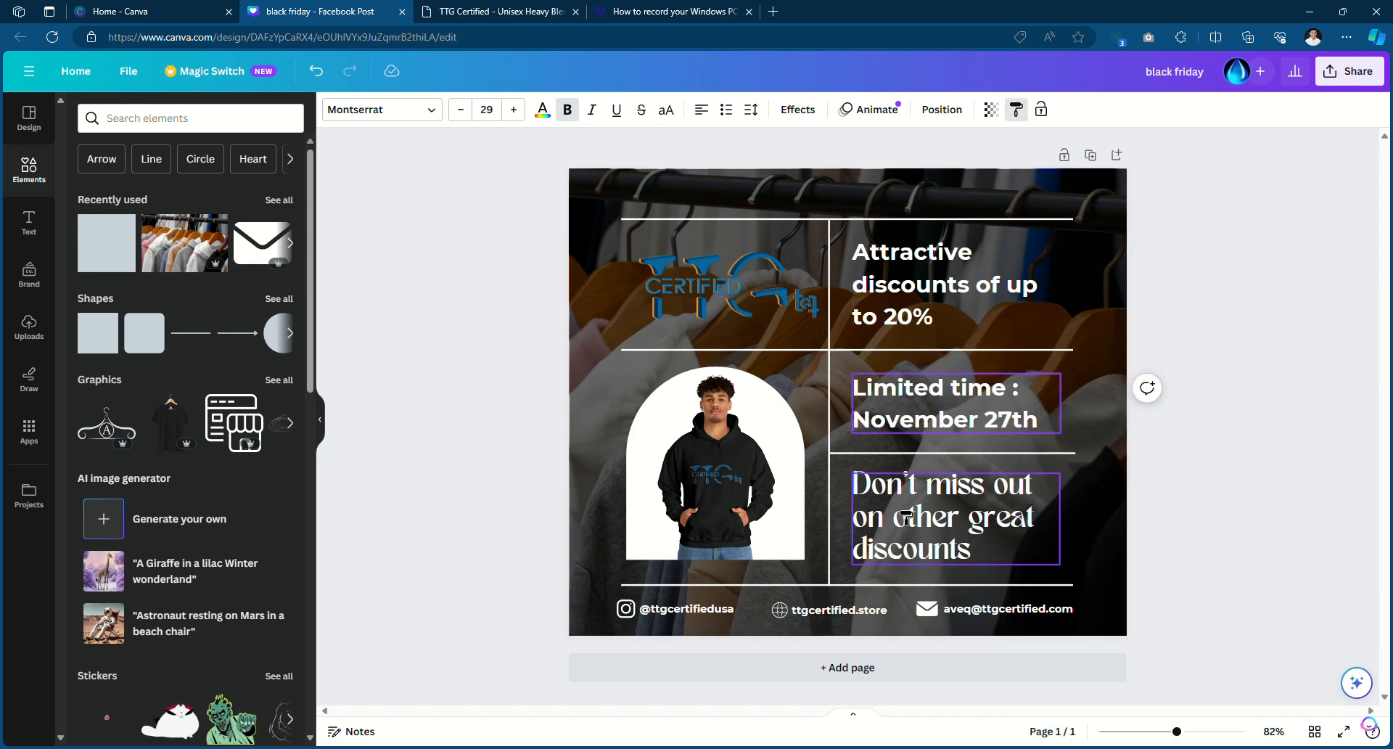
click(928, 522)
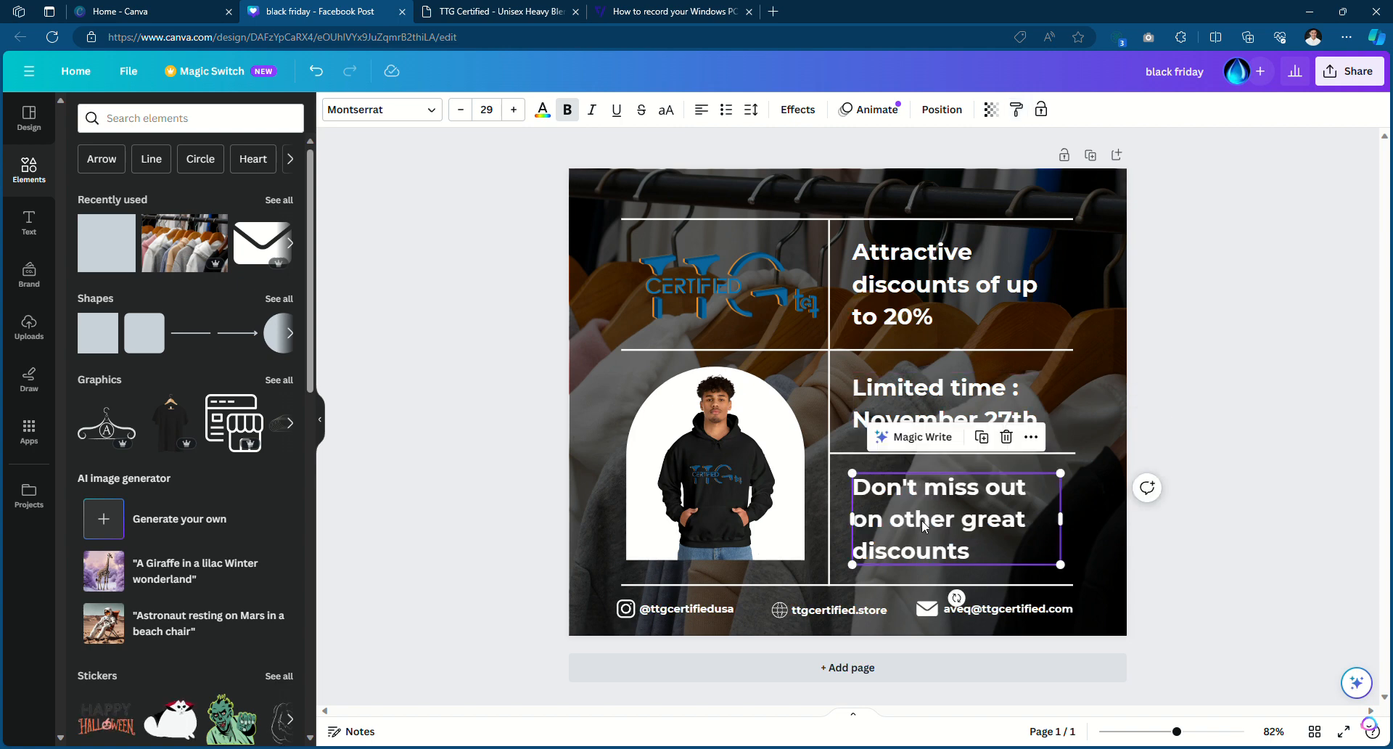
click(1280, 391)
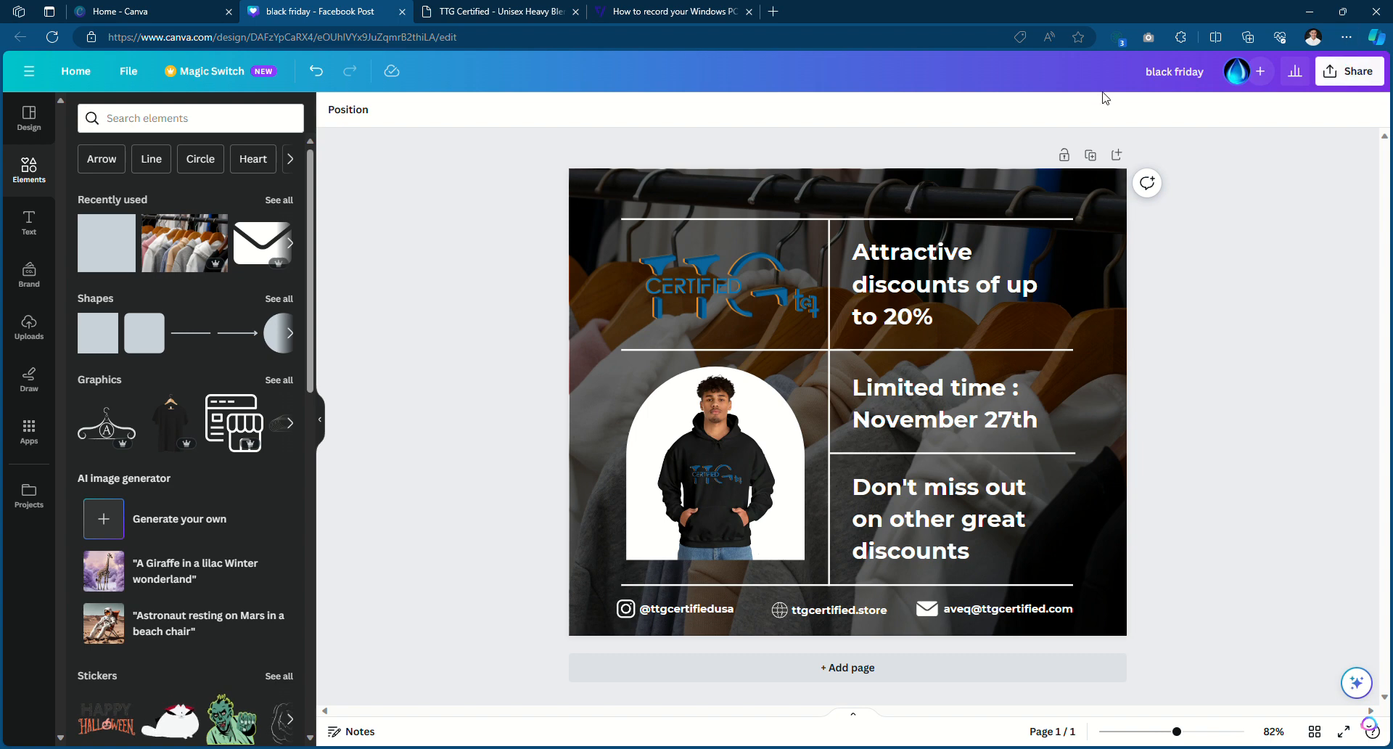
Download the Black Friday design as a PNG from Share > Download and close the download card
click(1336, 73)
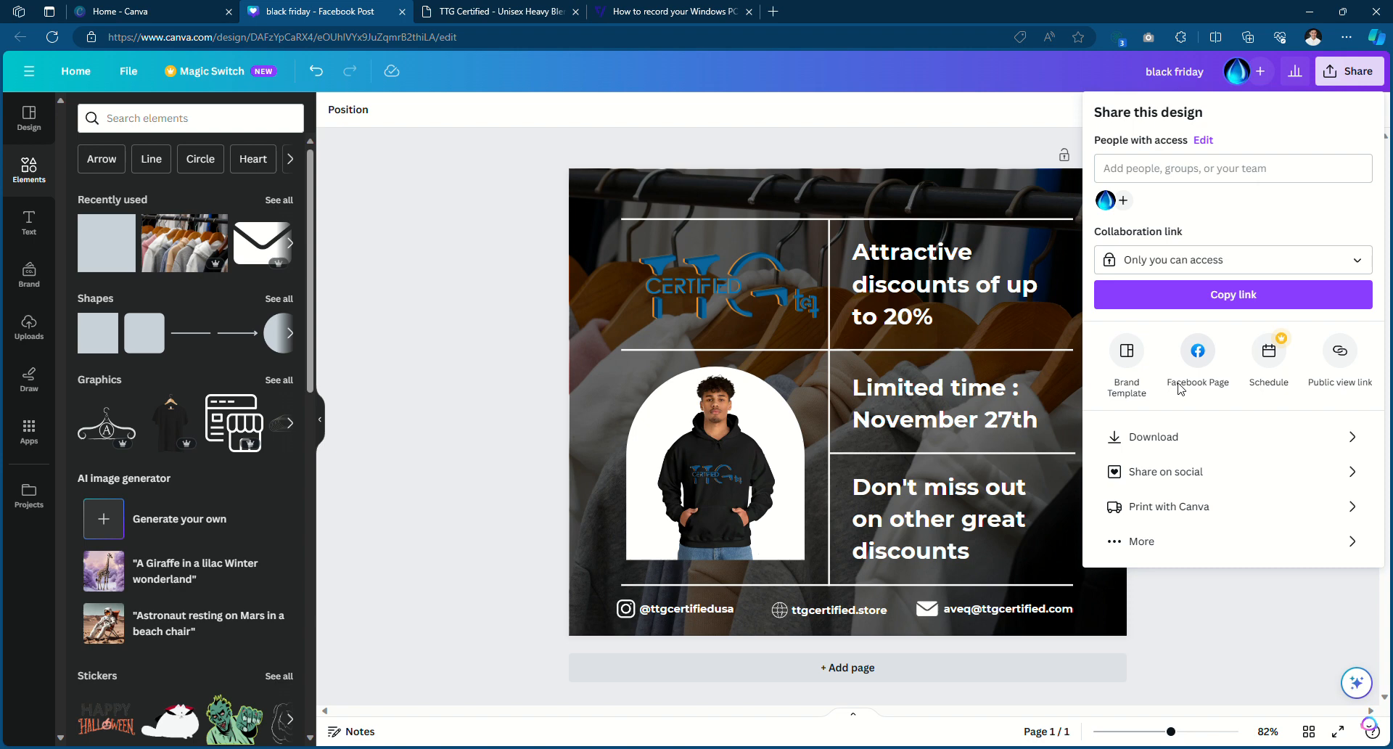
click(1170, 436)
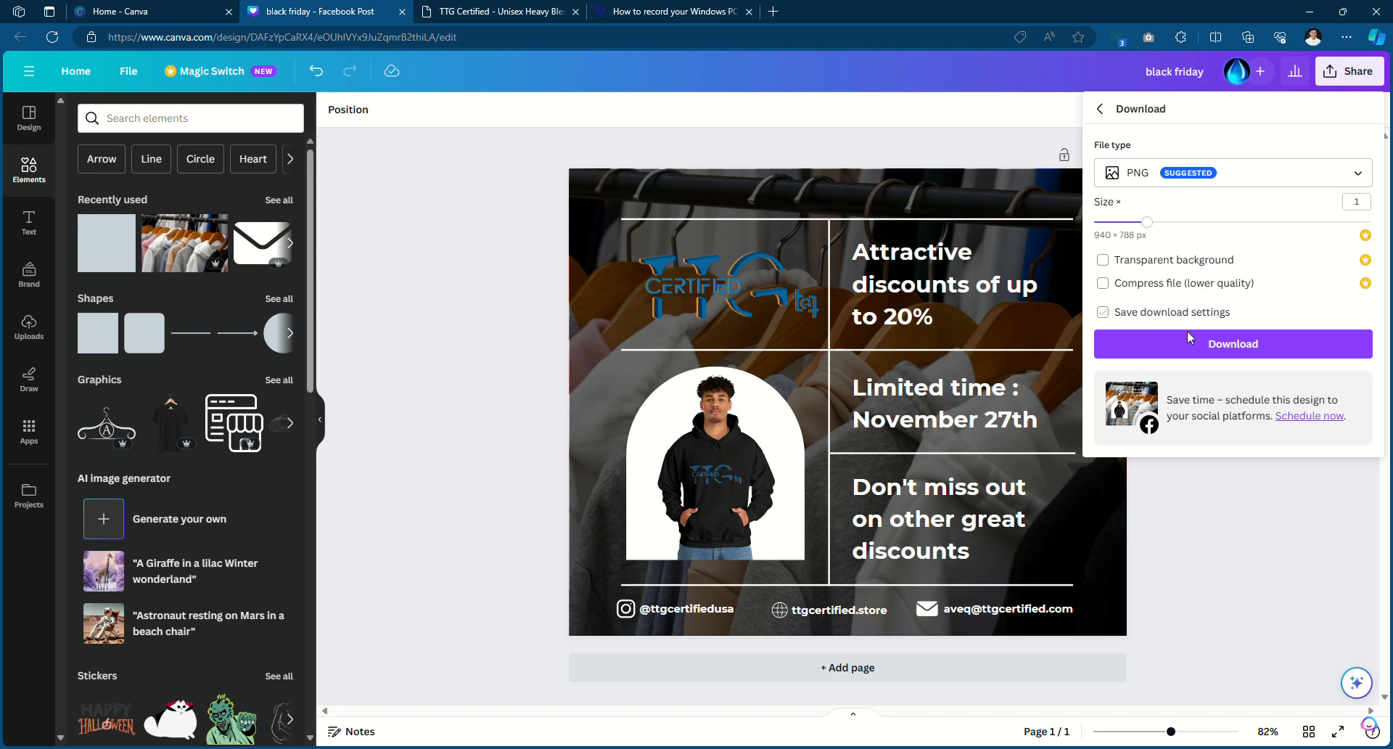
click(1227, 349)
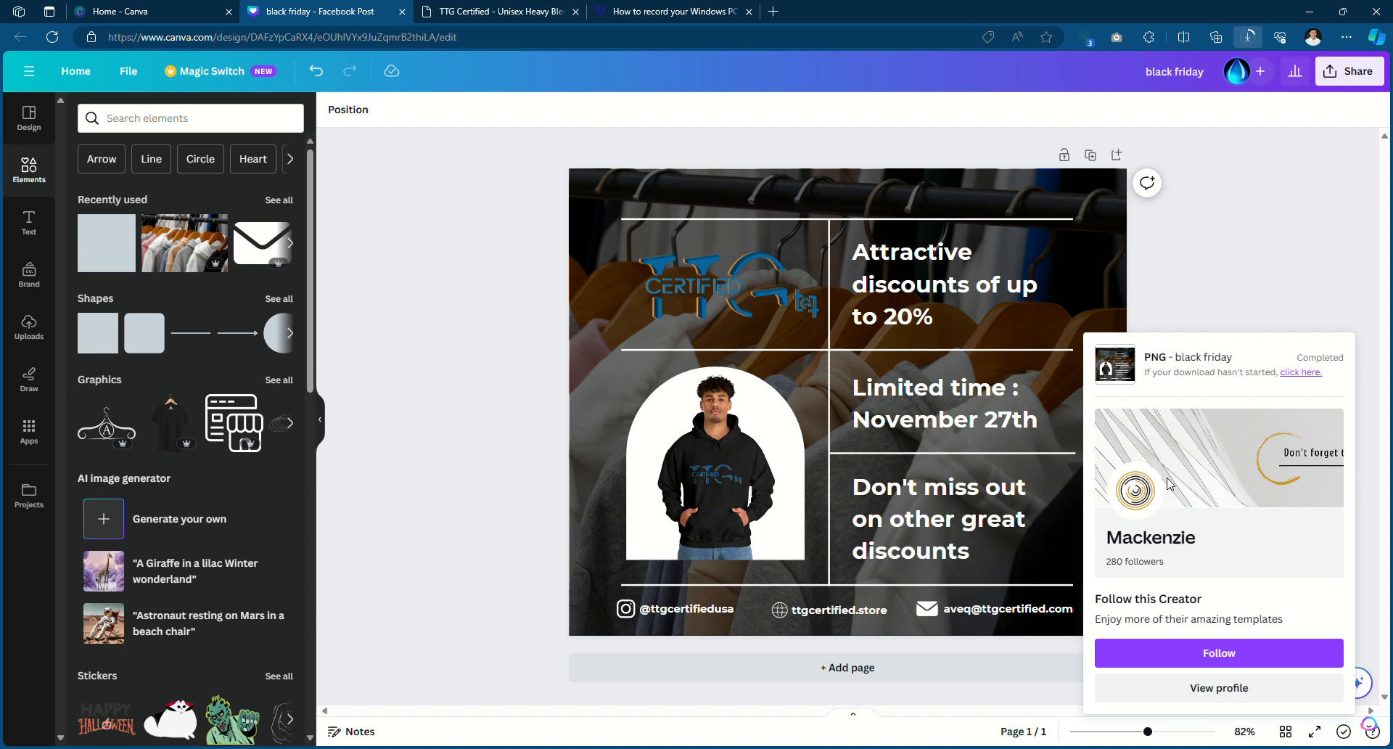
click(1259, 255)
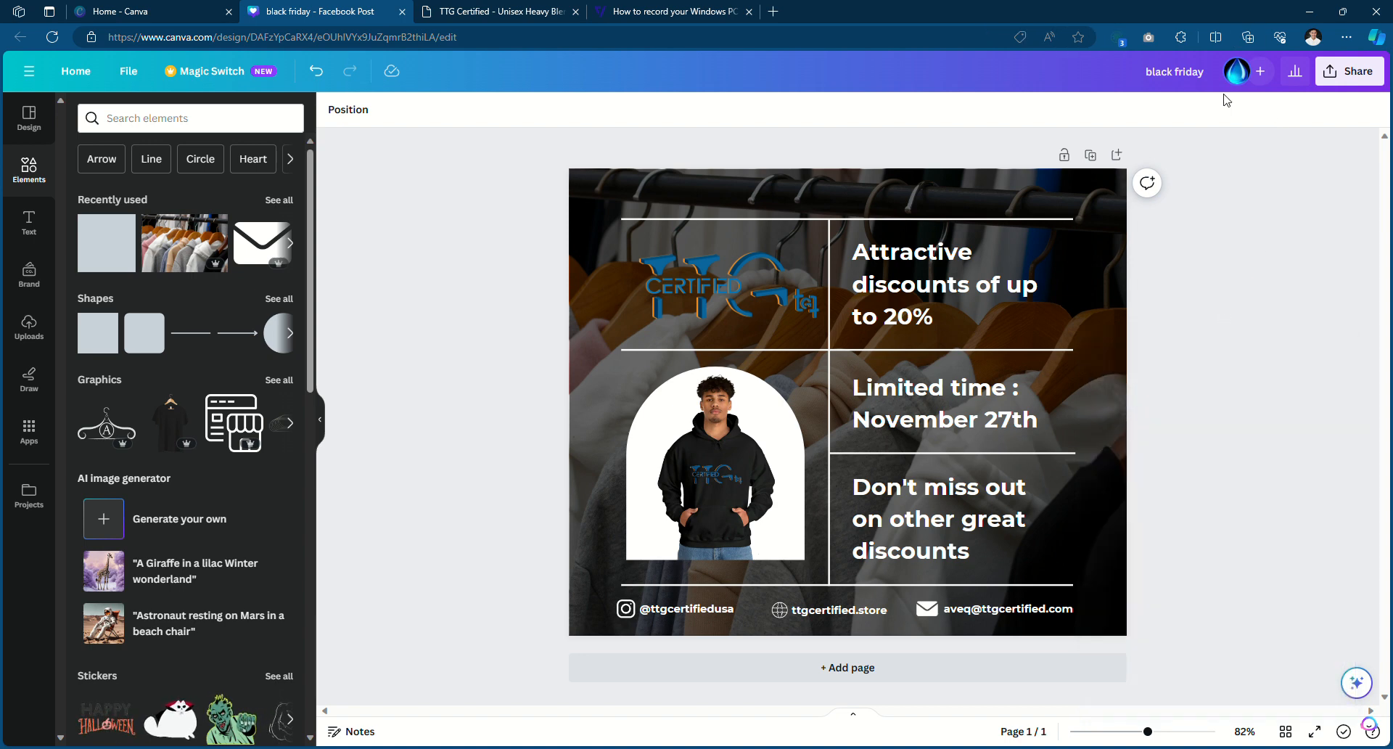